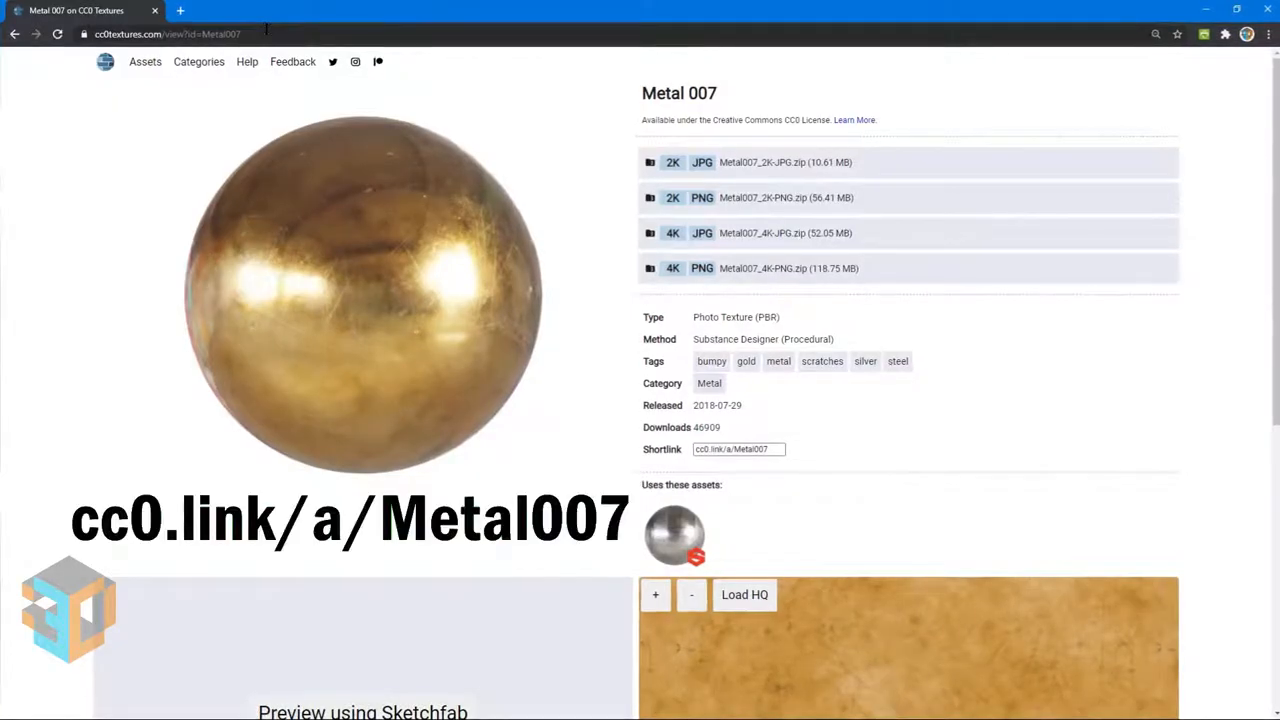
Download the Metal 007 texture as the 2K JPG archive, extract it to its own Metal007_2K-JPG folder and open that folder
{"action": "left_click", "coordinate": [775, 168]}
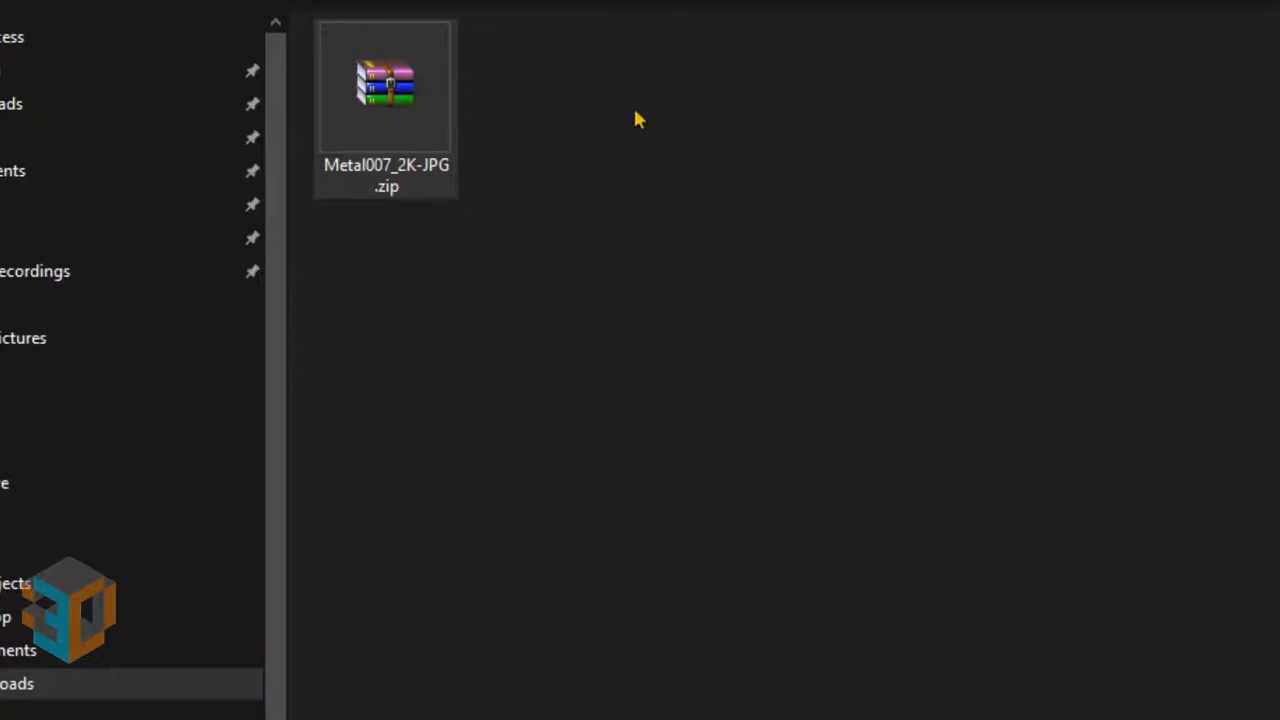
{"action": "left_click", "coordinate": [418, 165]}
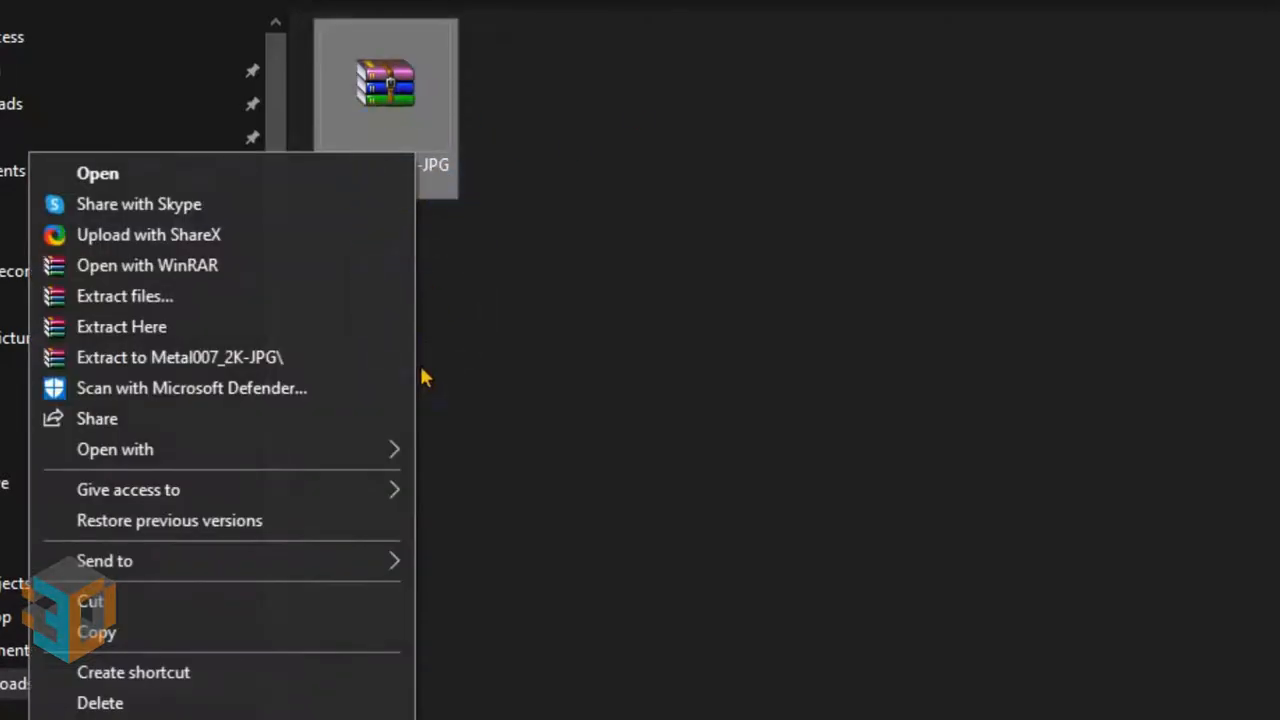
{"action": "left_click", "coordinate": [366, 360]}
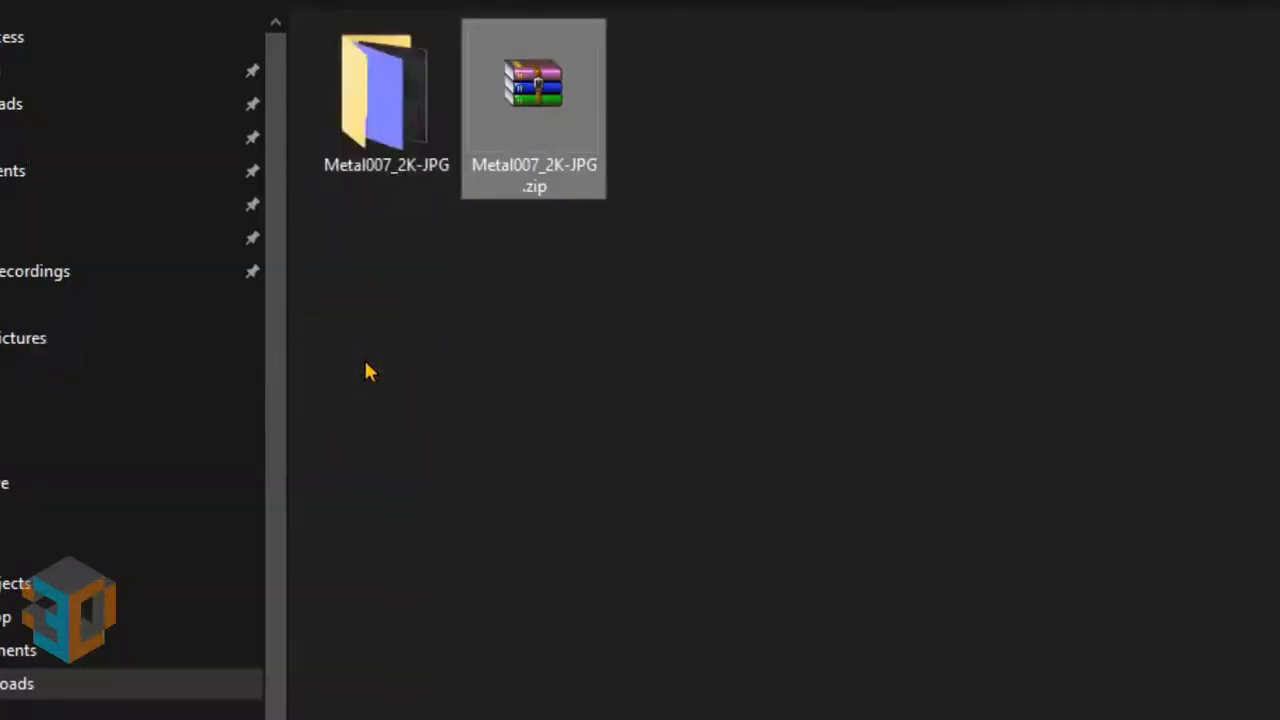
{"action": "double_click", "coordinate": [363, 166]}
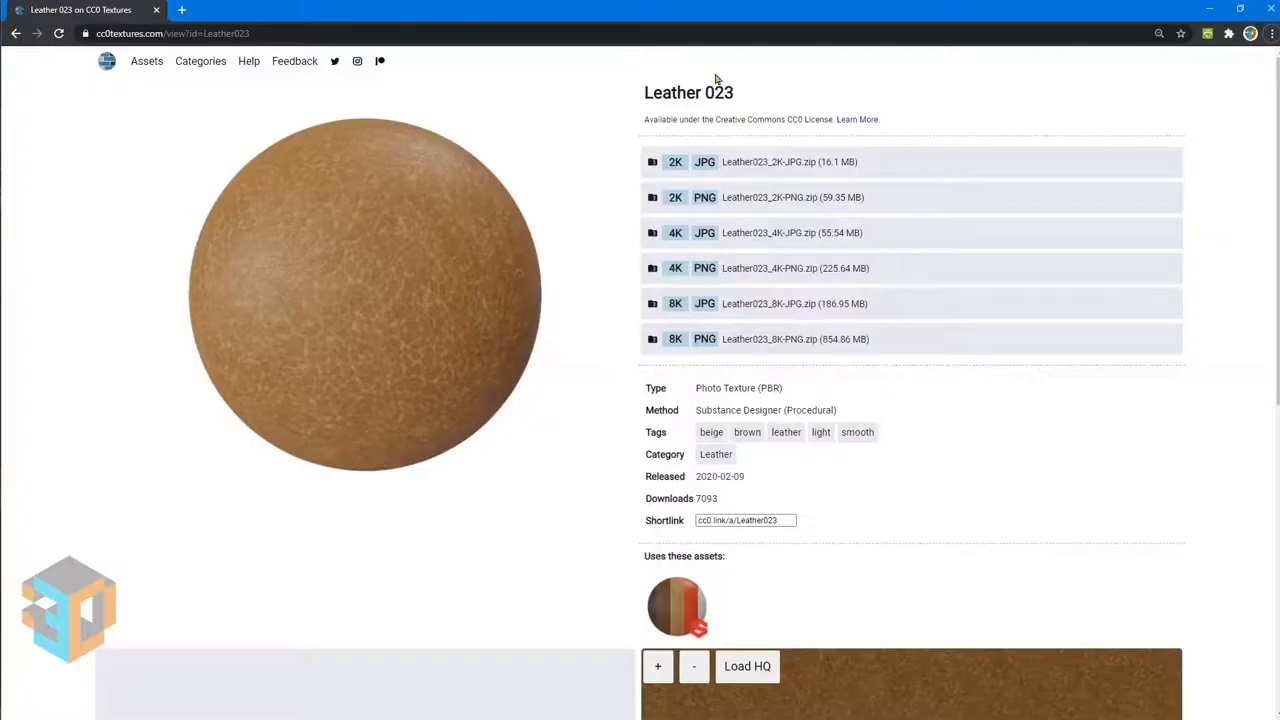
Download the Leather 023 texture as the 2K JPG archive, extract it to its own Leather023_2K-JPG folder and open that folder
{"action": "left_click", "coordinate": [757, 163]}
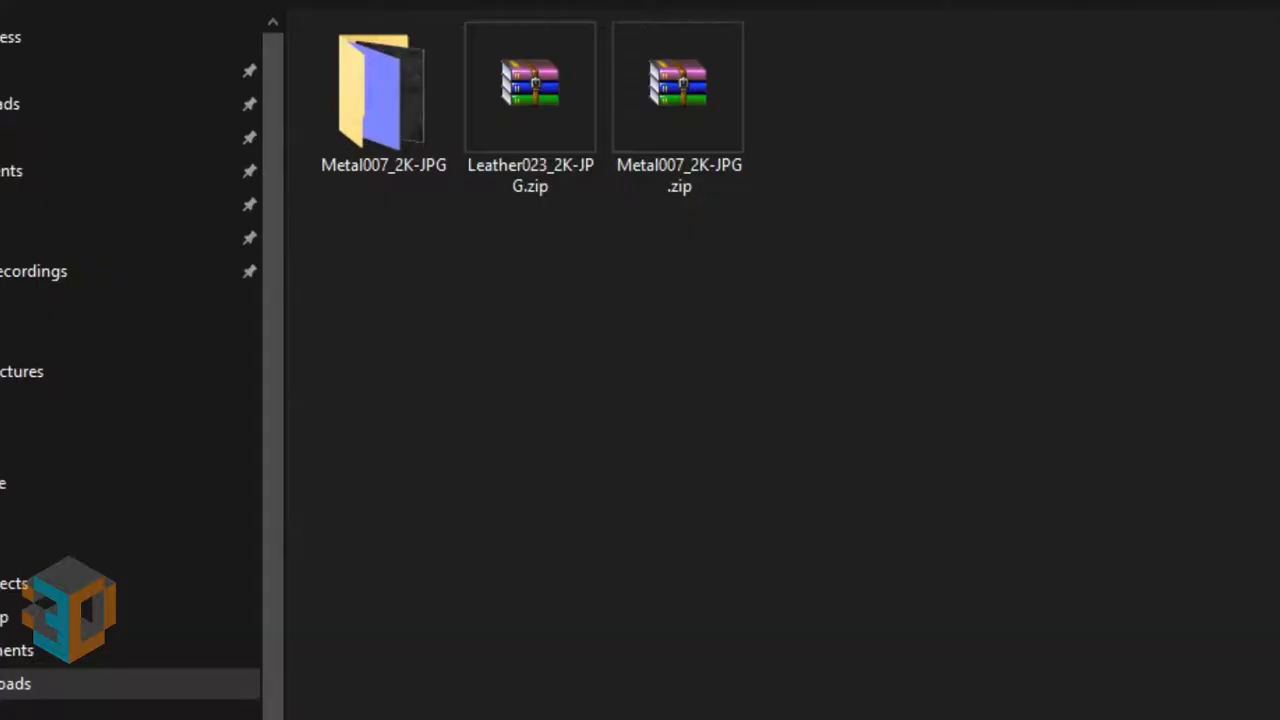
{"action": "left_click", "coordinate": [500, 122]}
{"action": "right_click", "coordinate": [500, 122]}
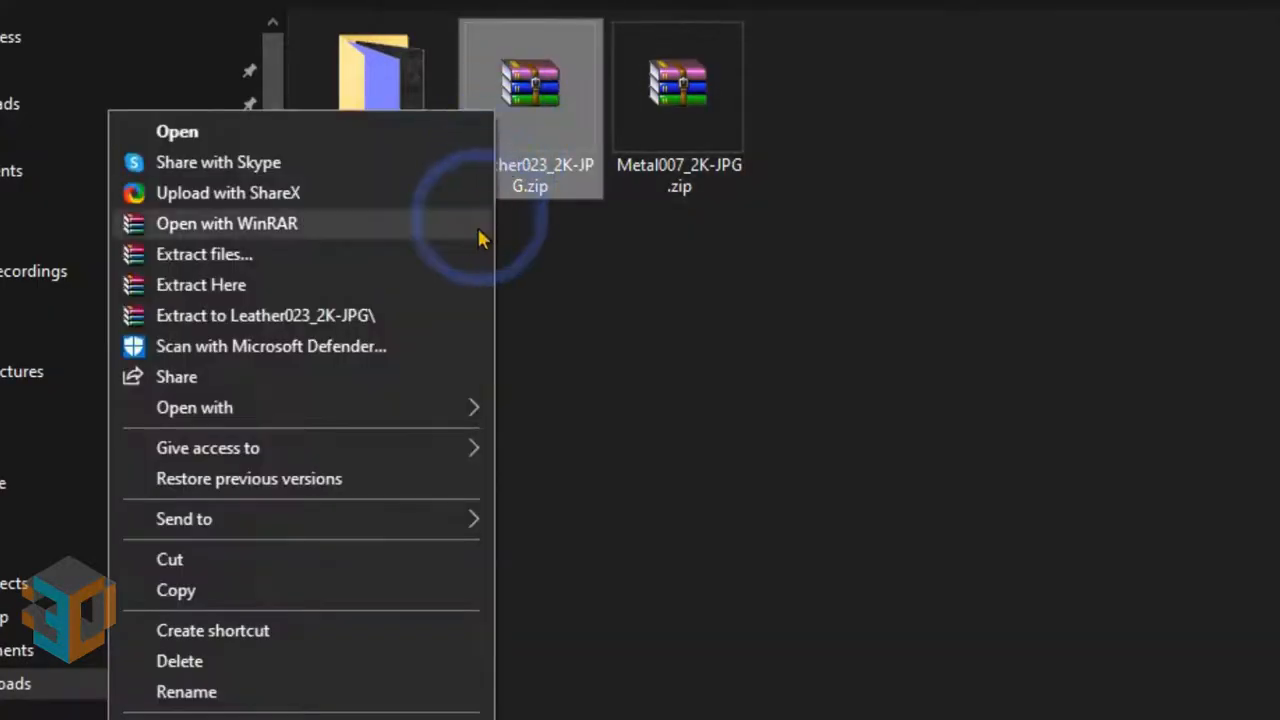
{"action": "left_click", "coordinate": [423, 331]}
{"action": "double_click", "coordinate": [380, 132]}
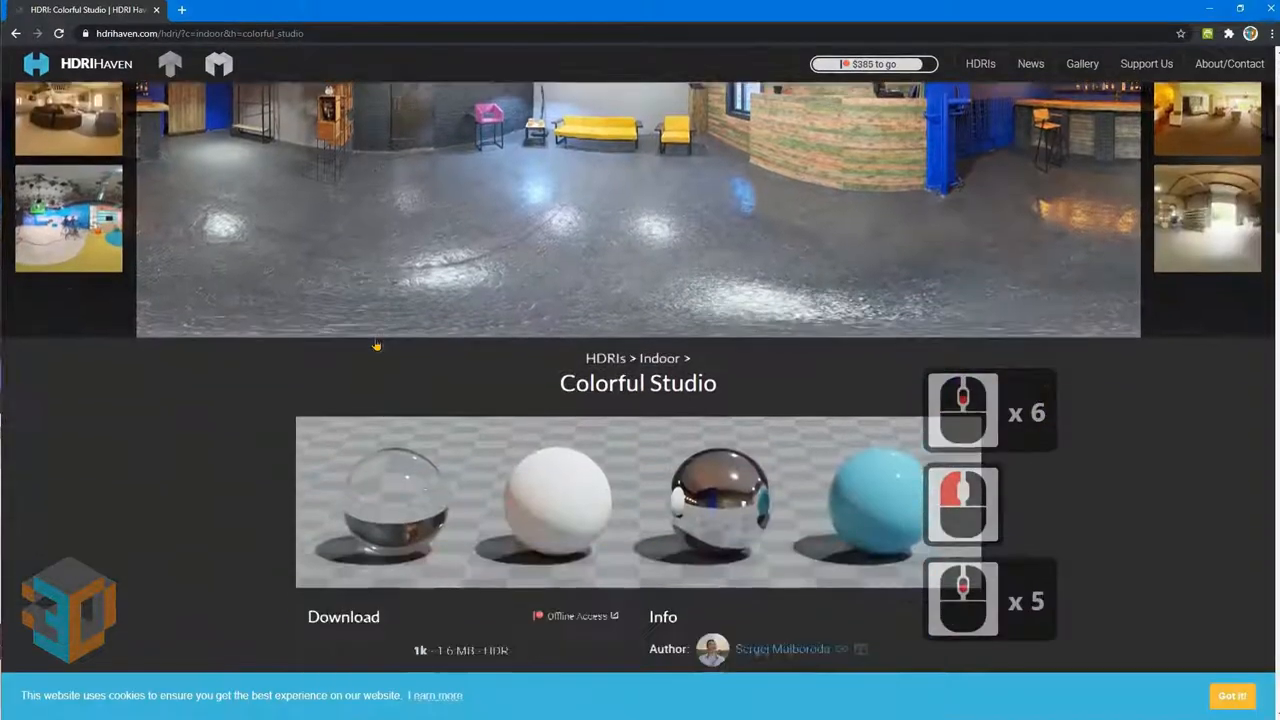
Download the Colorful Studio HDRI from HDRI Haven in the 2k HDR version
{"action": "scroll", "coordinate": [376, 345], "scroll_direction": "down", "scroll_amount": 4}
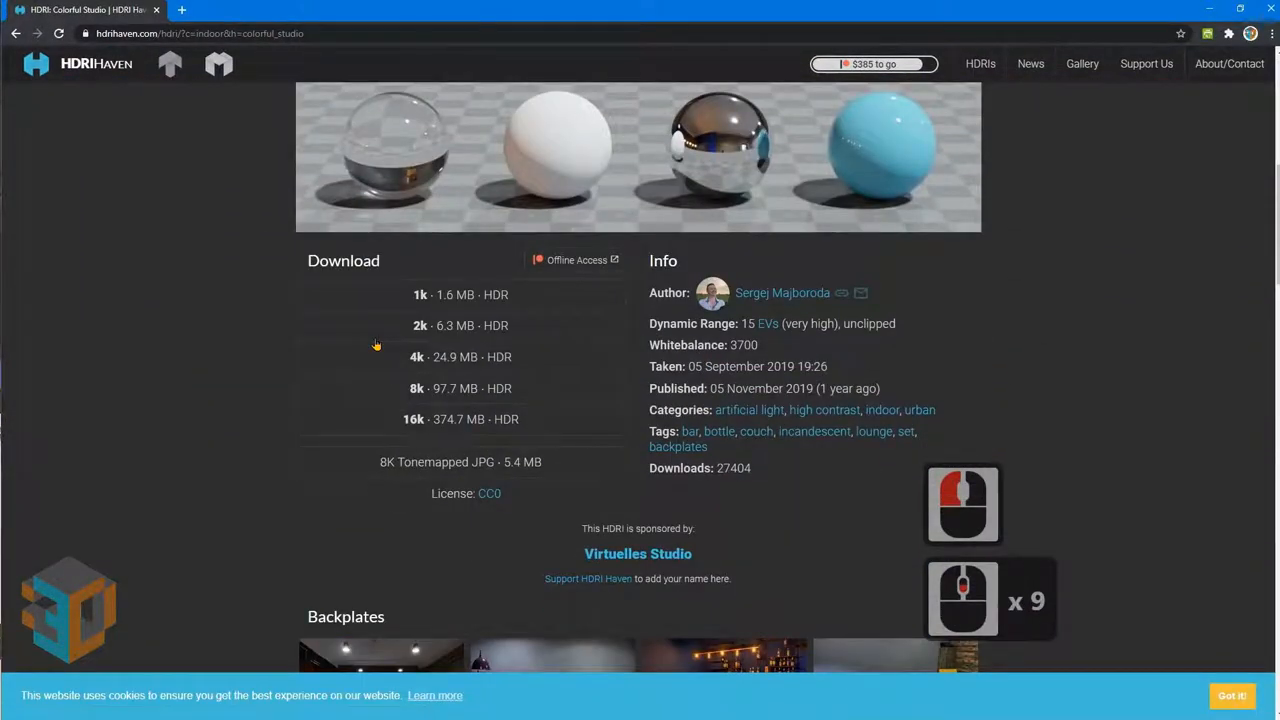
{"action": "left_click", "coordinate": [462, 326]}
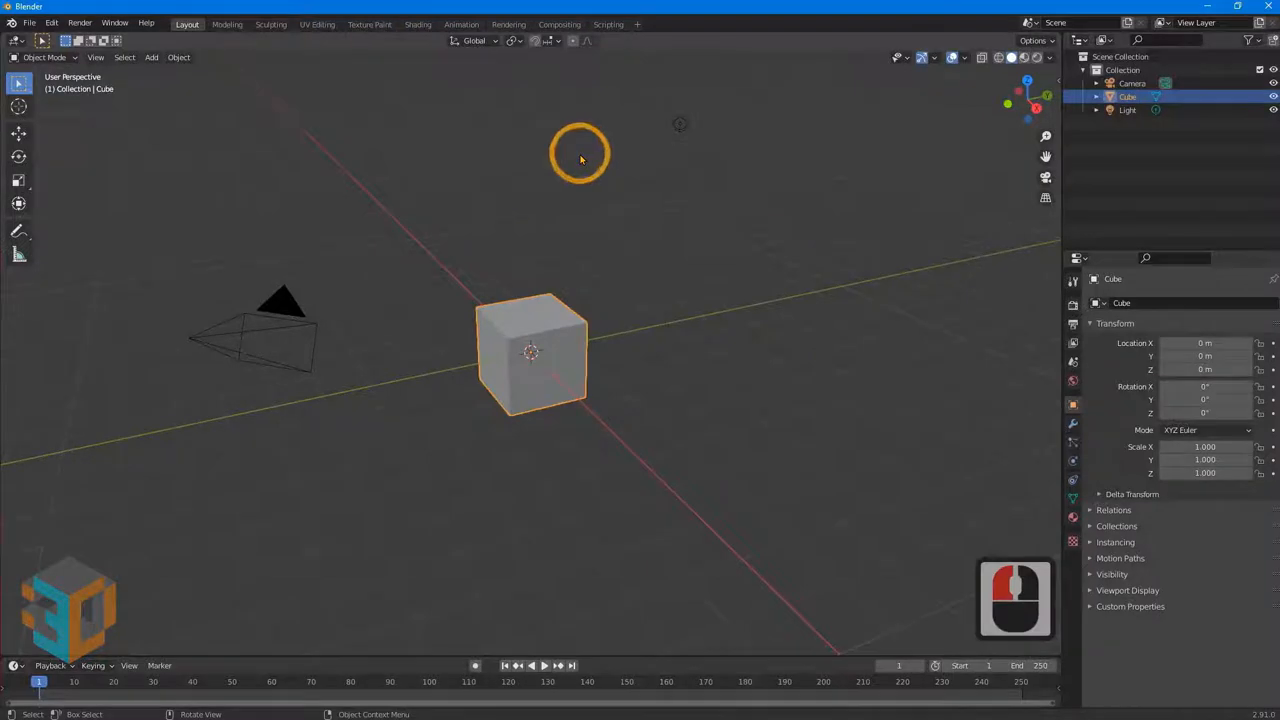
Switch to Blender, search the add-on preferences for "node", enable Node: Node Wrangler and close the preferences
{"action": "left_click", "coordinate": [50, 24]}
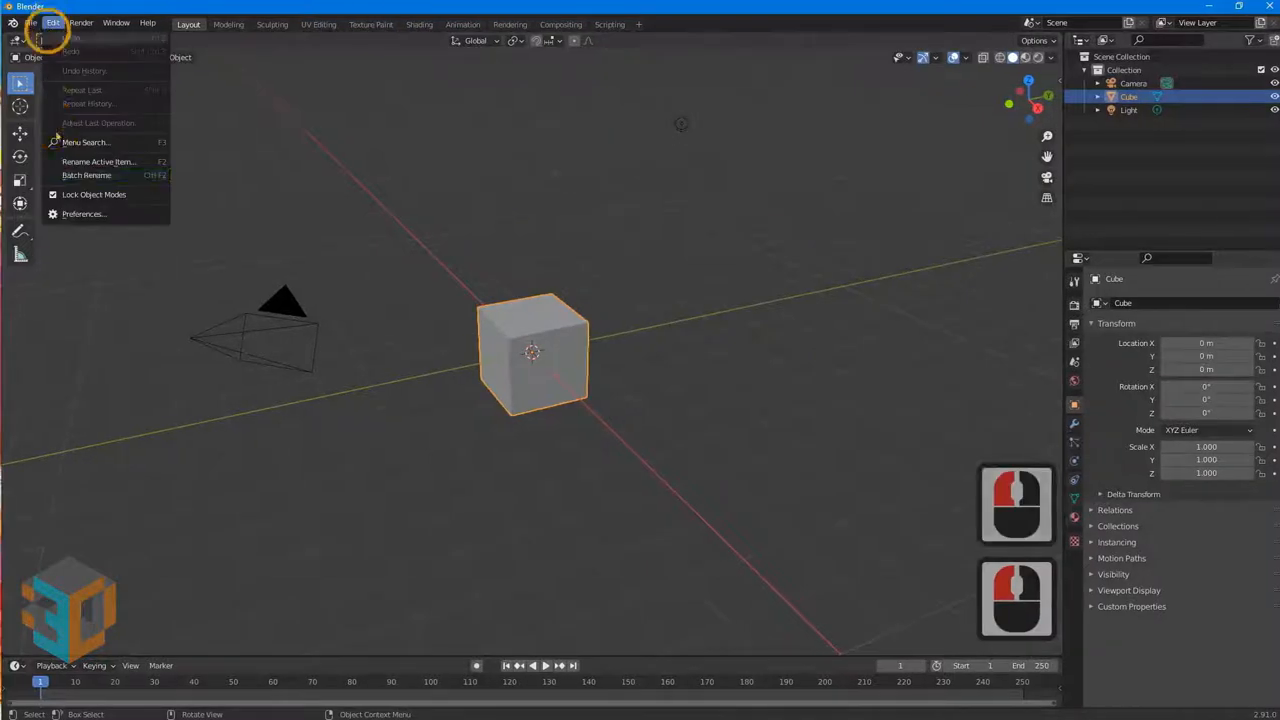
{"action": "left_click", "coordinate": [79, 211]}
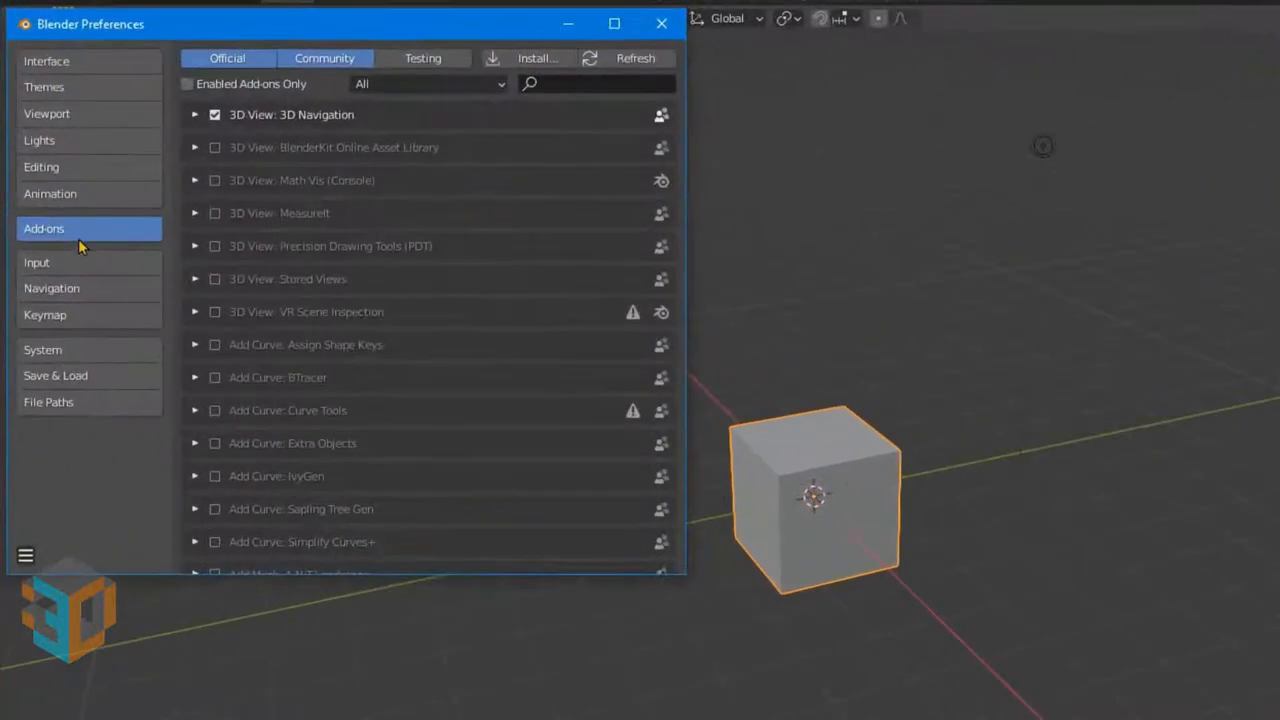
{"action": "left_click", "coordinate": [60, 177]}
{"action": "left_click", "coordinate": [572, 82]}
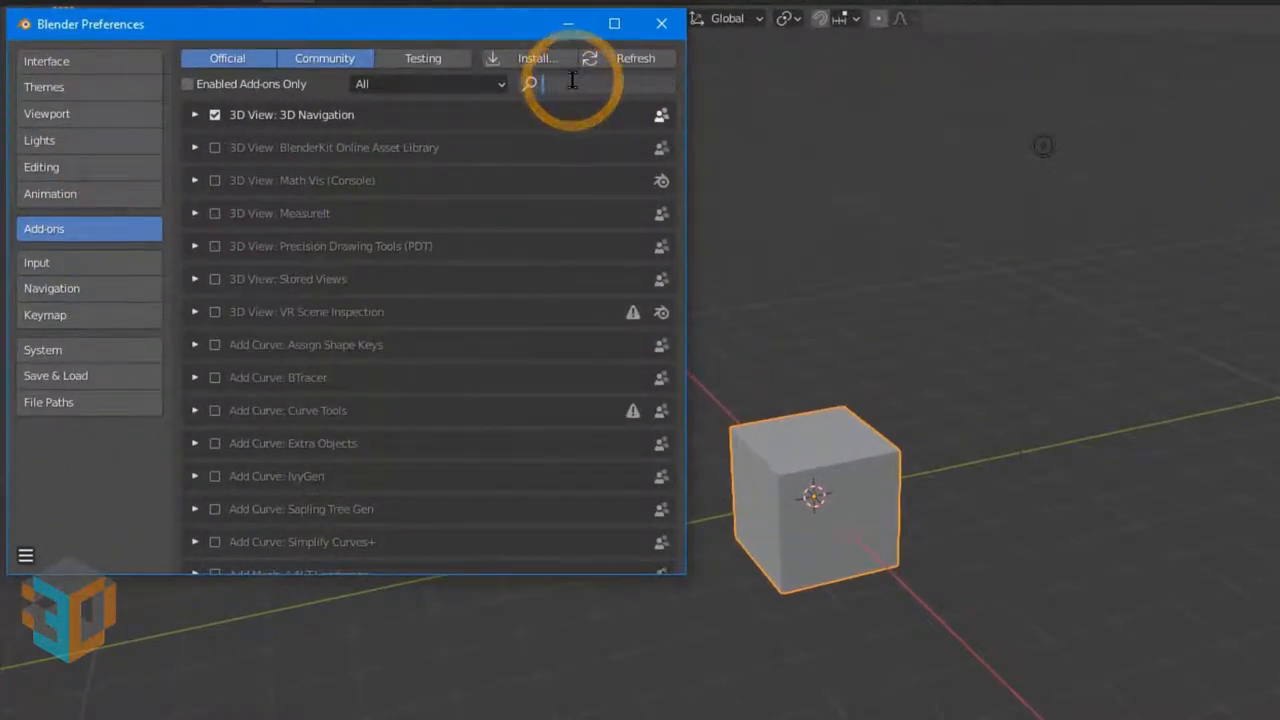
{"action": "type", "text": "node"}
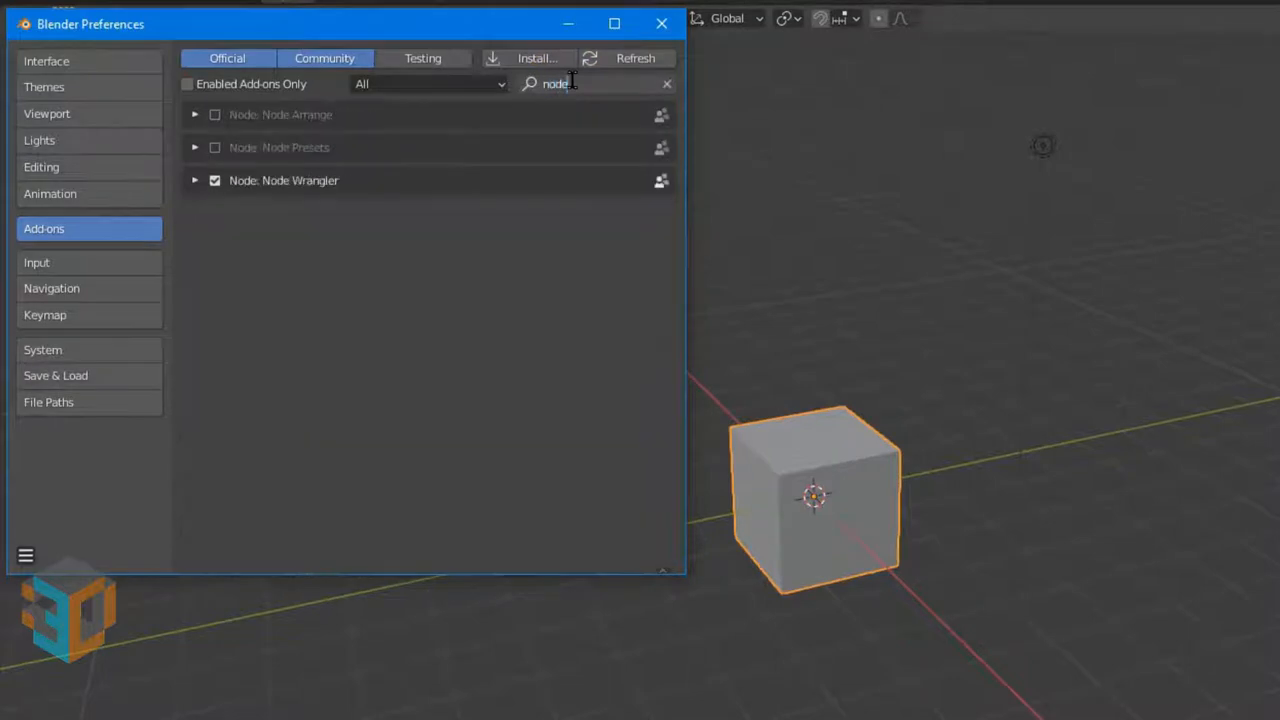
{"action": "left_click", "coordinate": [378, 190]}
{"action": "left_click", "coordinate": [214, 180]}
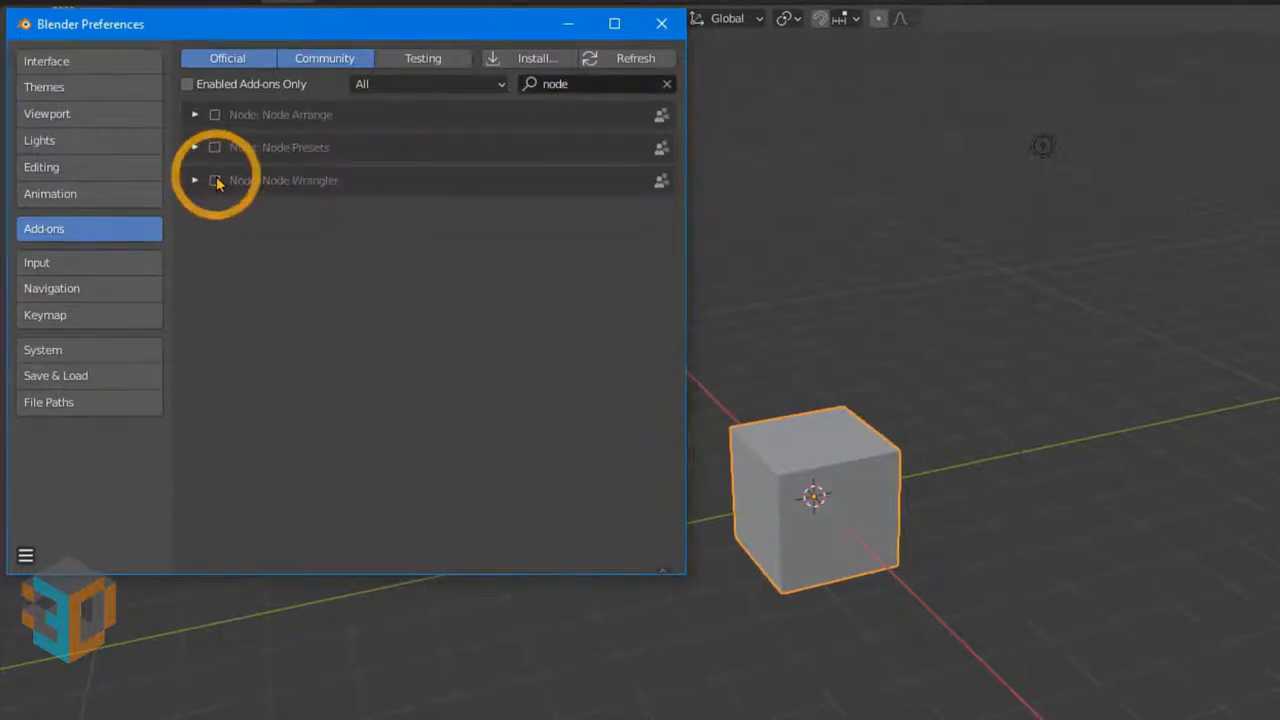
{"action": "left_click", "coordinate": [215, 181]}
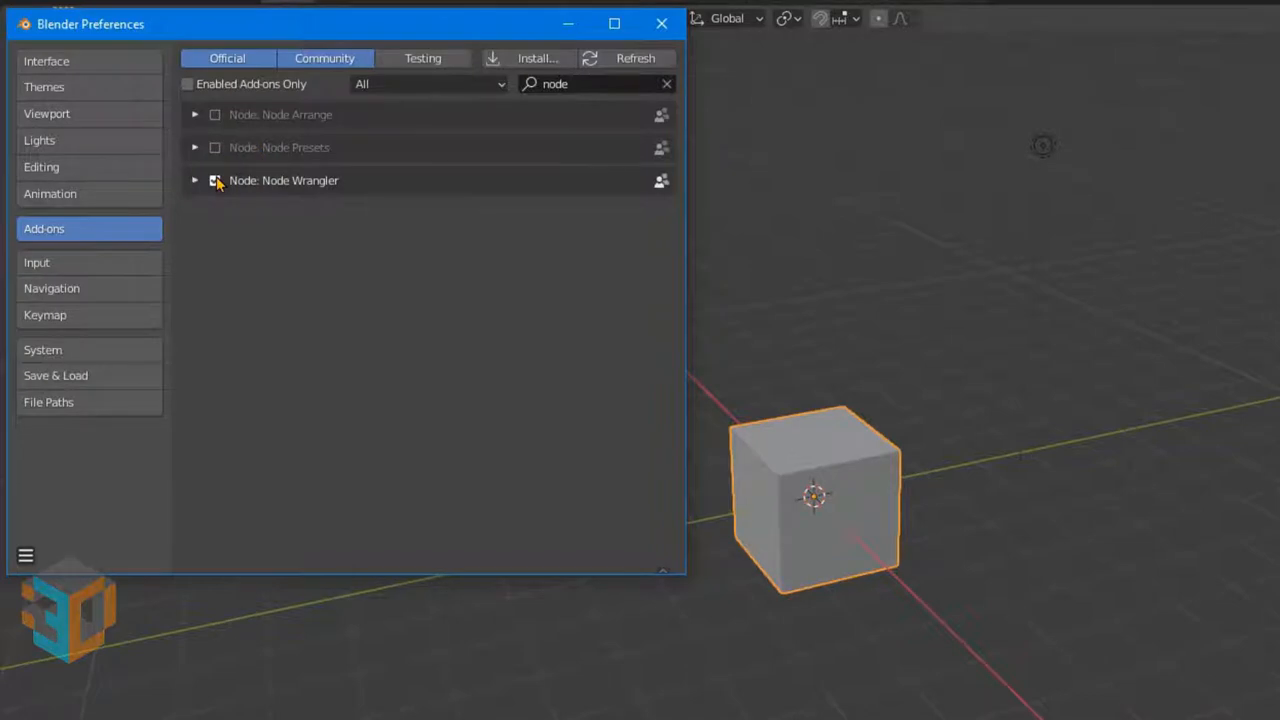
{"action": "left_click", "coordinate": [661, 23]}
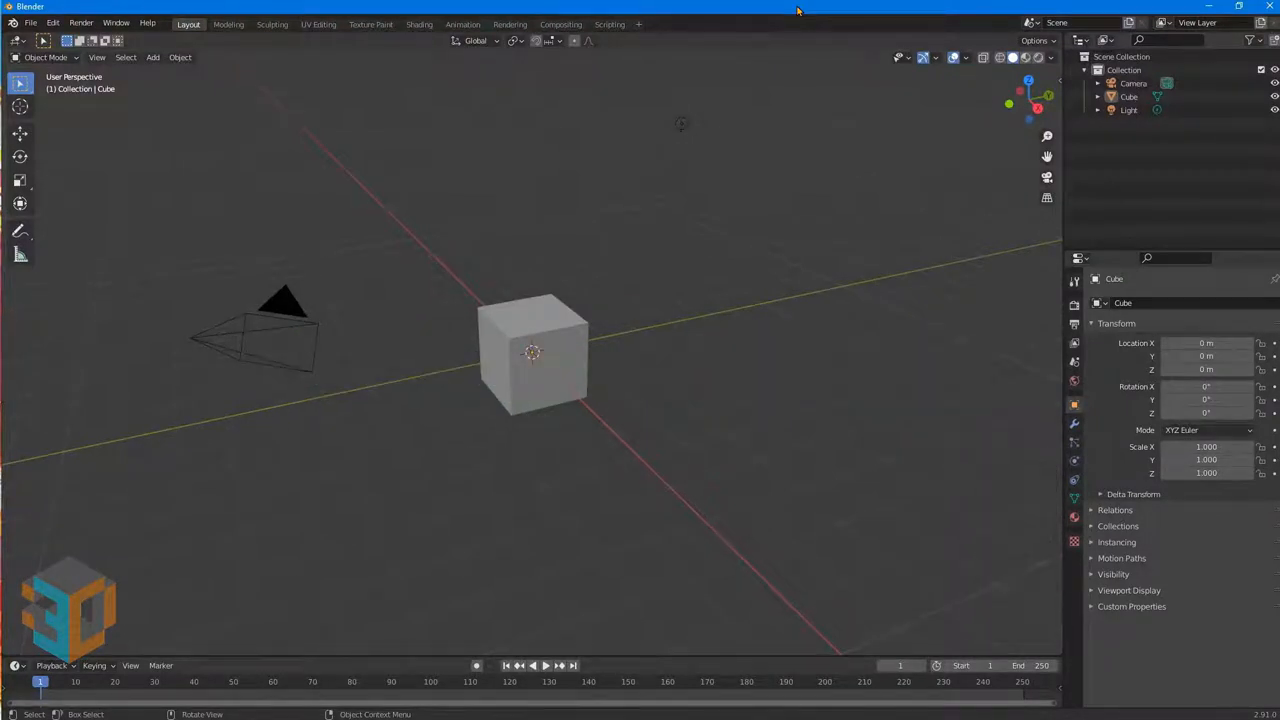
Select all objects in the default Collection and delete them
{"action": "left_click", "coordinate": [1123, 71]}
{"action": "right_click", "coordinate": [1122, 70]}
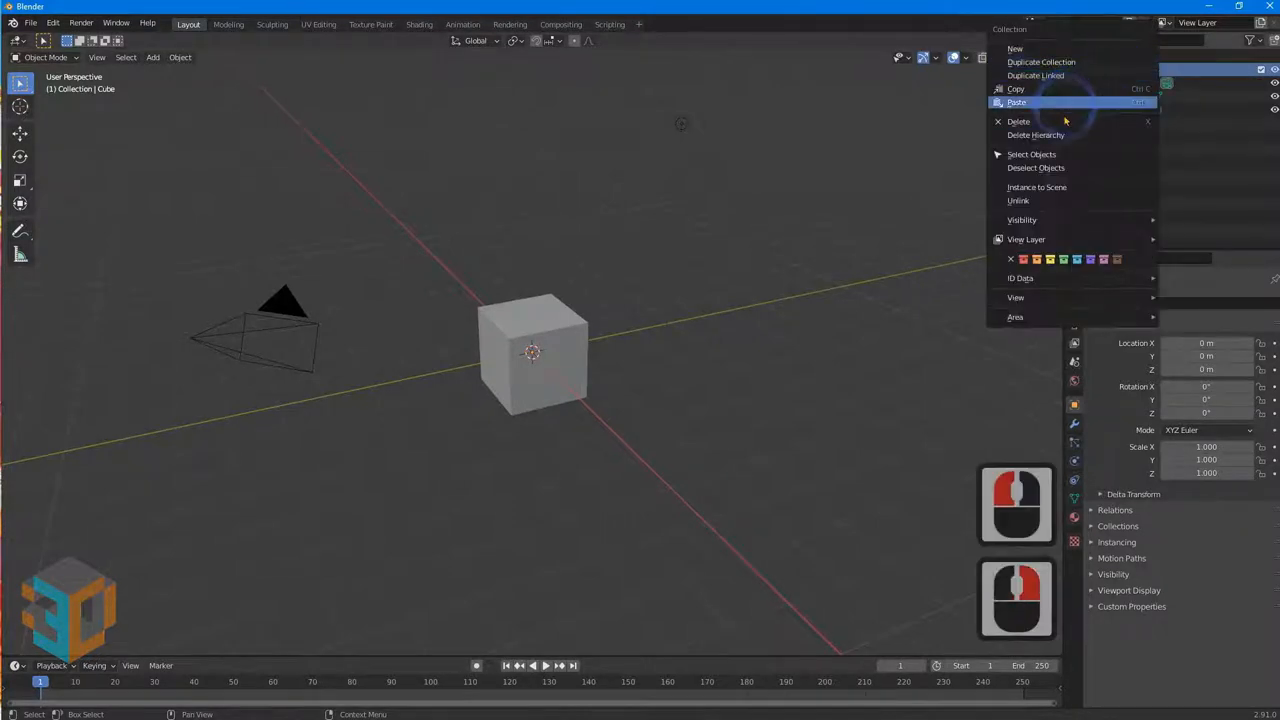
{"action": "left_click", "coordinate": [1046, 154]}
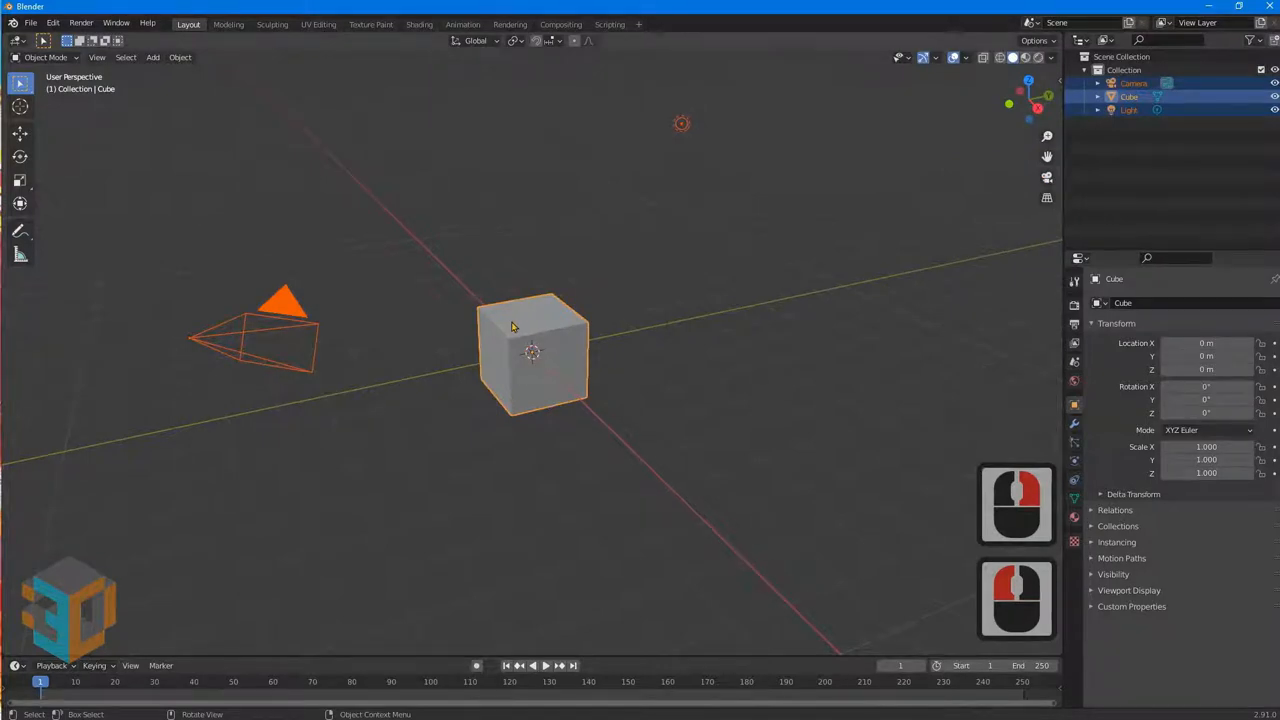
{"action": "key", "text": "Delete"}
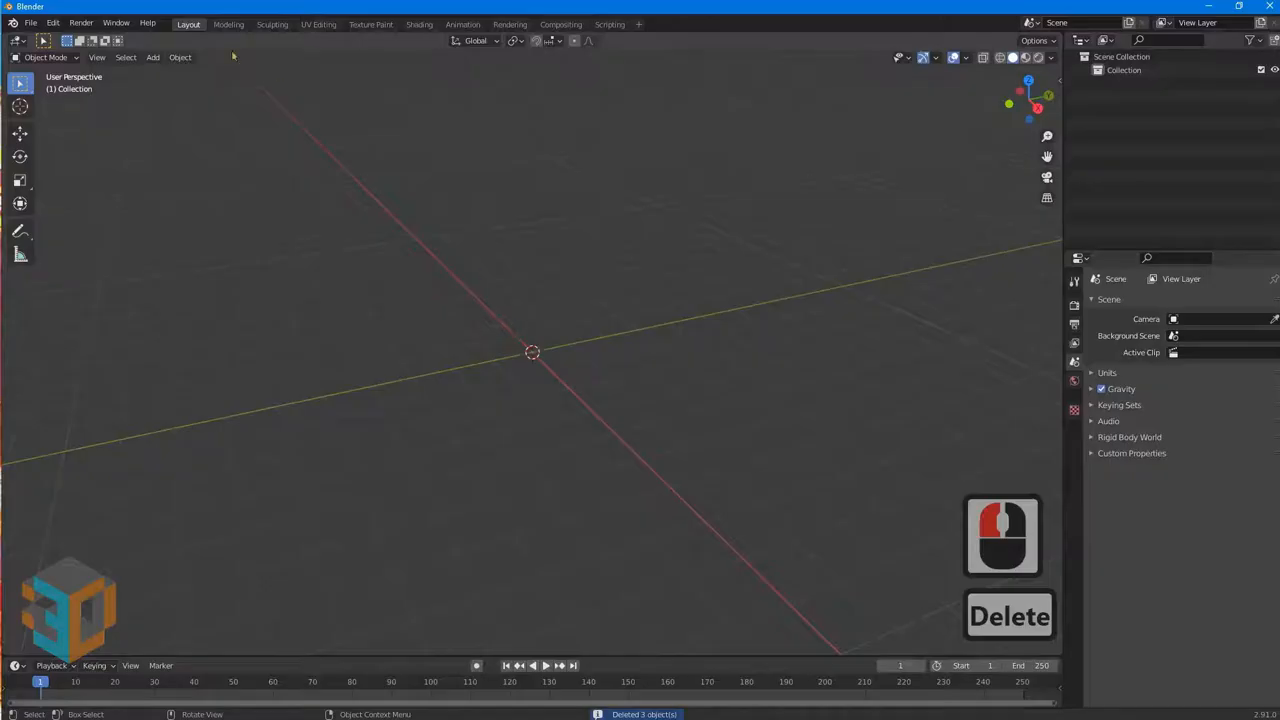
Import the SketchUp file dadu.skp with Scene(s) As Camera(s) and Use Existing Materials enabled
{"action": "left_click", "coordinate": [33, 24]}
{"action": "mouse_move", "coordinate": [67, 212]}
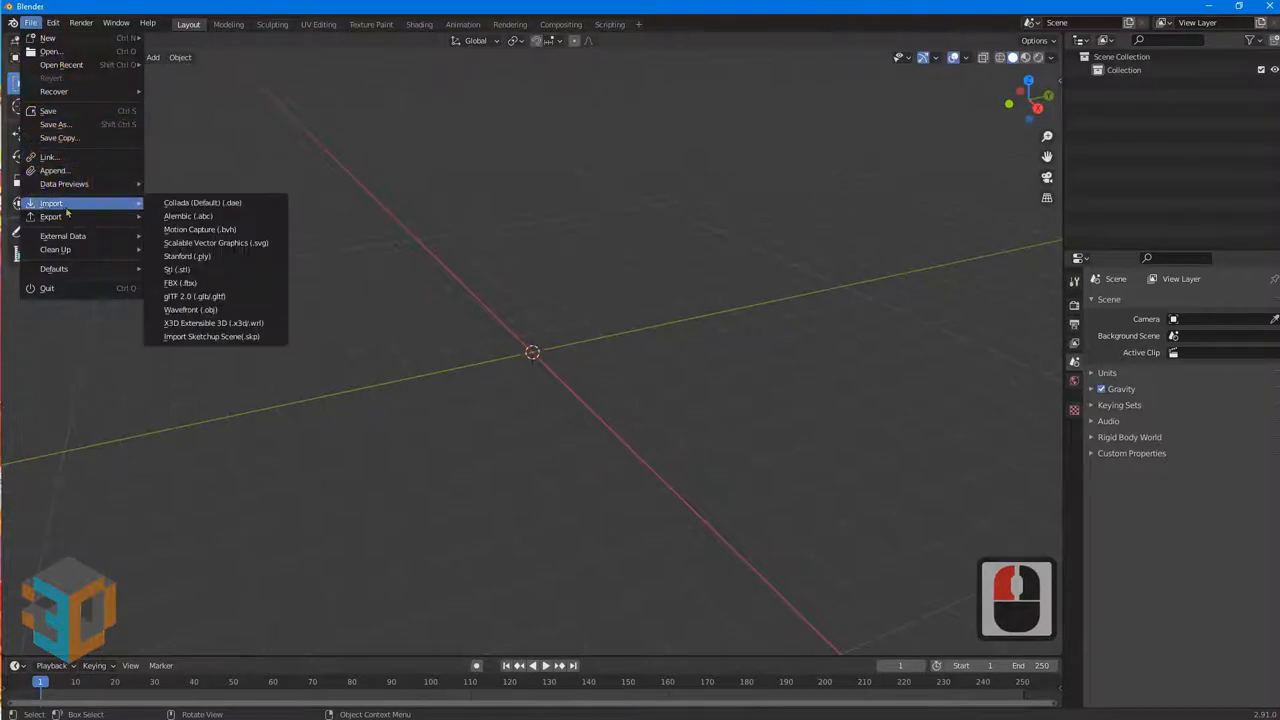
{"action": "left_click", "coordinate": [215, 336]}
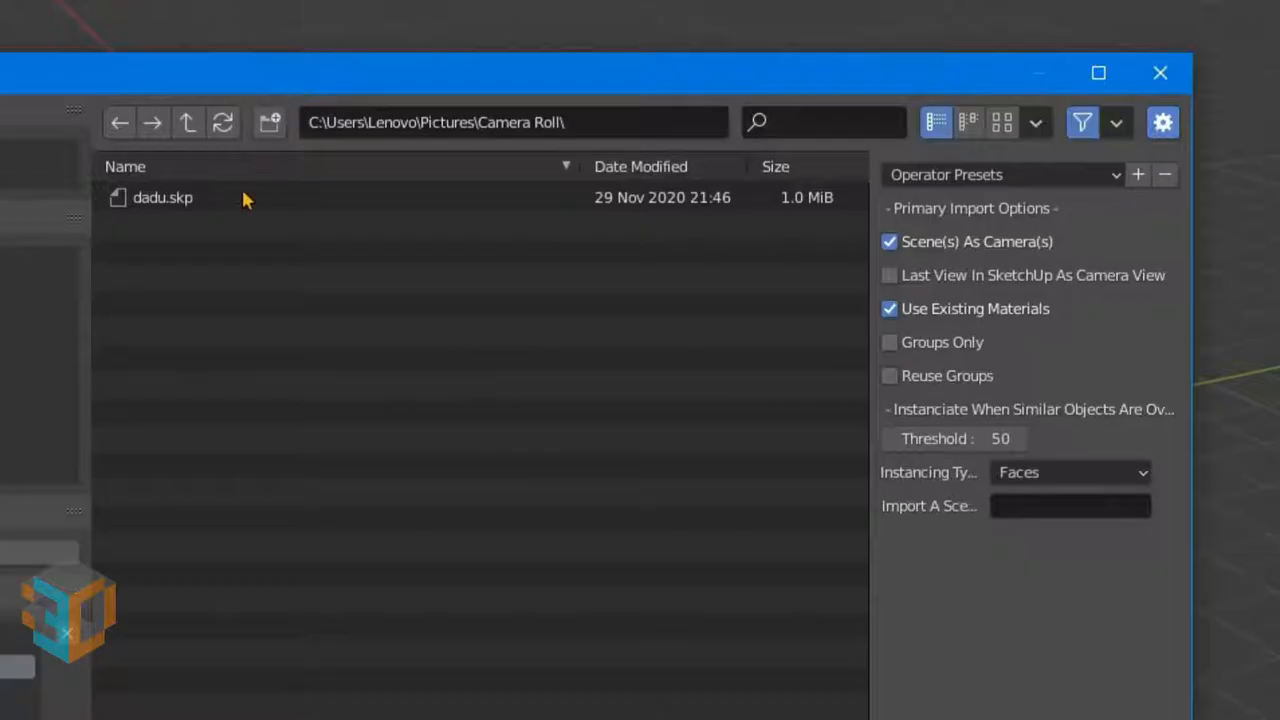
{"action": "left_click", "coordinate": [158, 200]}
{"action": "left_click", "coordinate": [928, 245]}
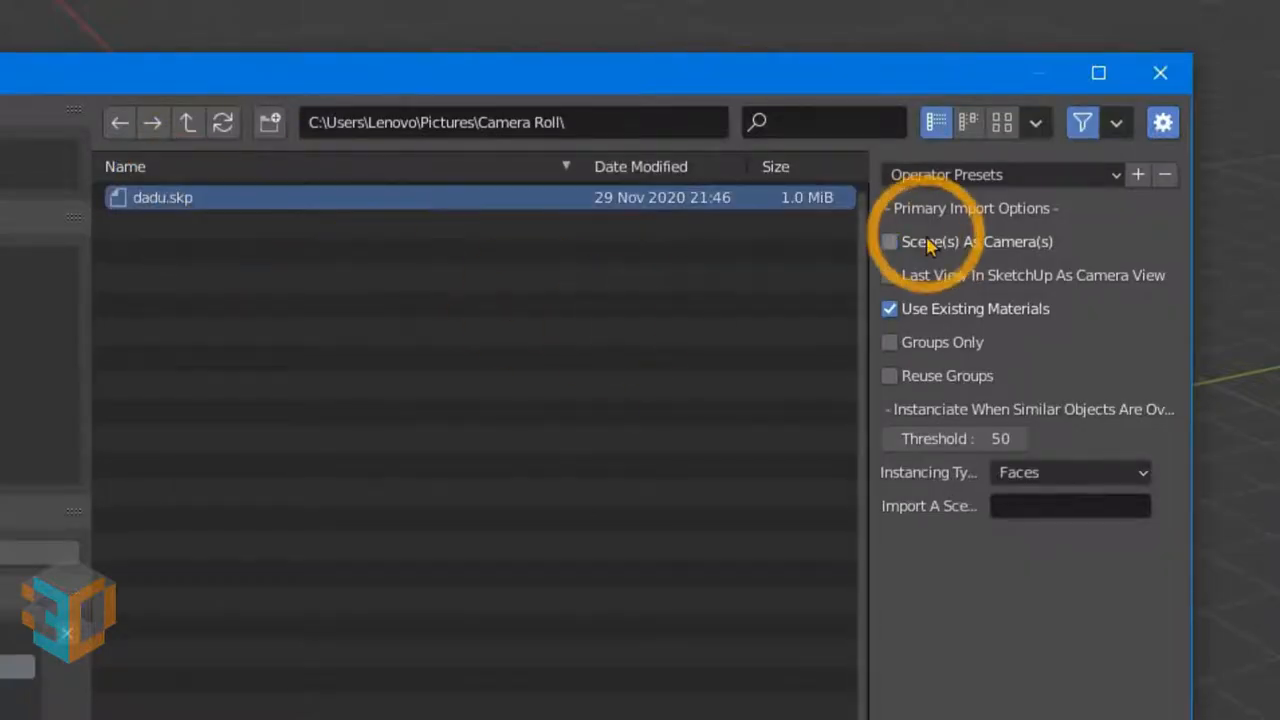
{"action": "left_click", "coordinate": [908, 242]}
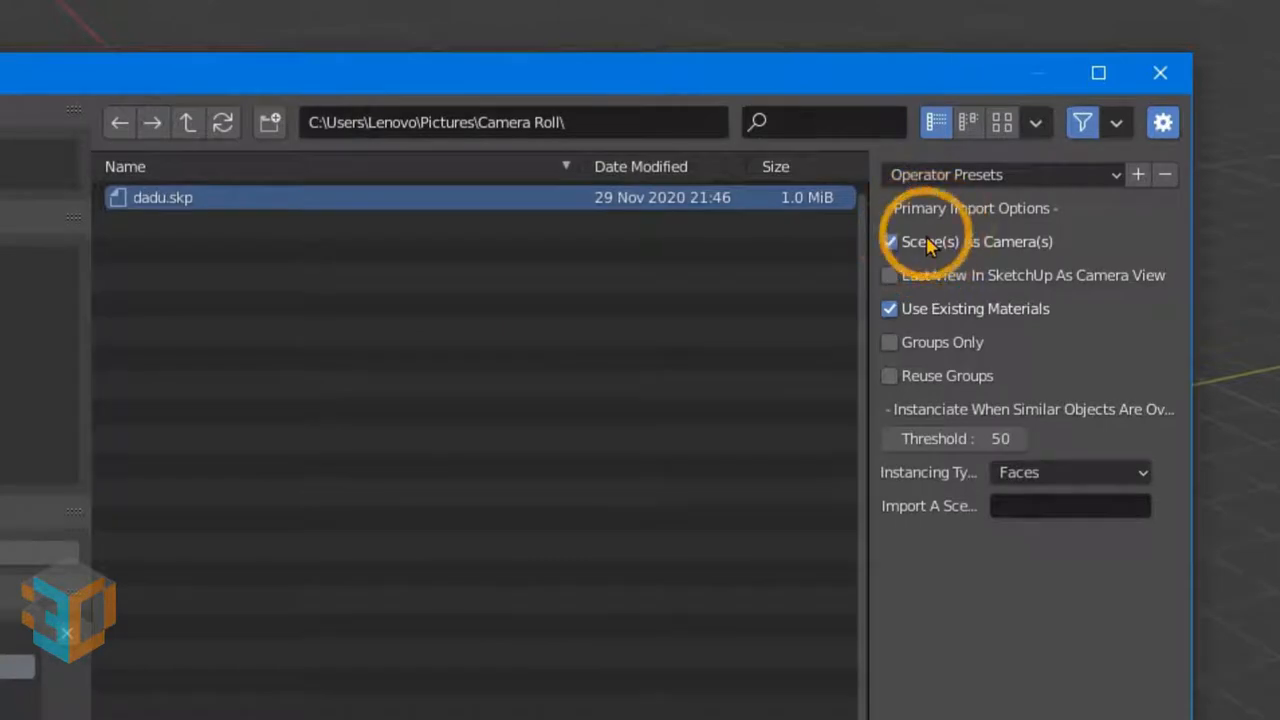
{"action": "left_click", "coordinate": [914, 311]}
{"action": "left_click", "coordinate": [914, 314]}
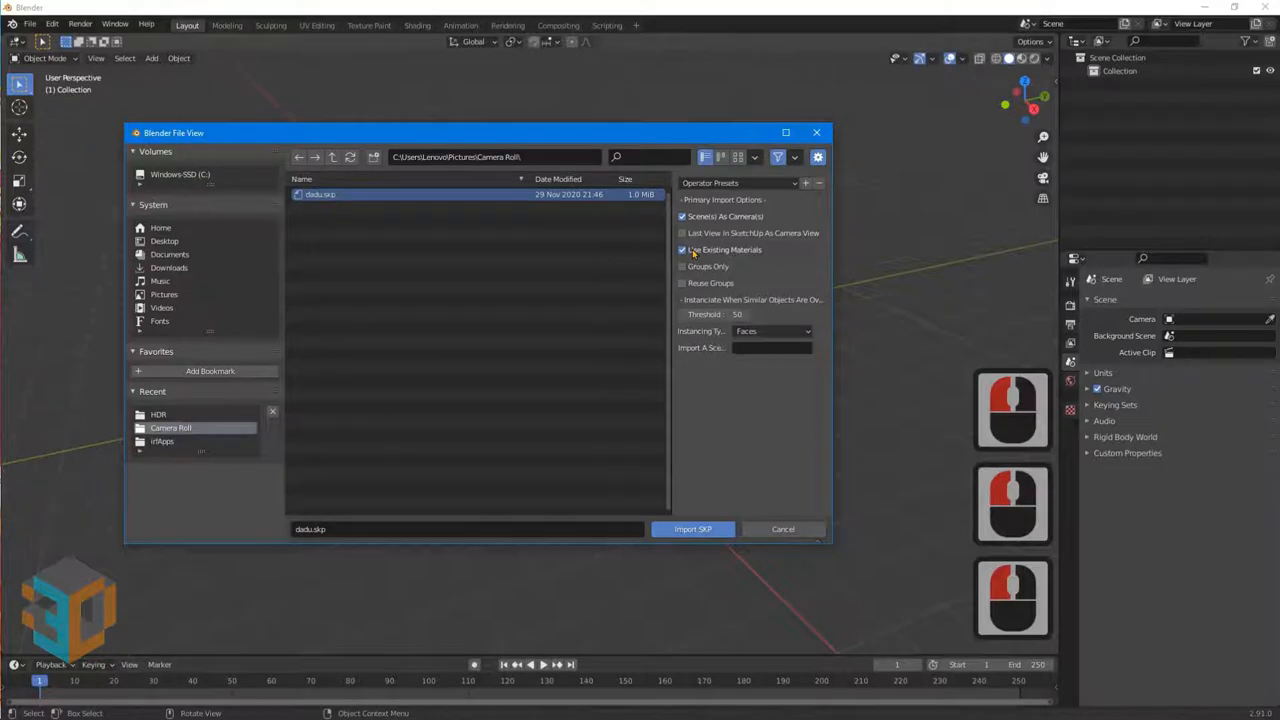
{"action": "left_click", "coordinate": [682, 530]}
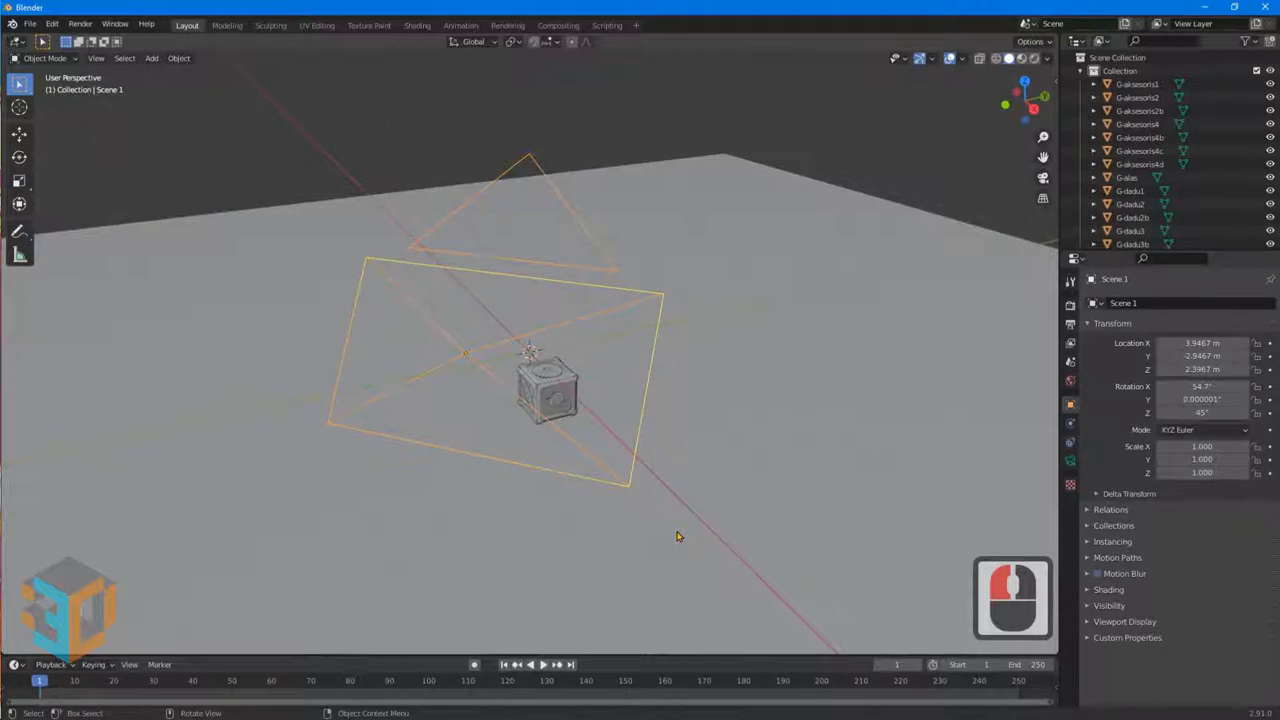
Look through the imported Scene 1 camera and set its lens type to Perspective
{"action": "left_click", "coordinate": [1043, 178]}
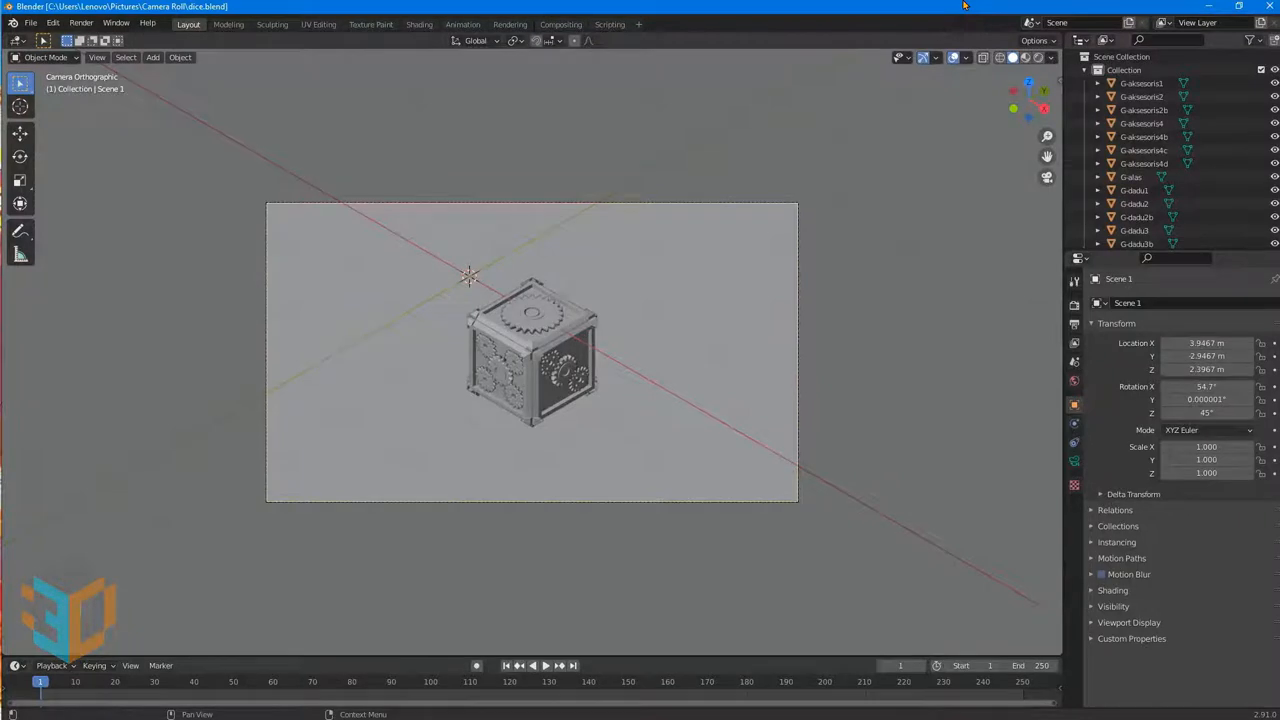
{"action": "left_click", "coordinate": [1074, 462]}
{"action": "left_click", "coordinate": [1262, 344]}
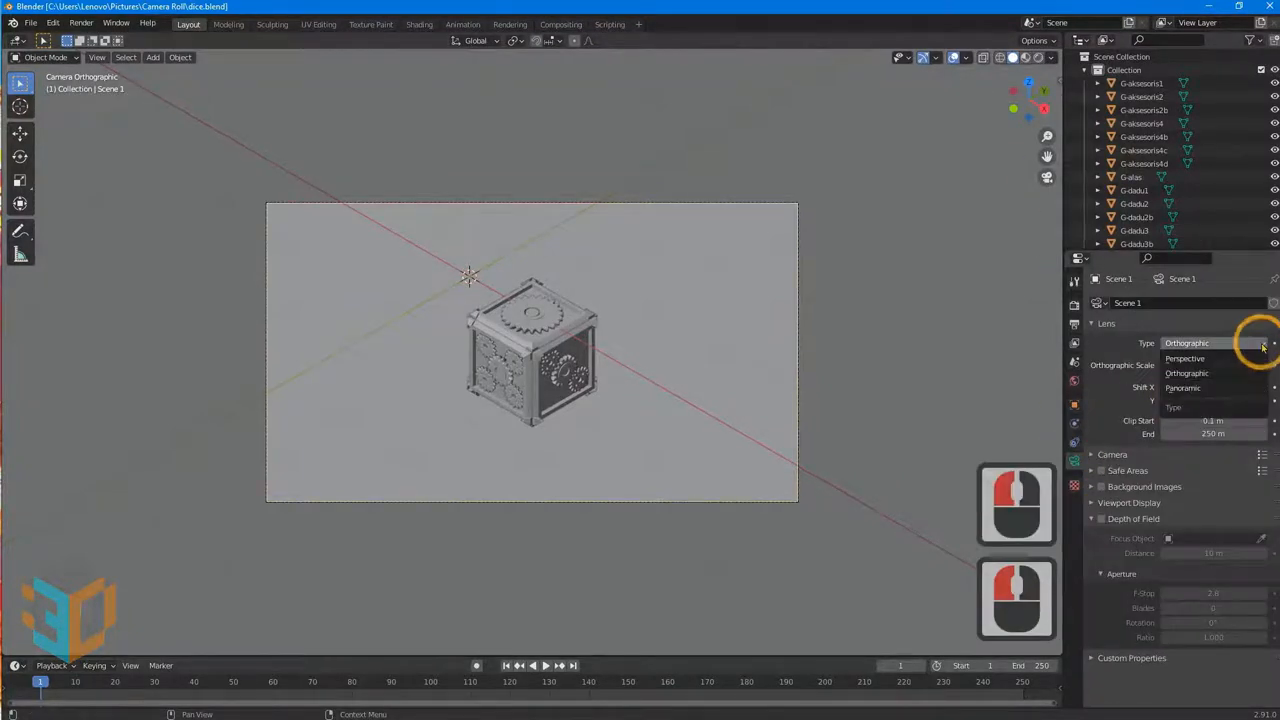
{"action": "left_click", "coordinate": [1237, 358]}
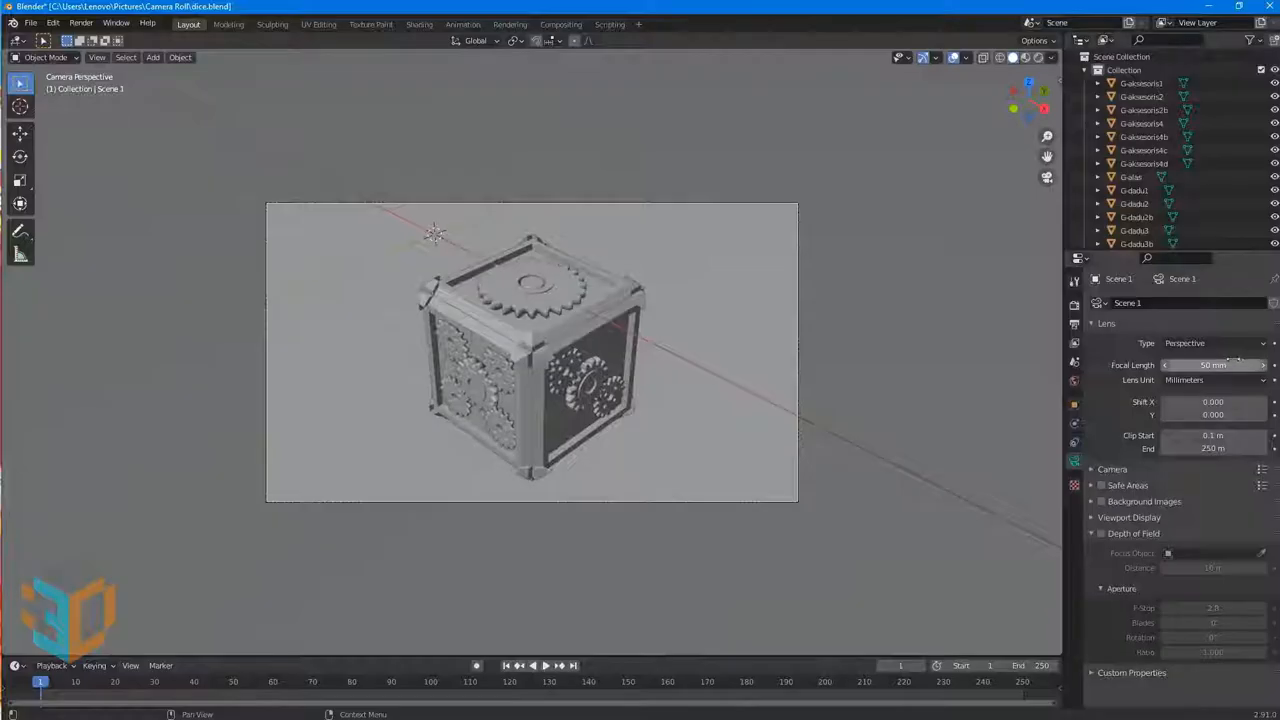
Set the render engine to Eevee and enable Ambient Occlusion and Bloom
{"action": "left_click", "coordinate": [1074, 303]}
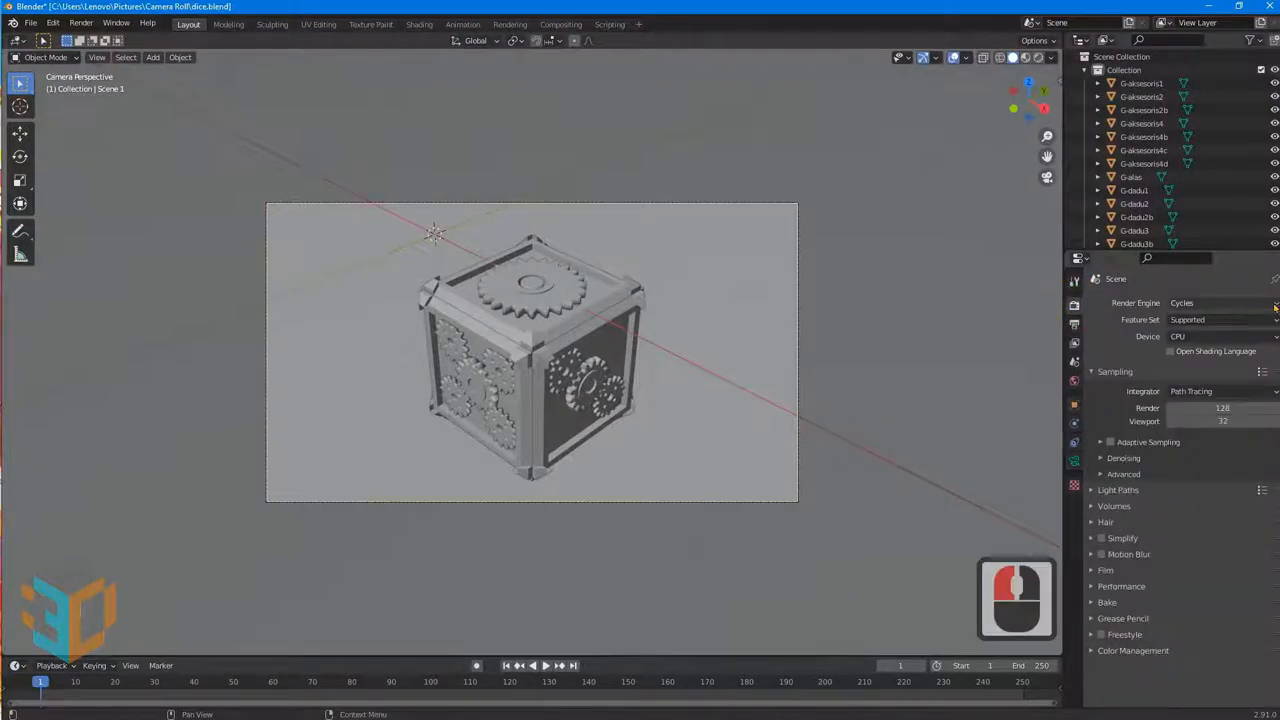
{"action": "left_click", "coordinate": [1248, 303]}
{"action": "left_click", "coordinate": [1261, 322]}
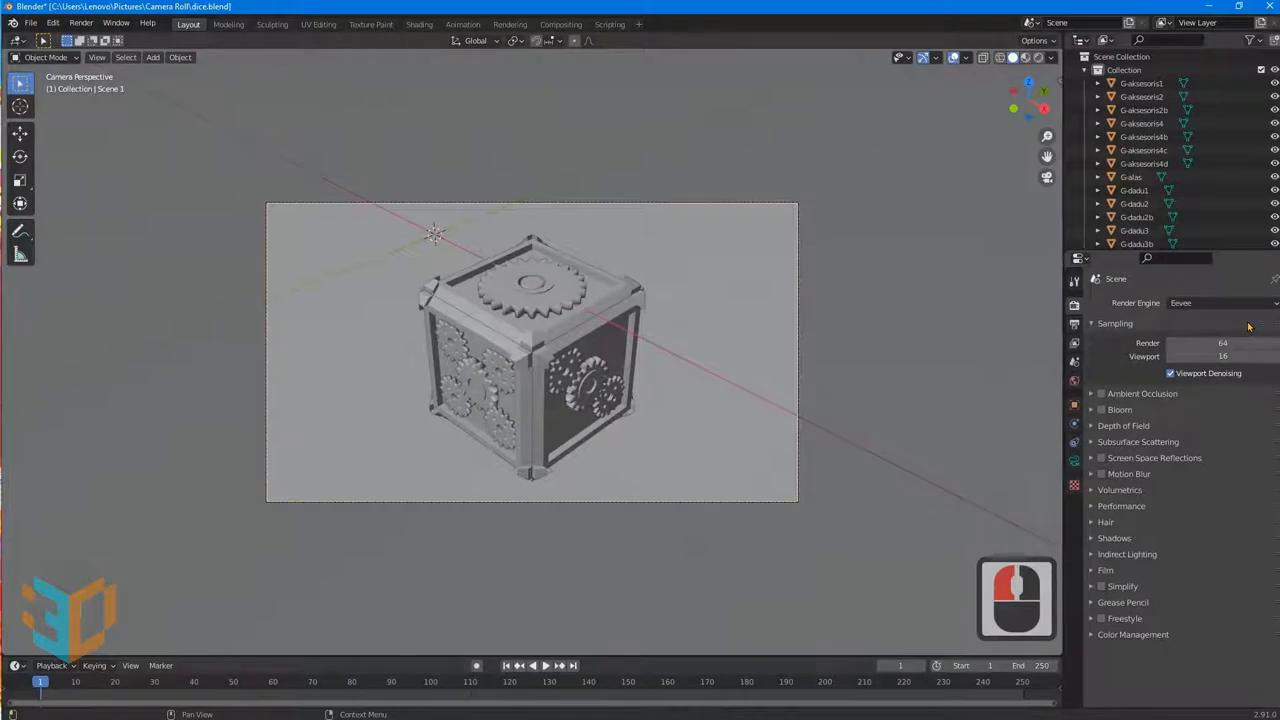
{"action": "left_click", "coordinate": [1101, 394]}
{"action": "left_click", "coordinate": [1101, 410]}
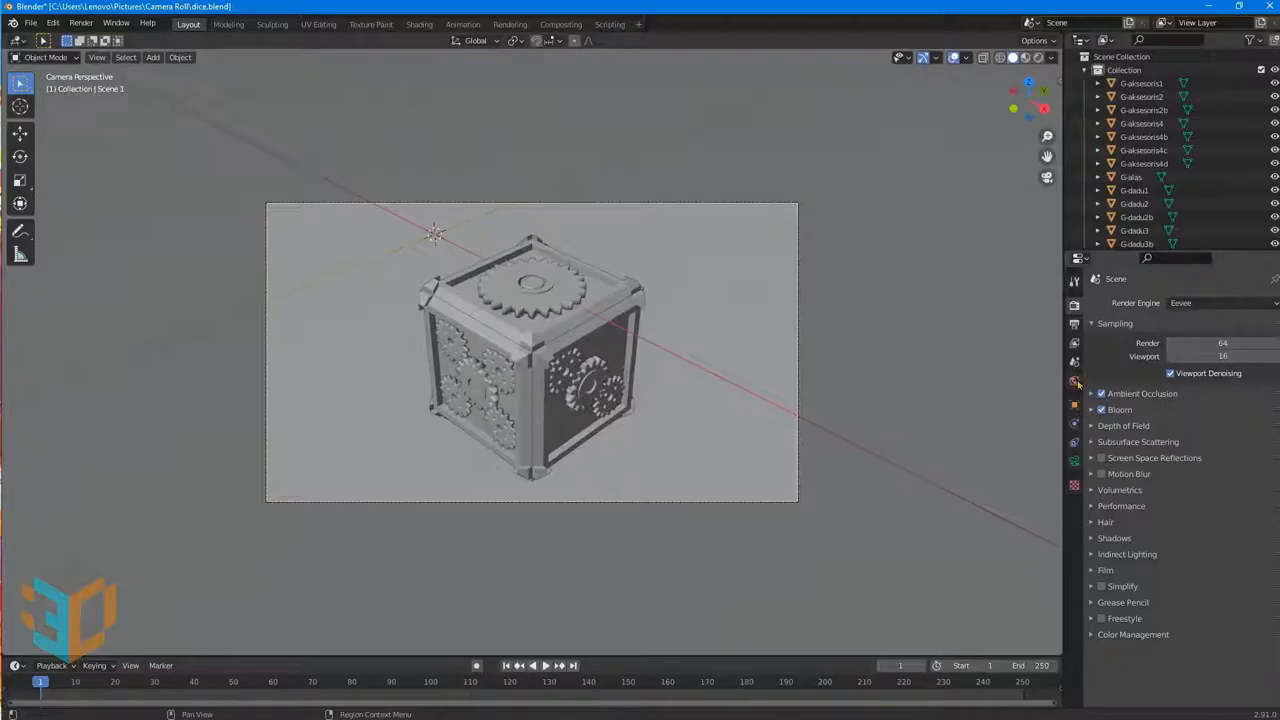
Set the World color to an Environment Texture using colorful_studio_1k.hdr and display the viewport in Rendered shading
{"action": "left_click", "coordinate": [1075, 380]}
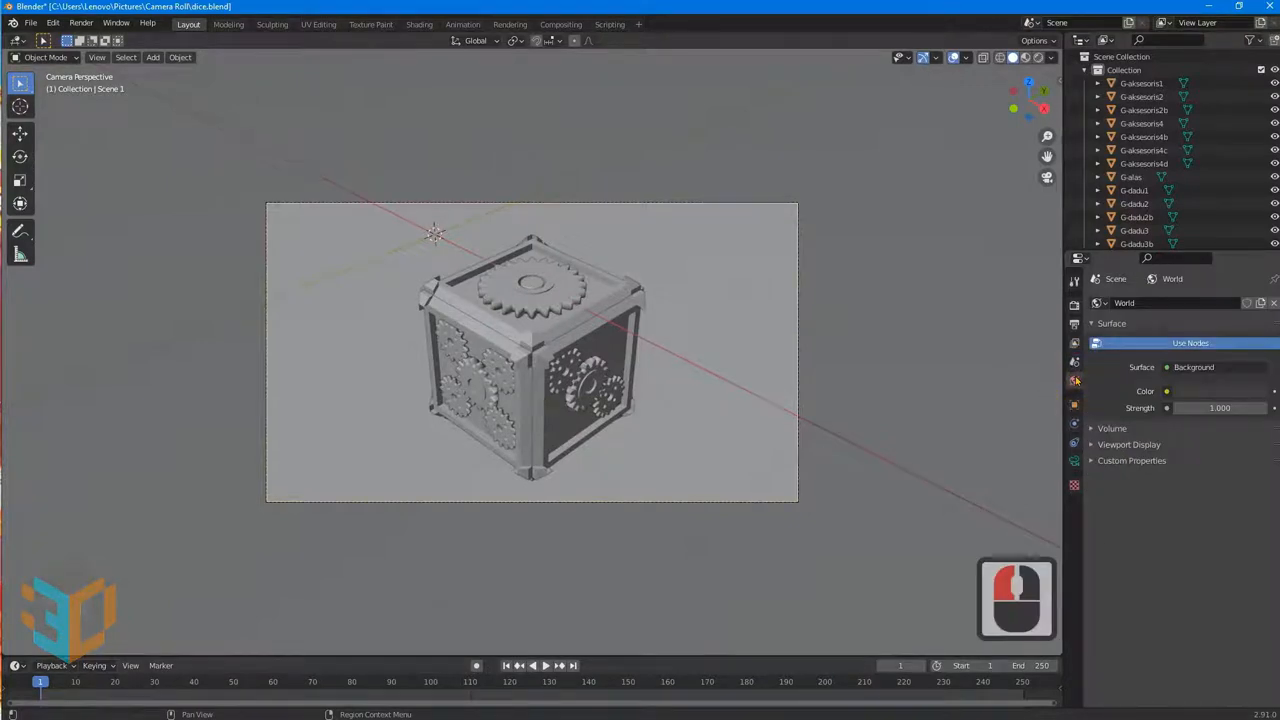
{"action": "left_click", "coordinate": [1166, 391]}
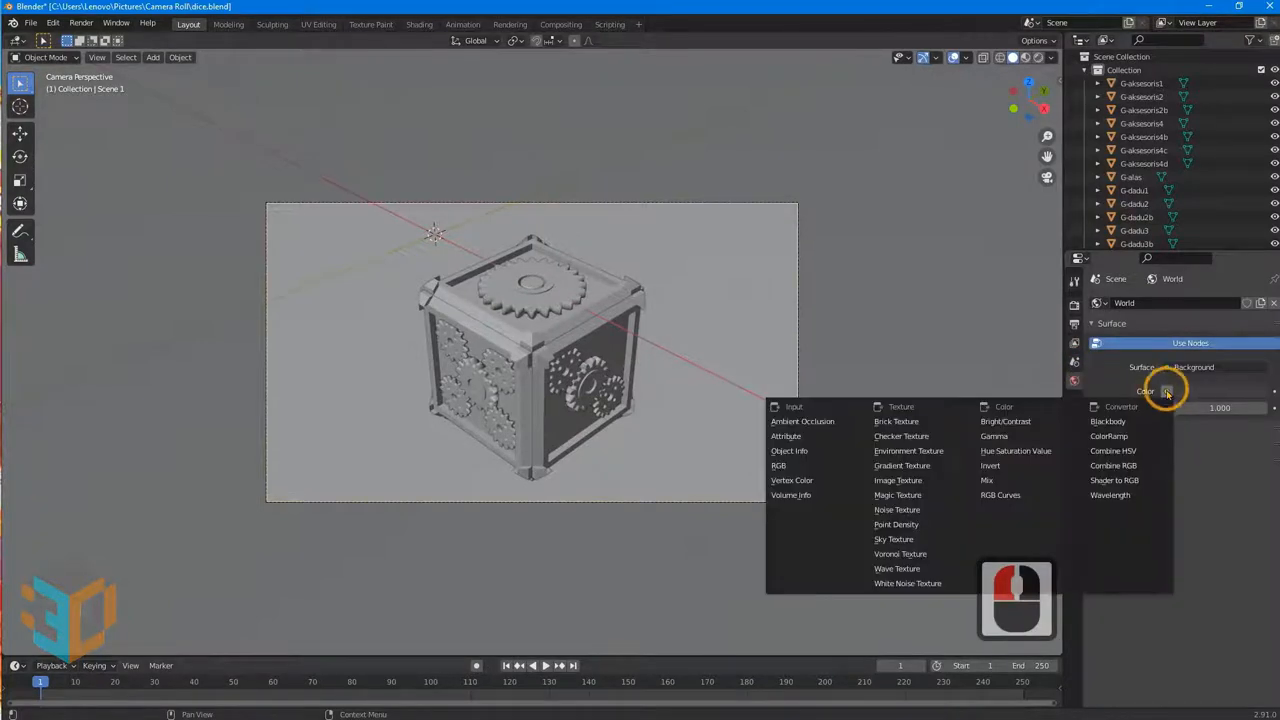
{"action": "left_click", "coordinate": [941, 451]}
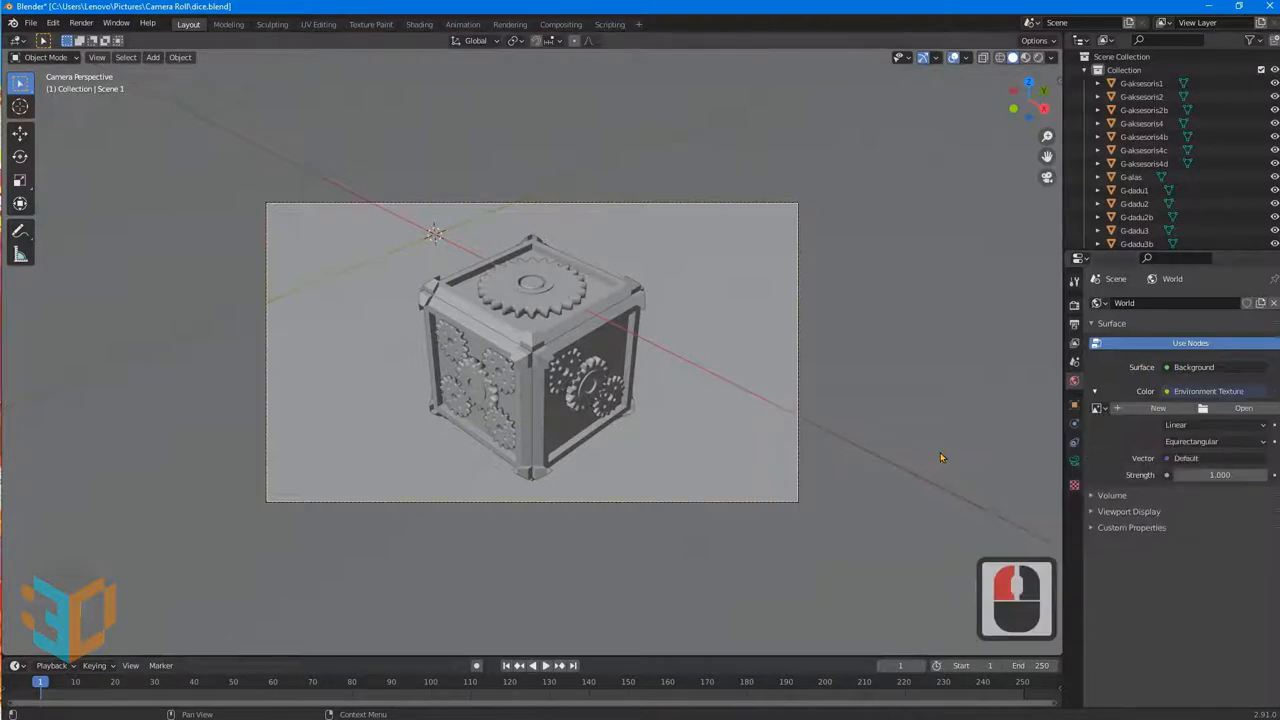
{"action": "left_click", "coordinate": [1242, 408]}
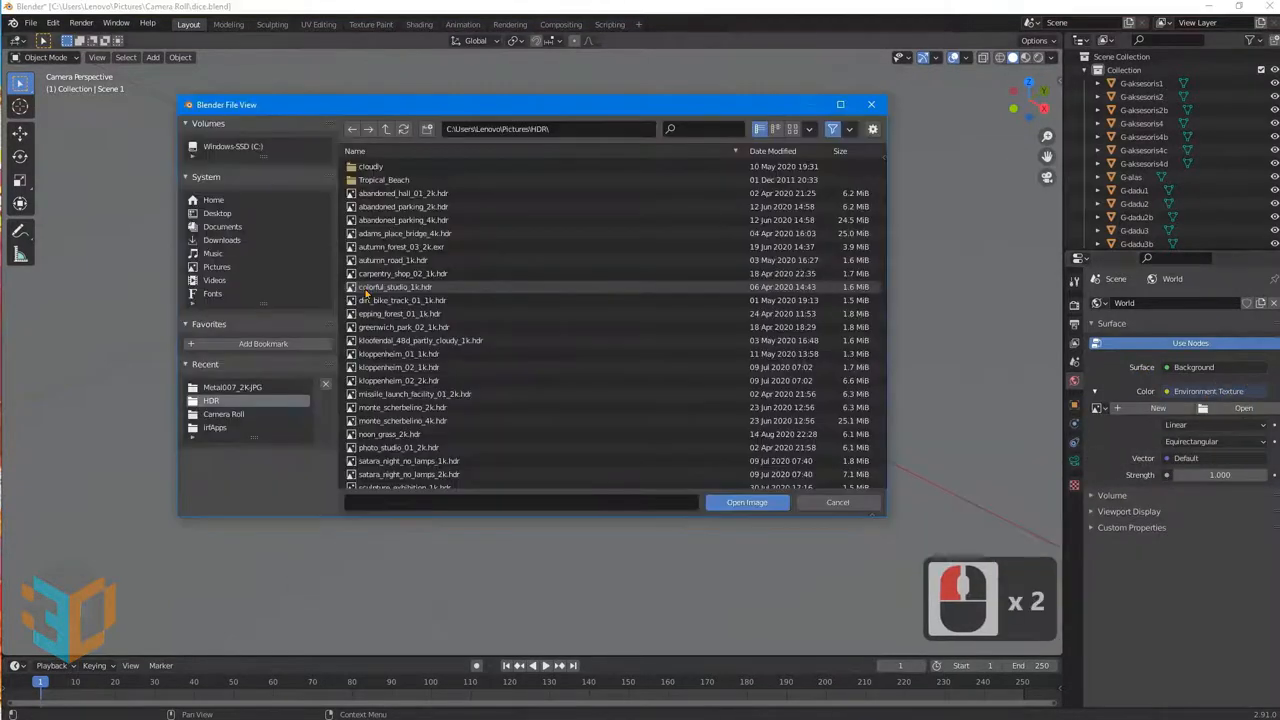
{"action": "left_click", "coordinate": [357, 286]}
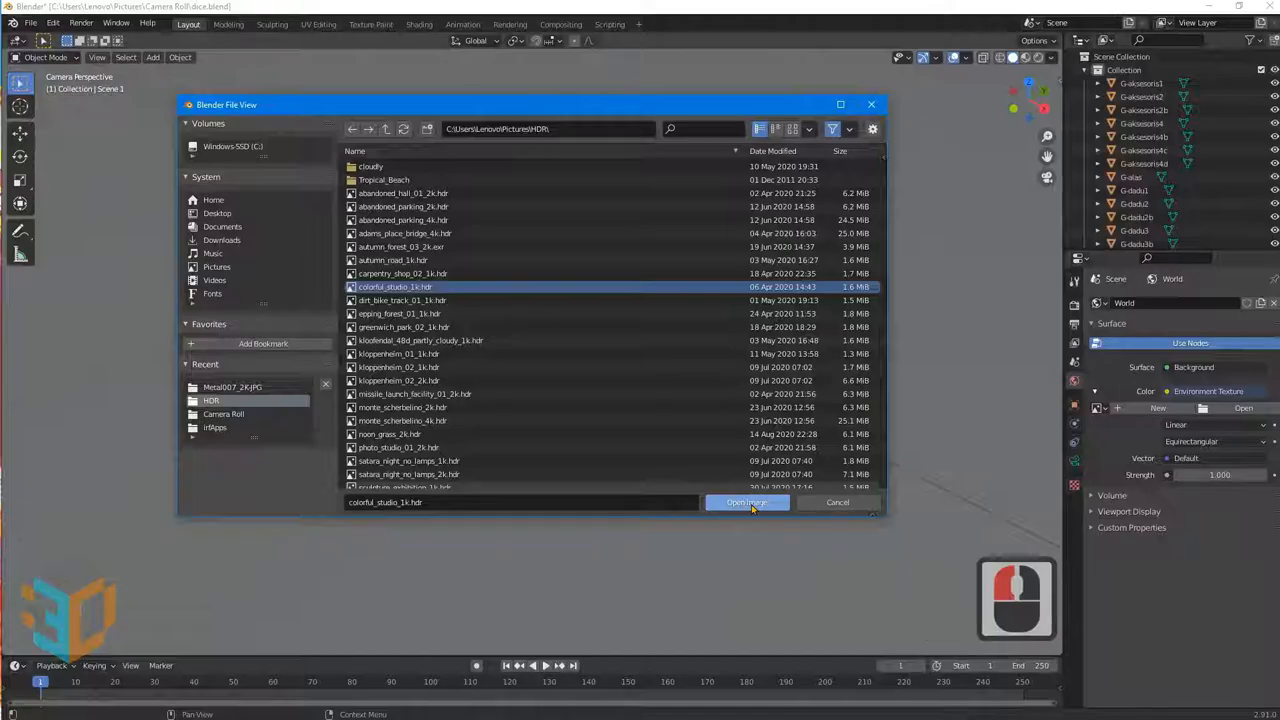
{"action": "left_click", "coordinate": [749, 503]}
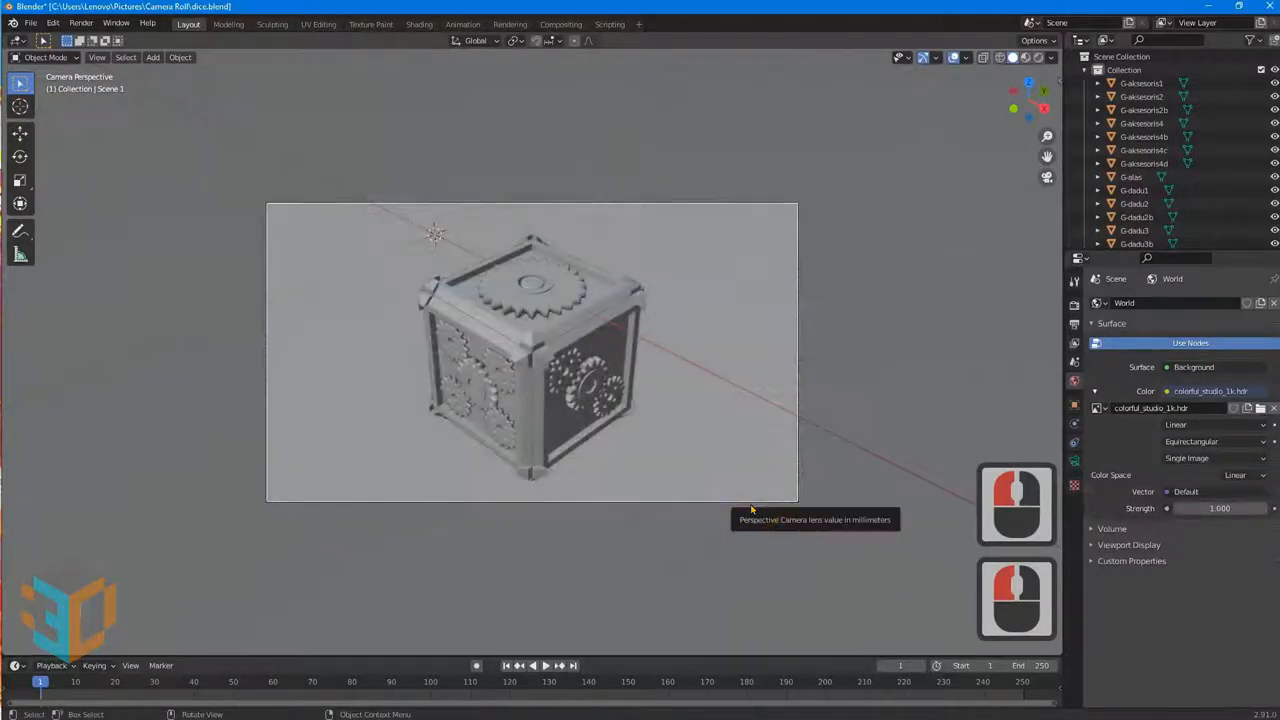
{"action": "left_click", "coordinate": [1039, 58]}
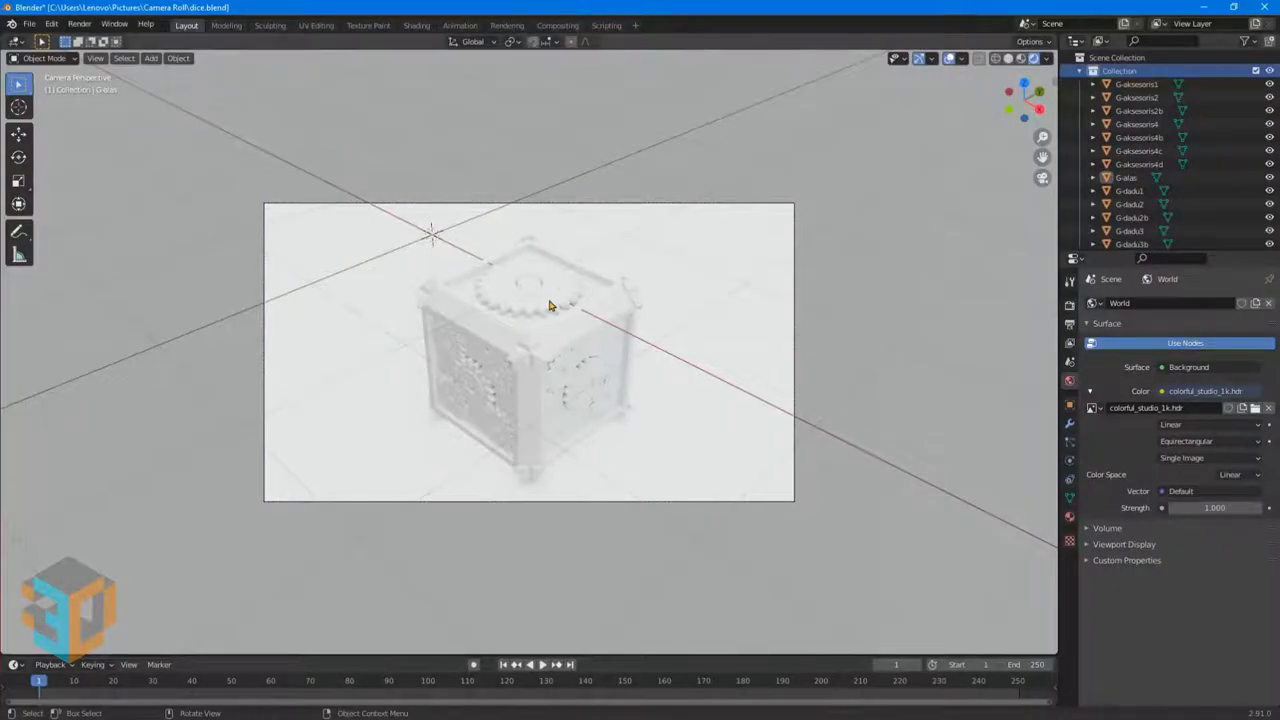
Select all objects and unwrap them with Smart UV Project at the default settings, then return to the Layout workspace
{"action": "left_click", "coordinate": [549, 303]}
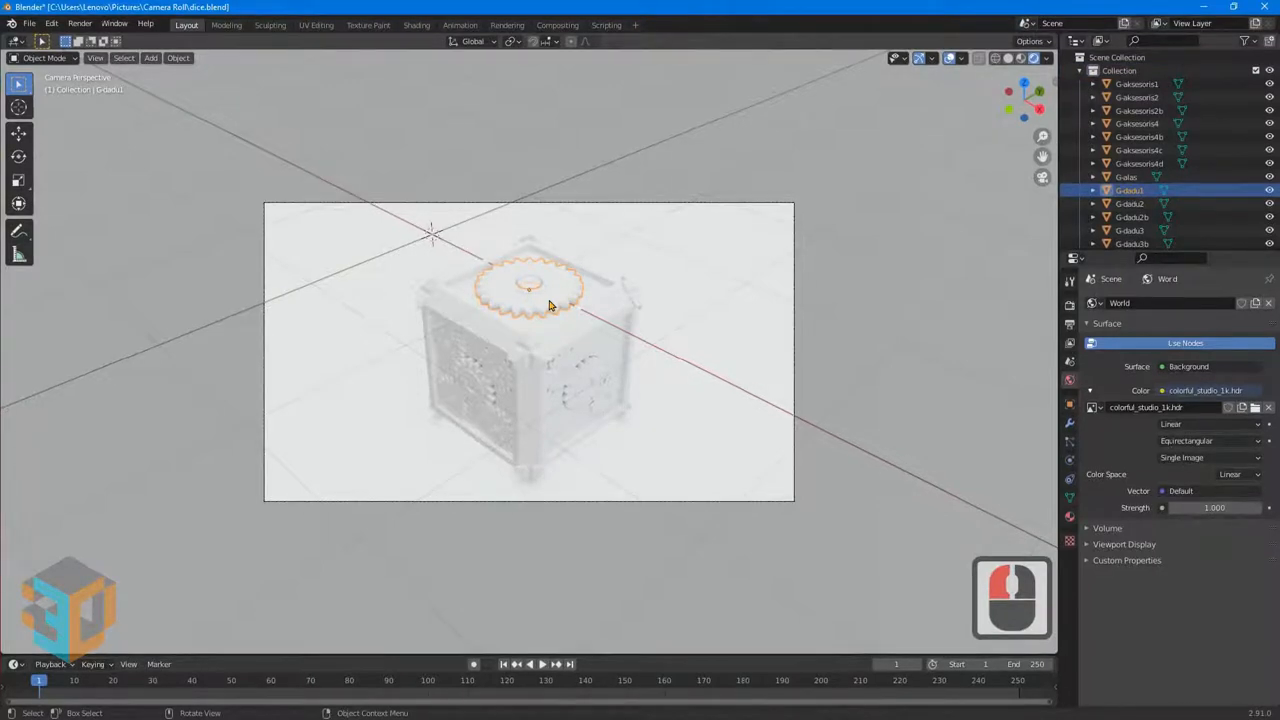
{"action": "key", "text": "a"}
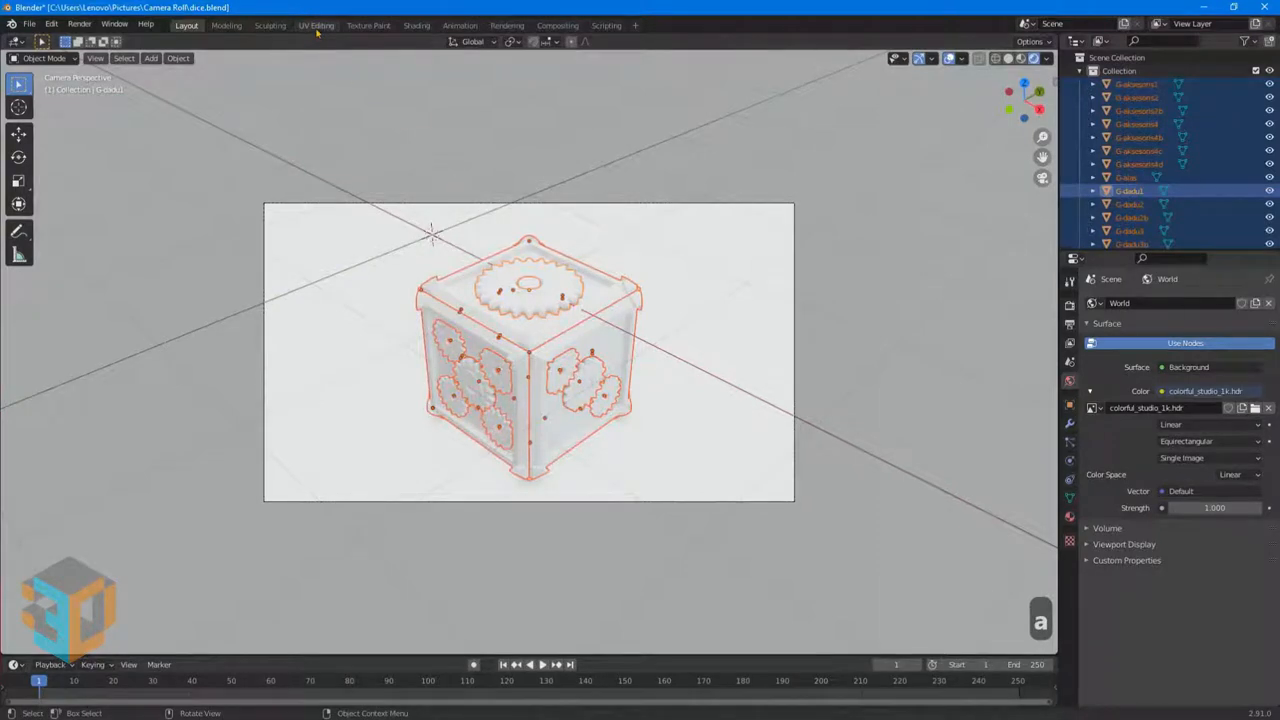
{"action": "left_click", "coordinate": [315, 25]}
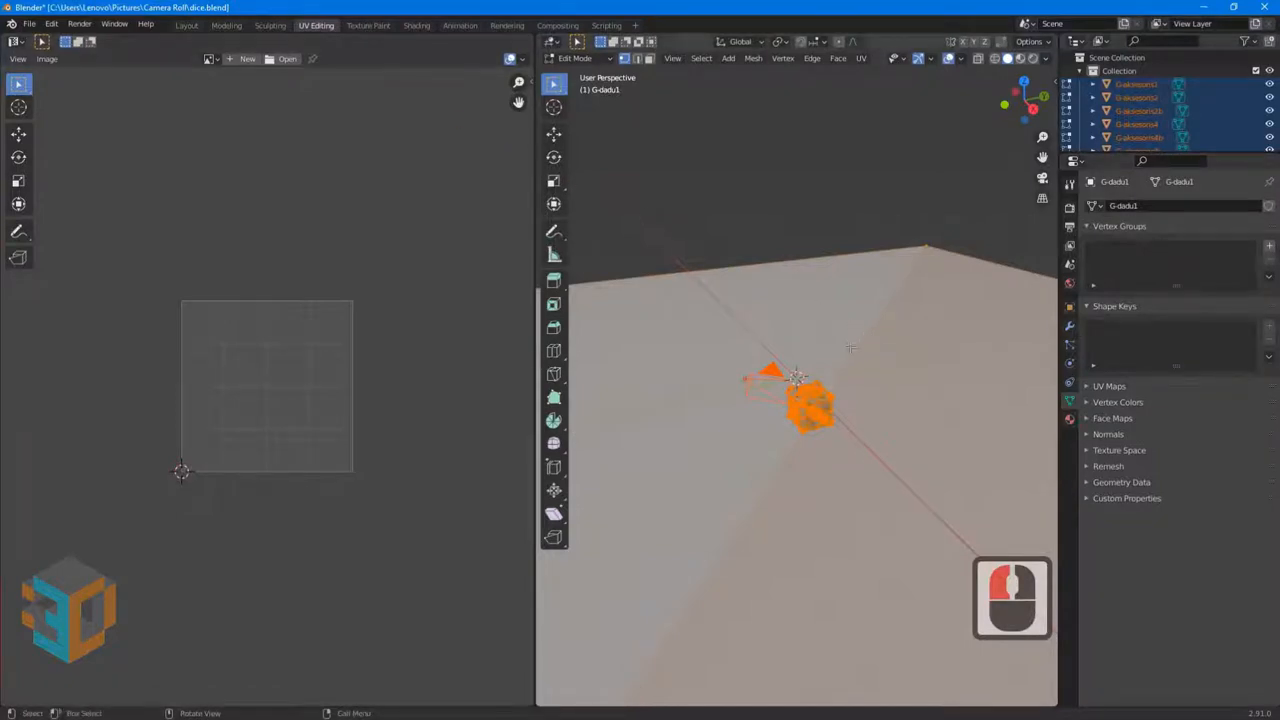
{"action": "key", "text": "u"}
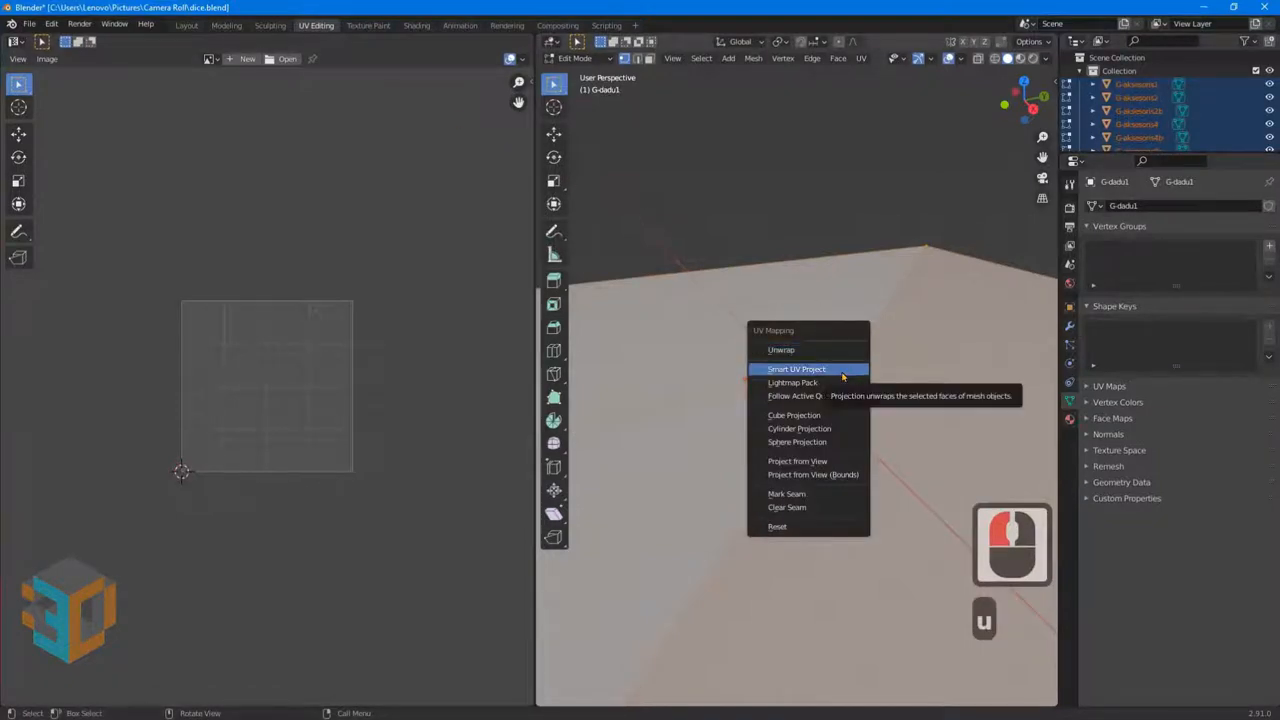
{"action": "left_click", "coordinate": [842, 374]}
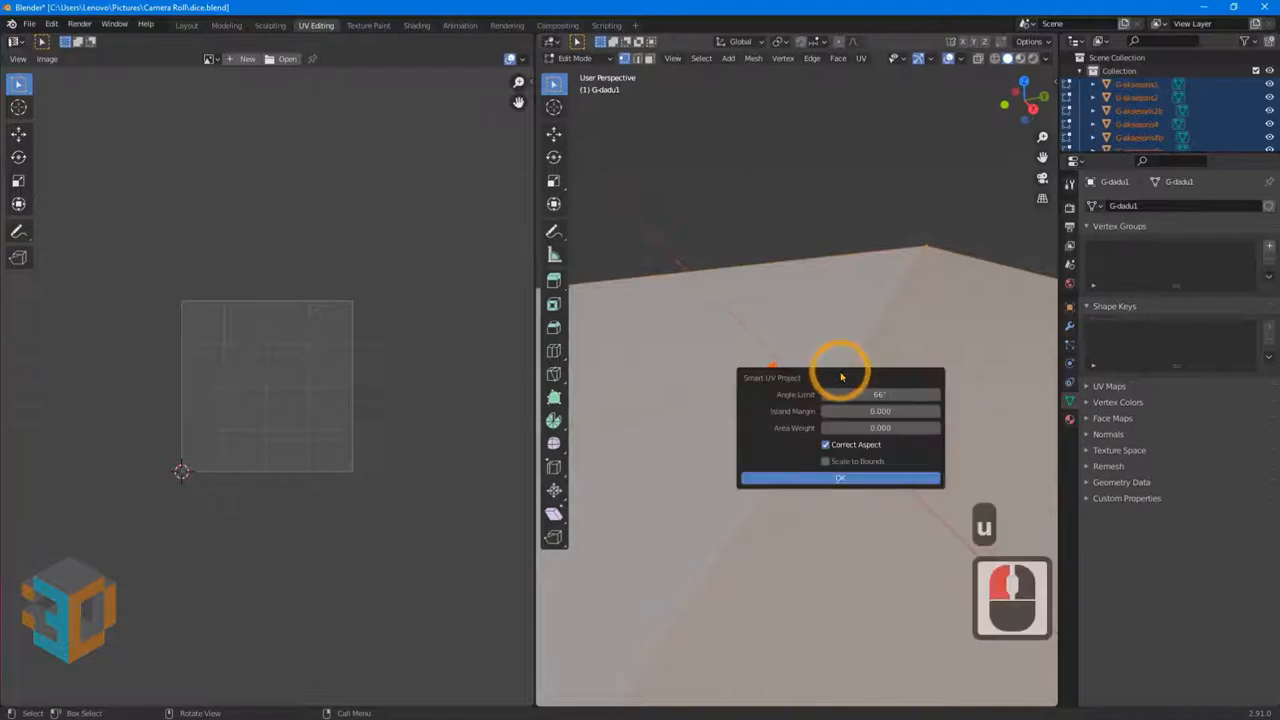
{"action": "left_click", "coordinate": [845, 480]}
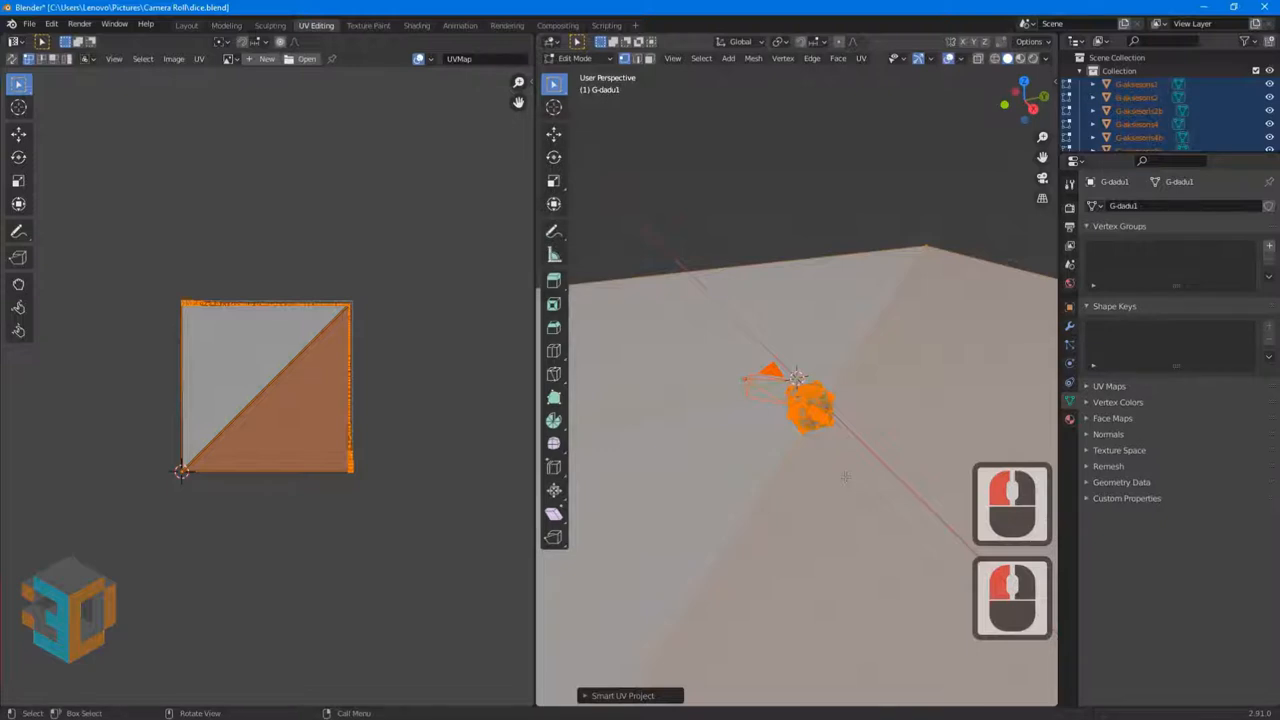
{"action": "left_click", "coordinate": [185, 26]}
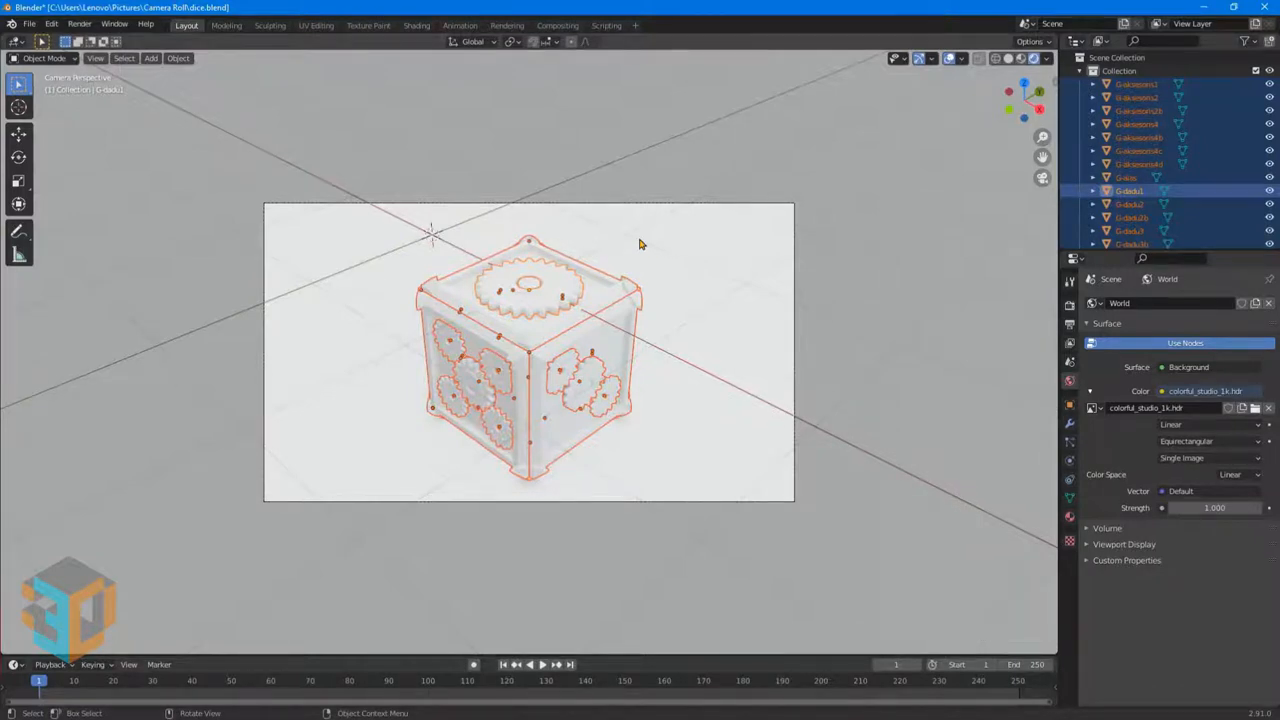
Apply the Color, Displacement, Metalness, Normal and Roughness maps from Metal007_2K-JPG to the material's Principled BSDF with Principled Texture Setup
{"action": "left_click", "coordinate": [418, 26]}
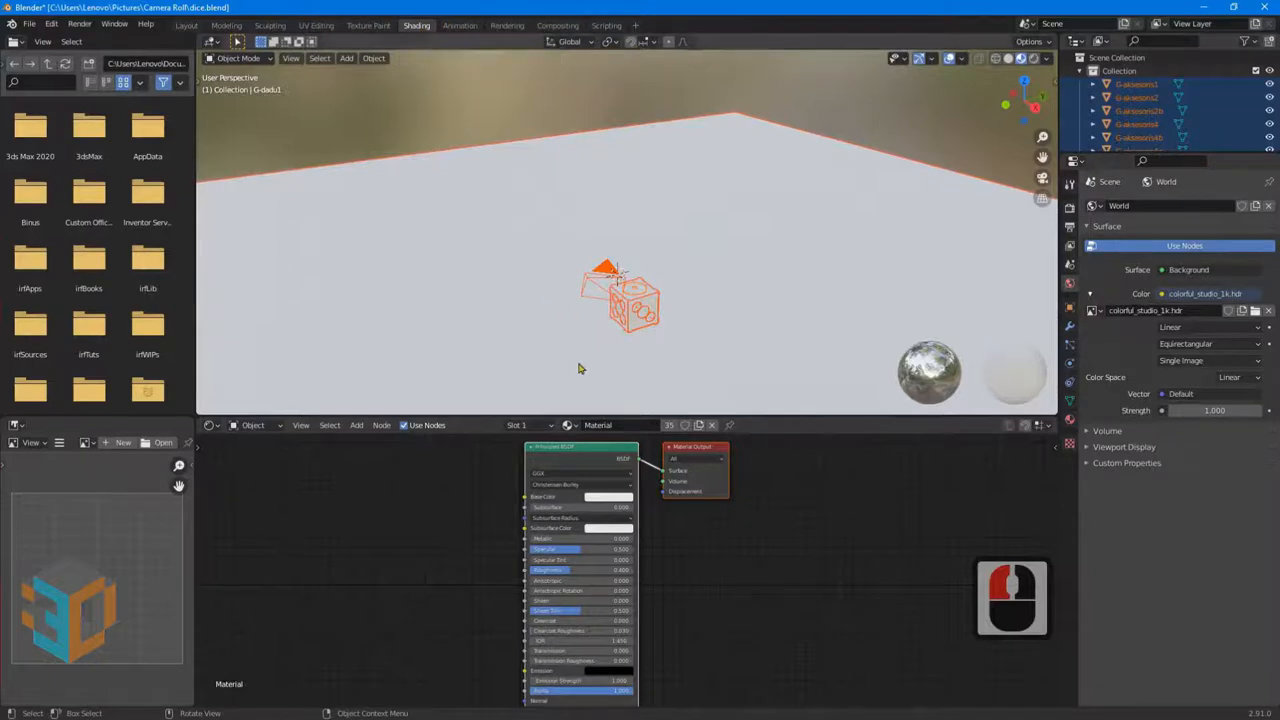
{"action": "left_click", "coordinate": [582, 451]}
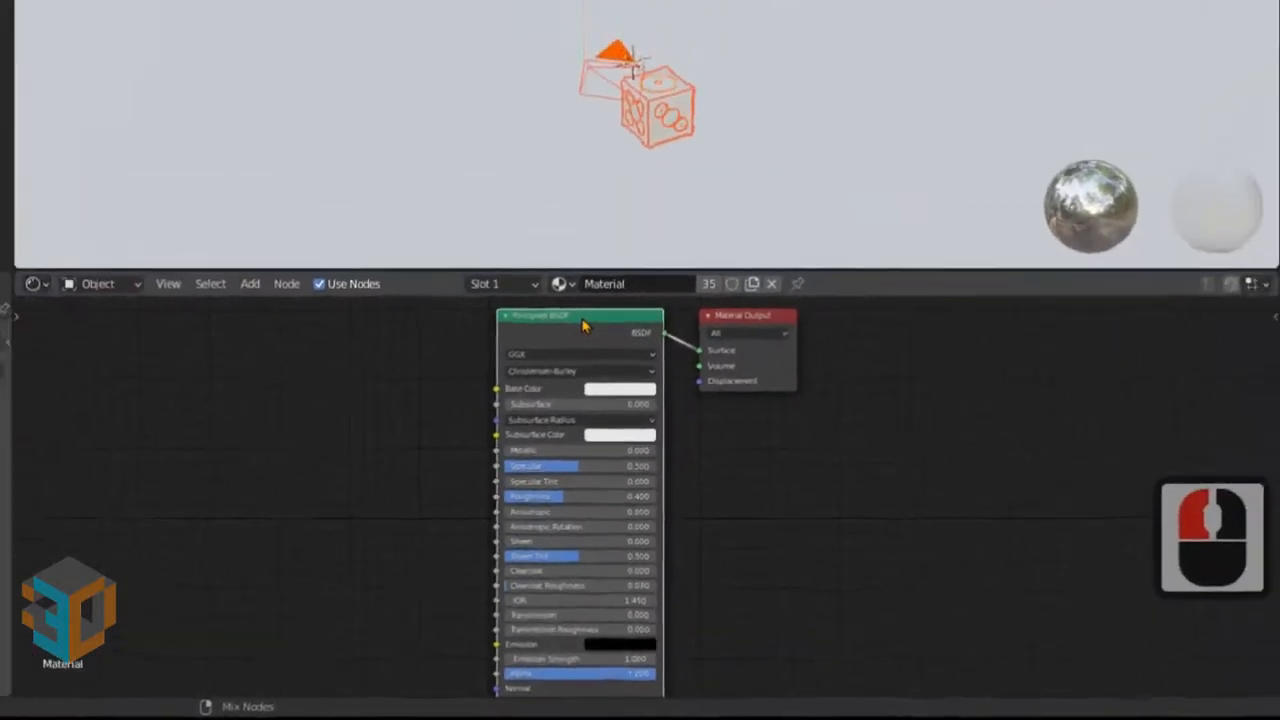
{"action": "key", "text": "ctrl+shift+t"}
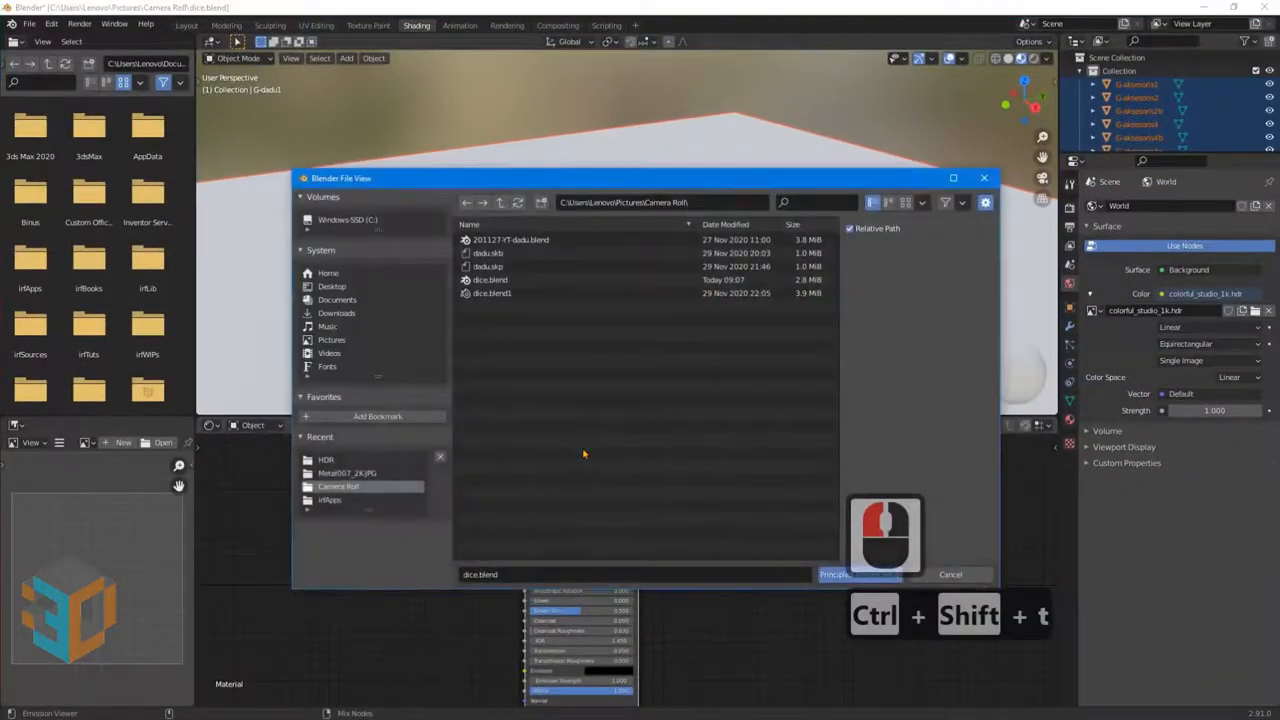
{"action": "left_click", "coordinate": [345, 340]}
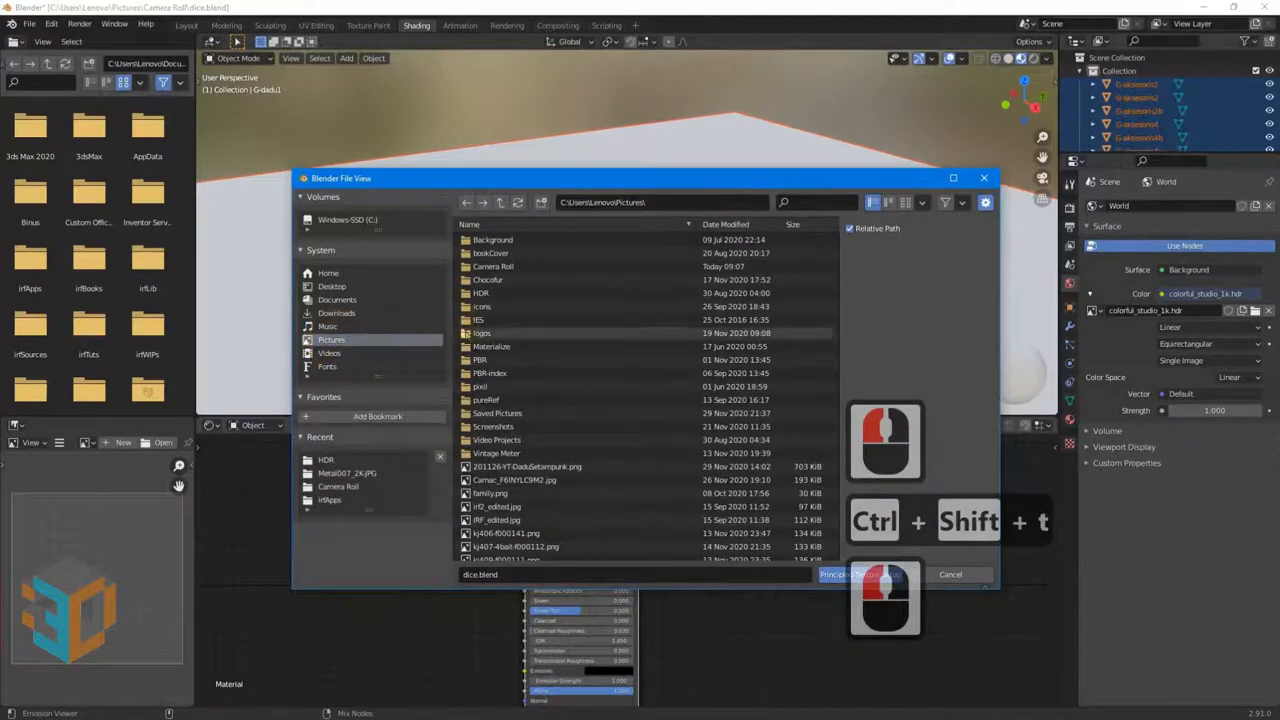
{"action": "double_click", "coordinate": [479, 360]}
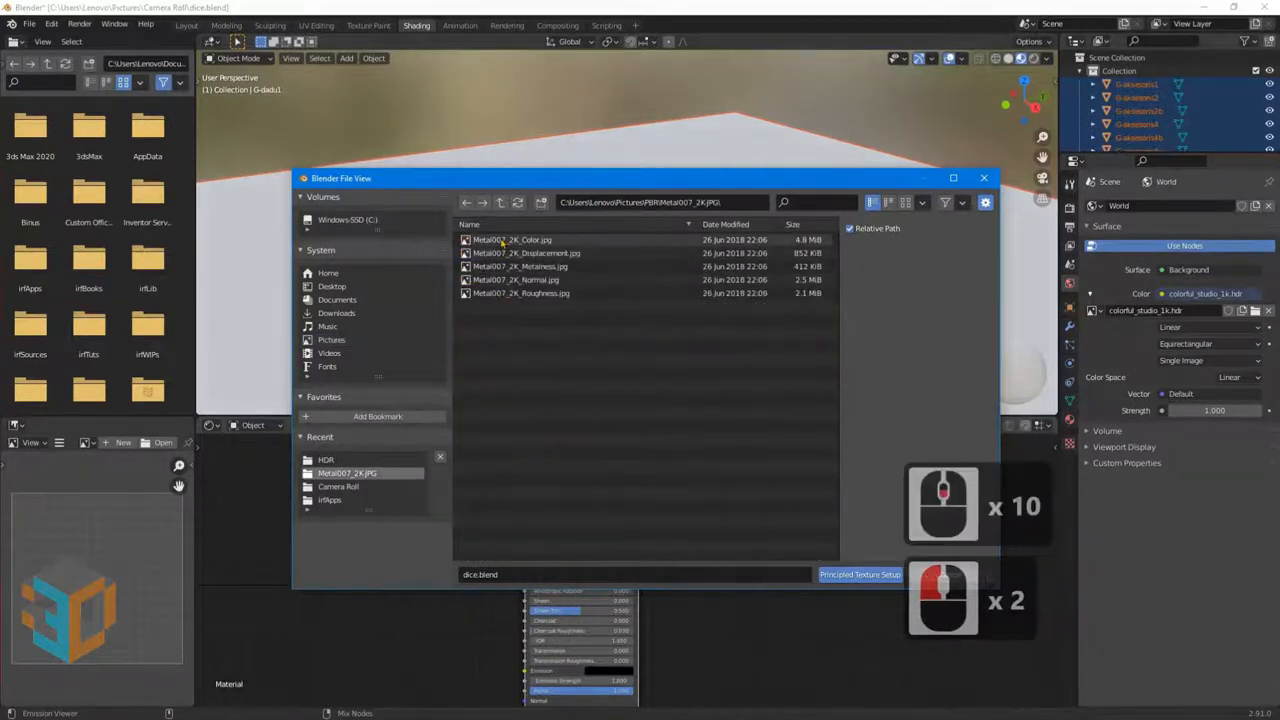
{"action": "left_click", "coordinate": [503, 241]}
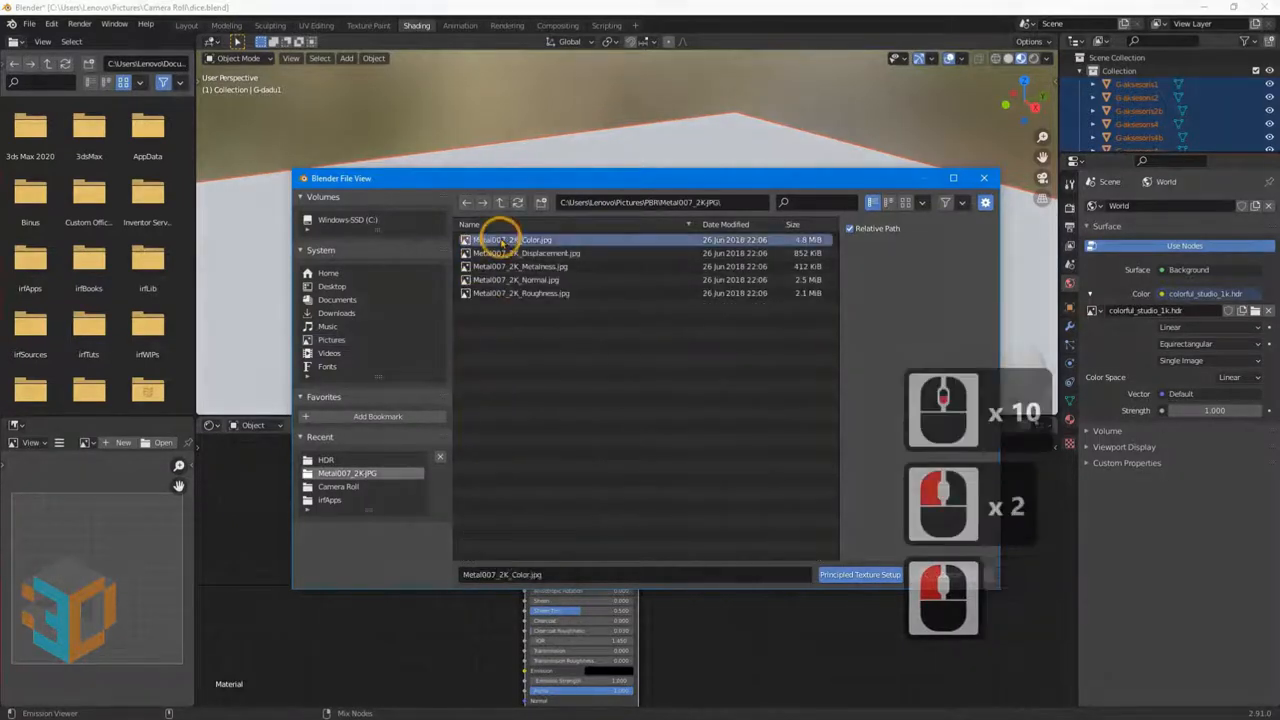
{"action": "left_click", "coordinate": [500, 294], "text": "shift"}
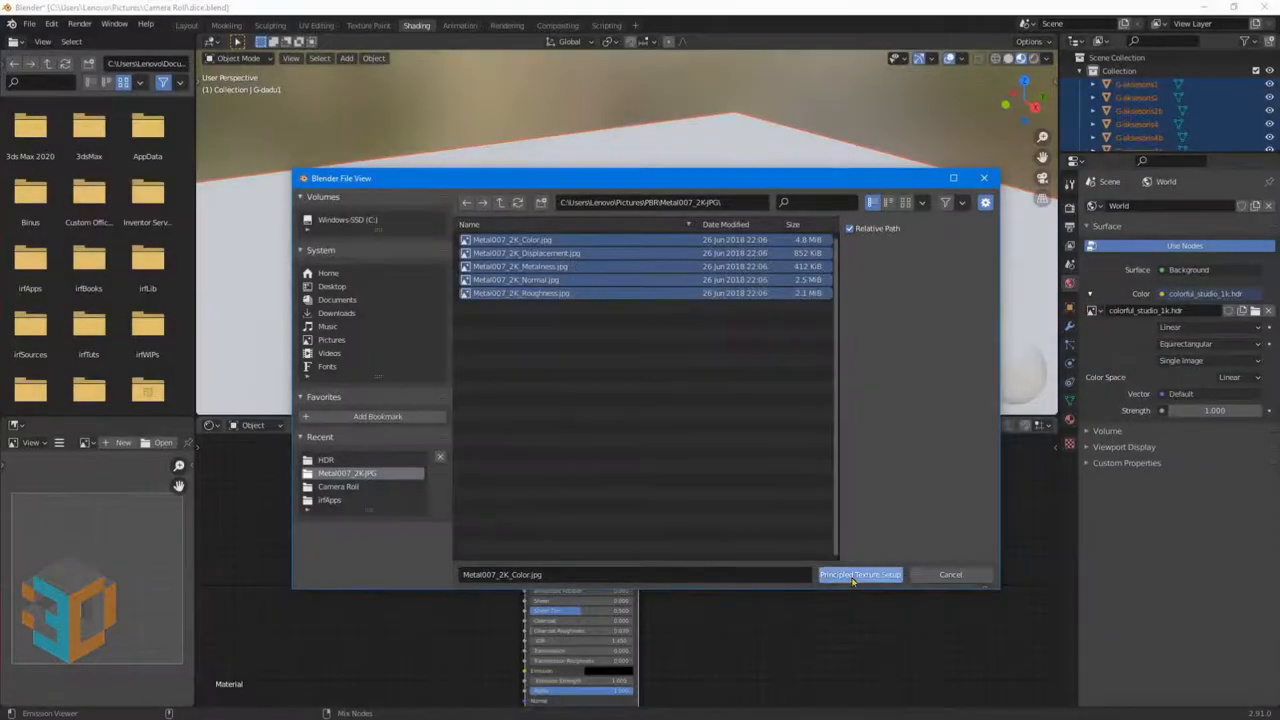
{"action": "left_click", "coordinate": [855, 575]}
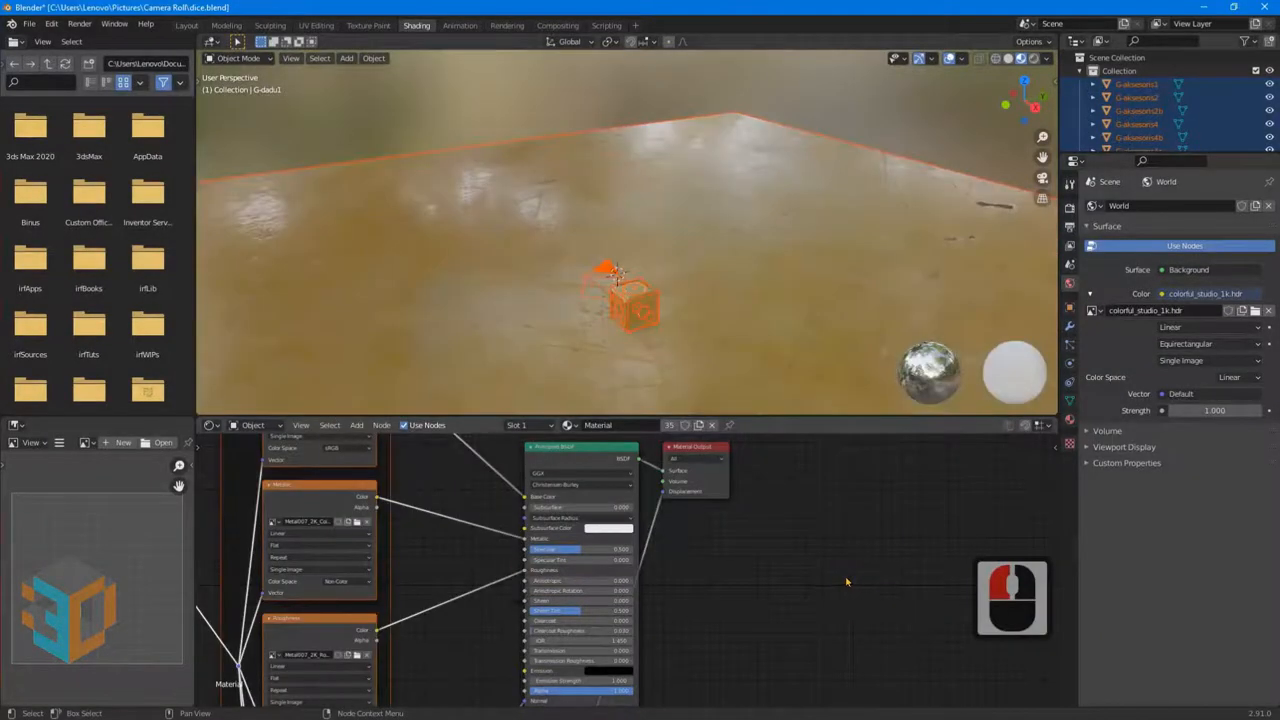
View the textured dice through the camera in Rendered shading and examine the metal surface up close
{"action": "left_click", "coordinate": [1042, 178]}
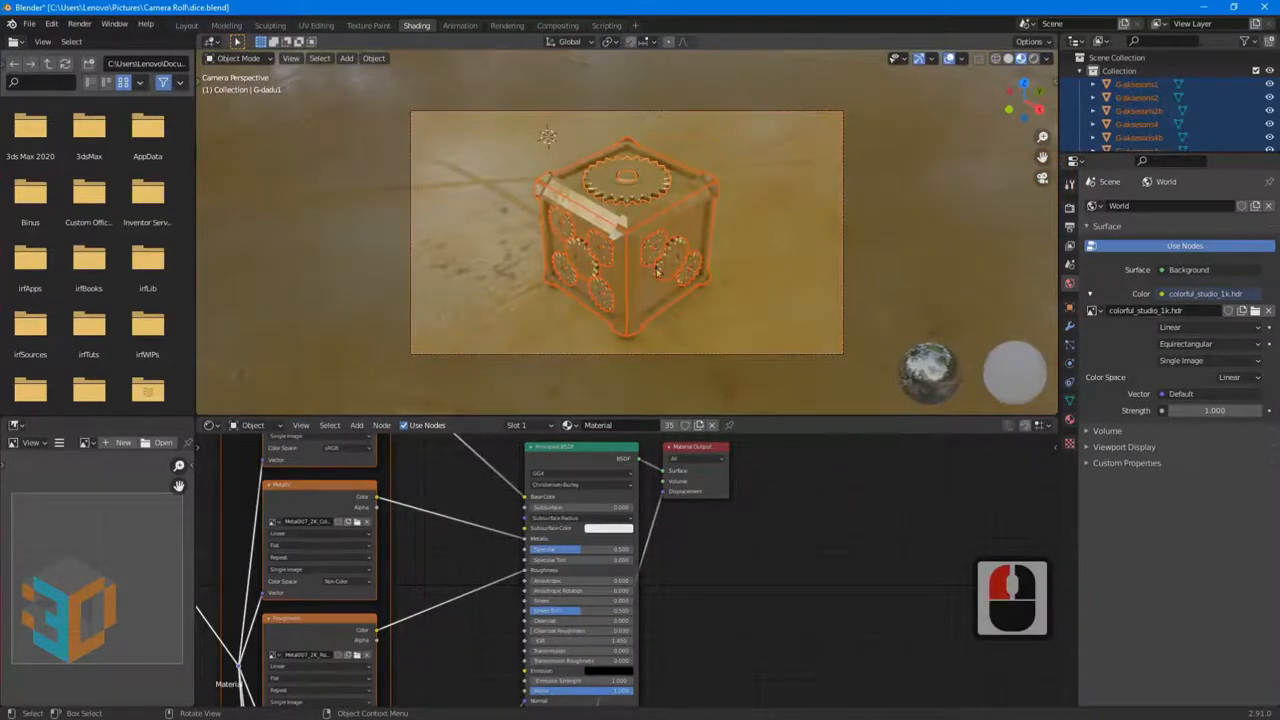
{"action": "left_click", "coordinate": [1034, 59]}
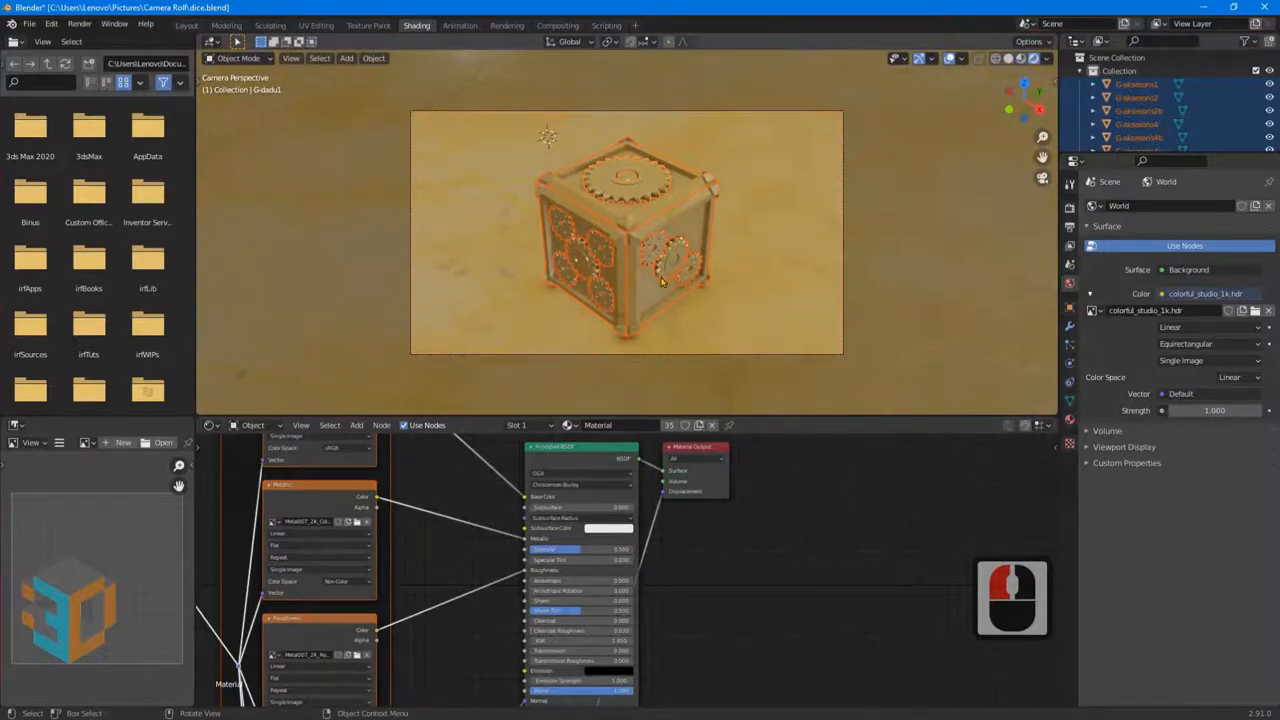
{"action": "scroll", "coordinate": [661, 283], "scroll_direction": "up", "scroll_amount": 5}
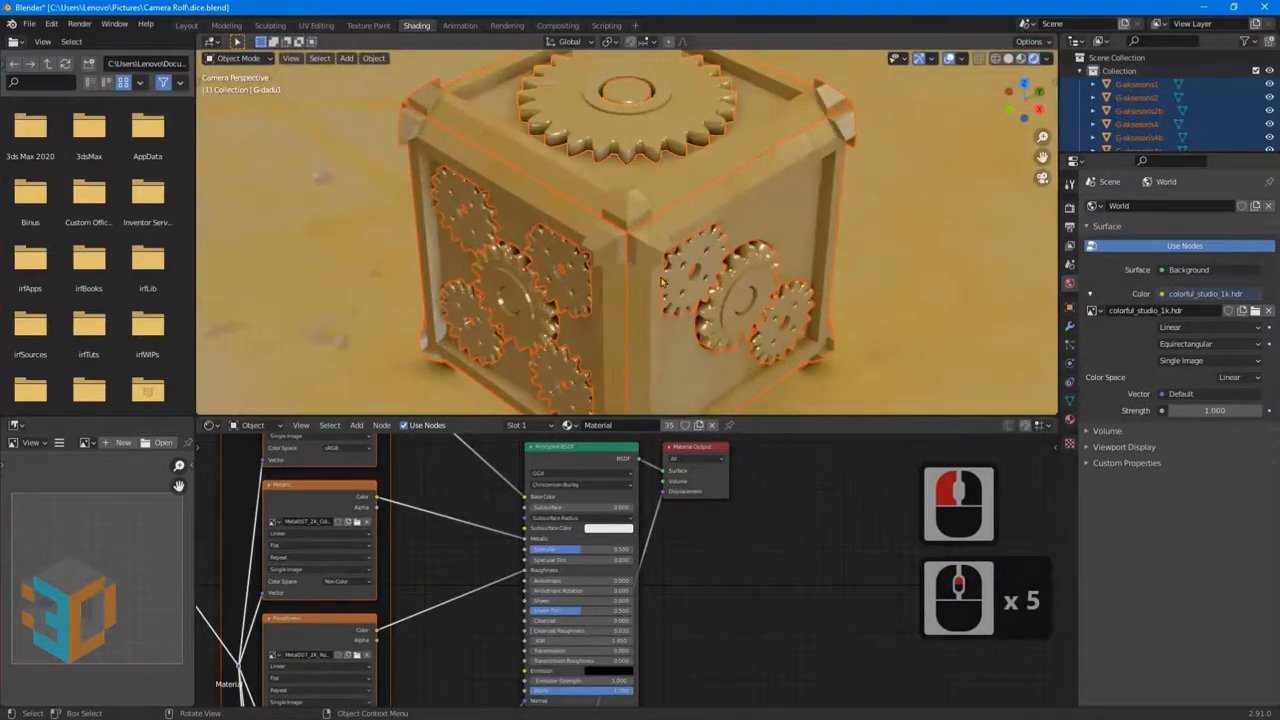
{"action": "scroll", "coordinate": [661, 283], "scroll_direction": "up", "scroll_amount": 3}
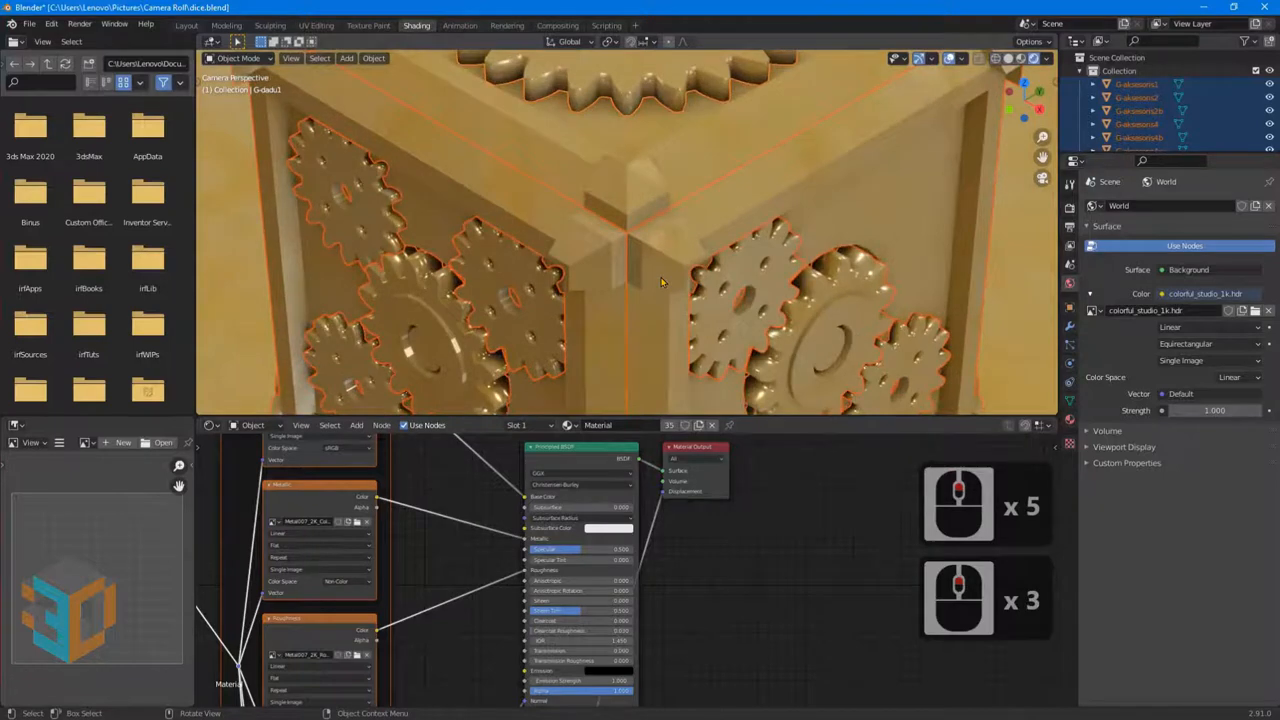
{"action": "scroll", "coordinate": [661, 283], "scroll_direction": "down", "scroll_amount": 6}
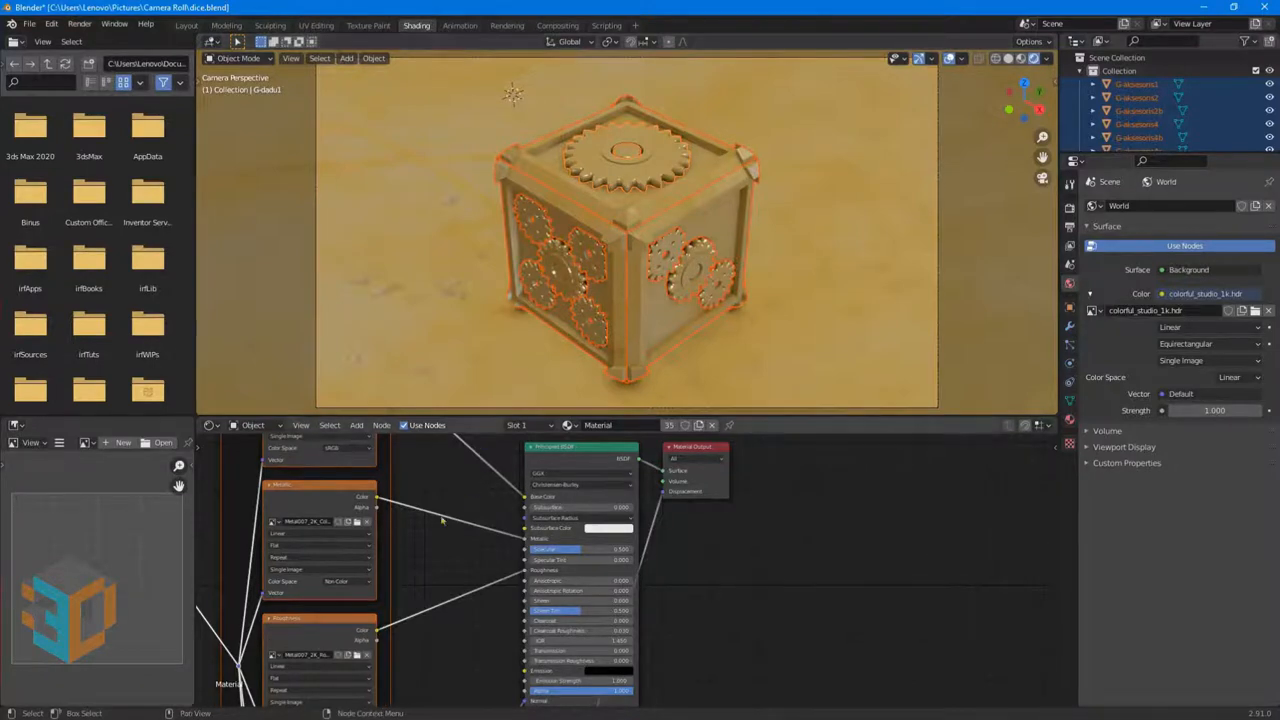
Increase the Strength of the Normal Map node in the metal material
{"action": "middle_click_drag", "start_coordinate": [419, 551], "coordinate": [562, 578]}
{"action": "scroll", "coordinate": [562, 578], "scroll_direction": "up", "scroll_amount": 5}
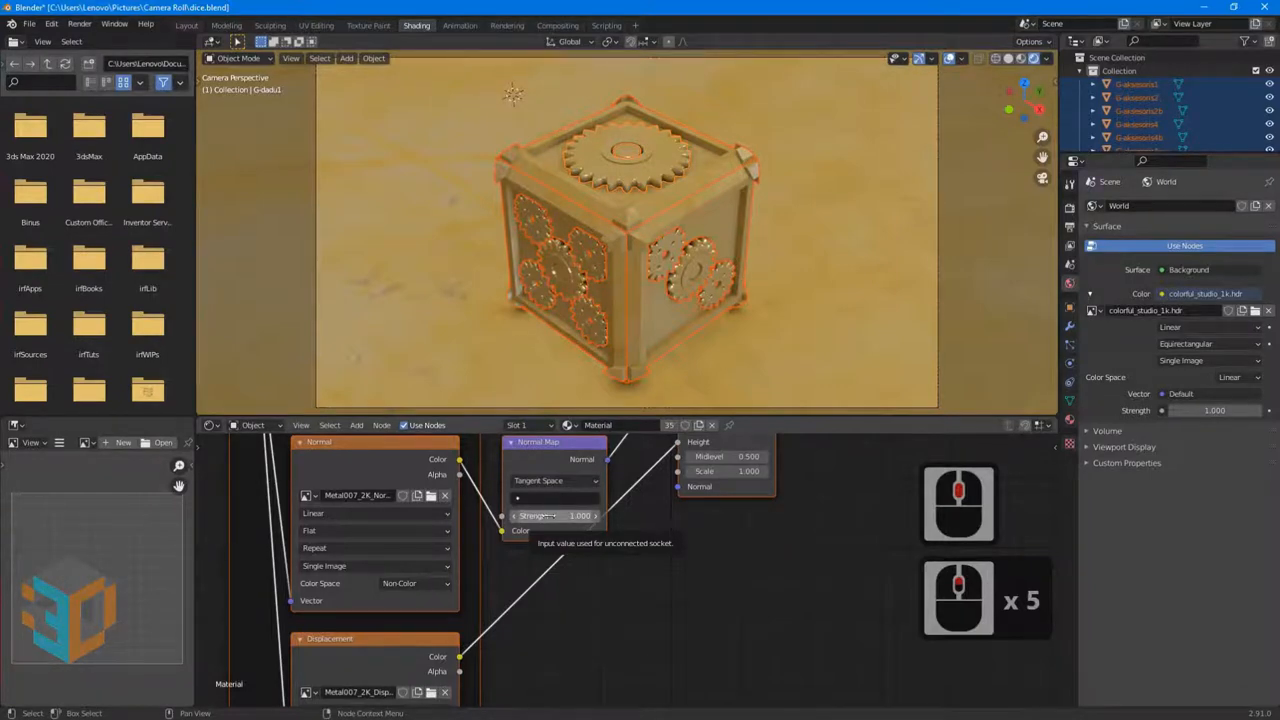
{"action": "mouse_move", "coordinate": [549, 516]}
{"action": "left_mouse_down"}
{"action": "mouse_move", "coordinate": [563, 516]}
{"action": "mouse_move", "coordinate": [552, 516]}
{"action": "left_mouse_up"}
Set the Mapping node's Scale to 10 on X, Y and Z in the metal material
{"action": "middle_click_drag", "start_coordinate": [634, 557], "coordinate": [289, 651]}
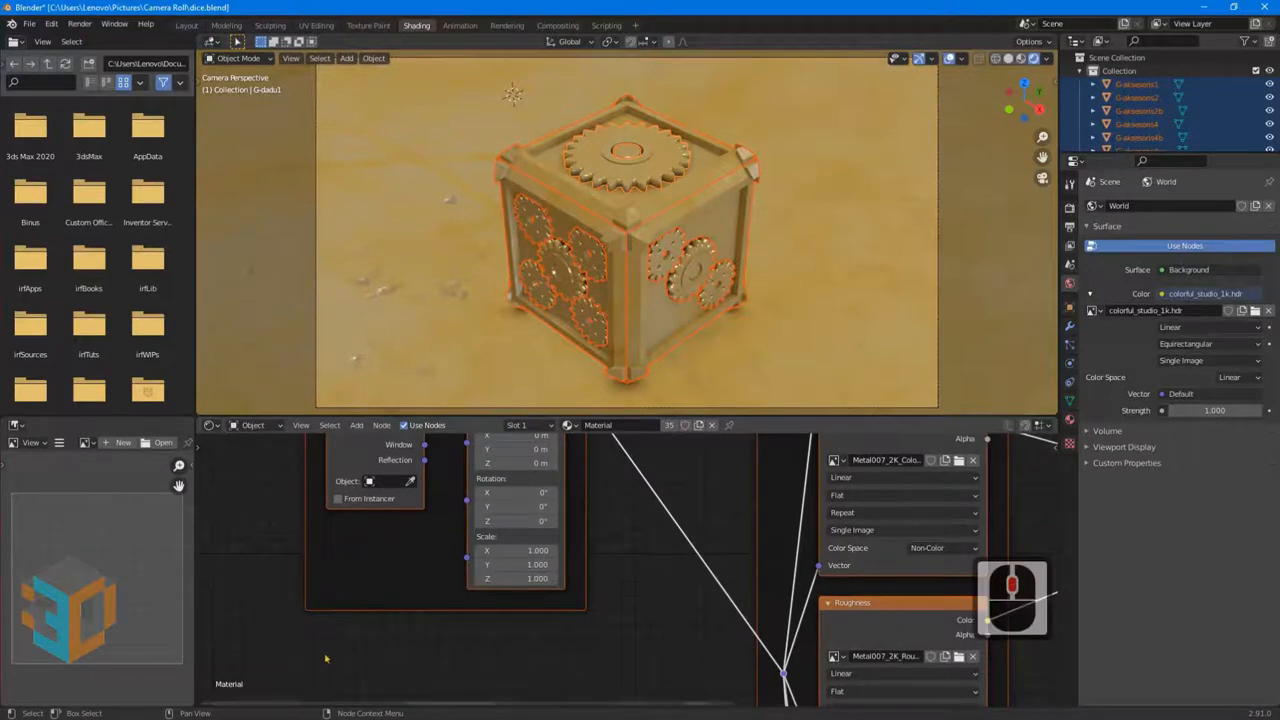
{"action": "left_click_drag", "start_coordinate": [514, 551], "coordinate": [527, 600]}
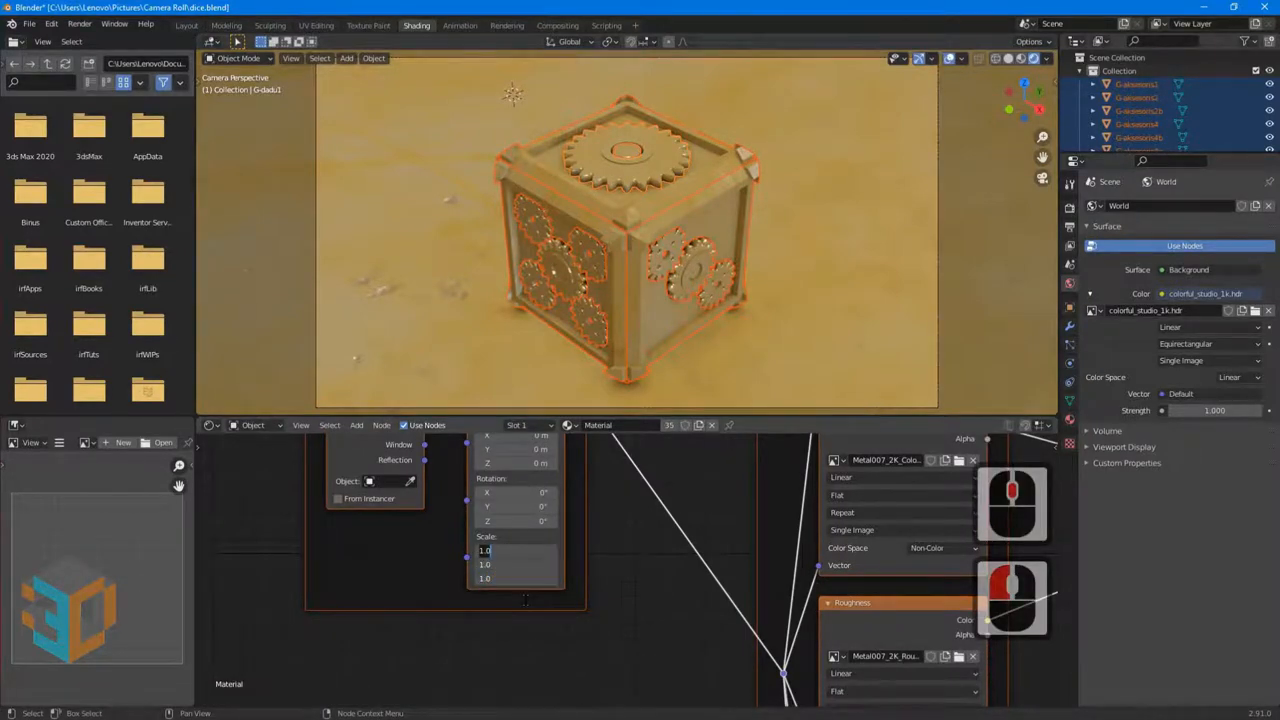
{"action": "type", "text": "10"}
{"action": "key", "text": "Return"}
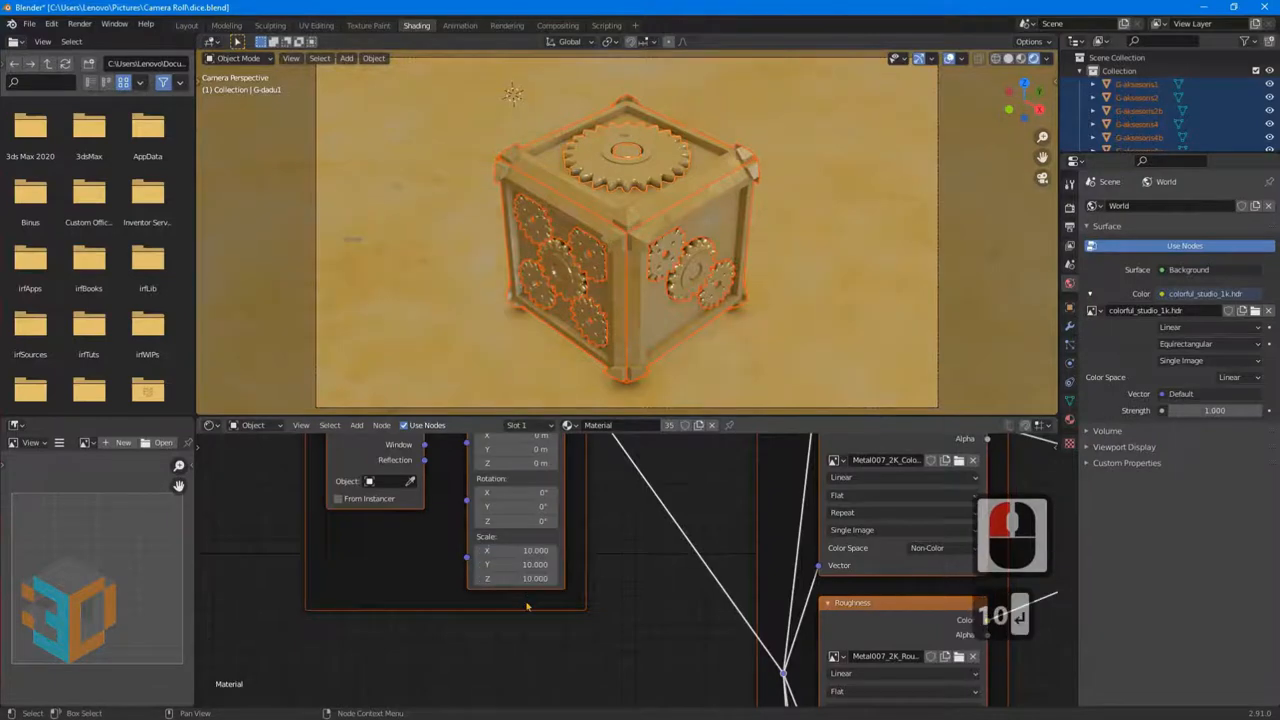
Return to the Layout workspace and apply Shade Flat to all selected dice objects
{"action": "left_click", "coordinate": [187, 25]}
{"action": "scroll", "coordinate": [505, 398], "scroll_direction": "up", "scroll_amount": 5}
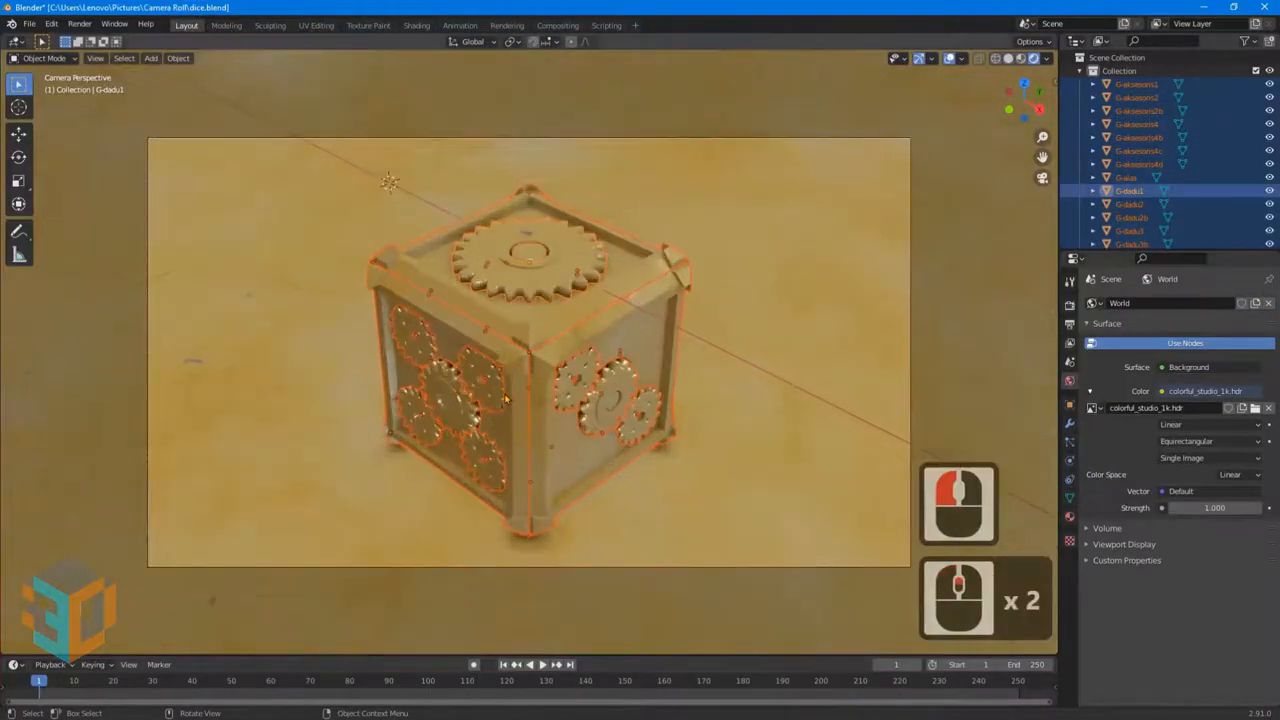
{"action": "scroll", "coordinate": [505, 398], "scroll_direction": "down", "scroll_amount": 1}
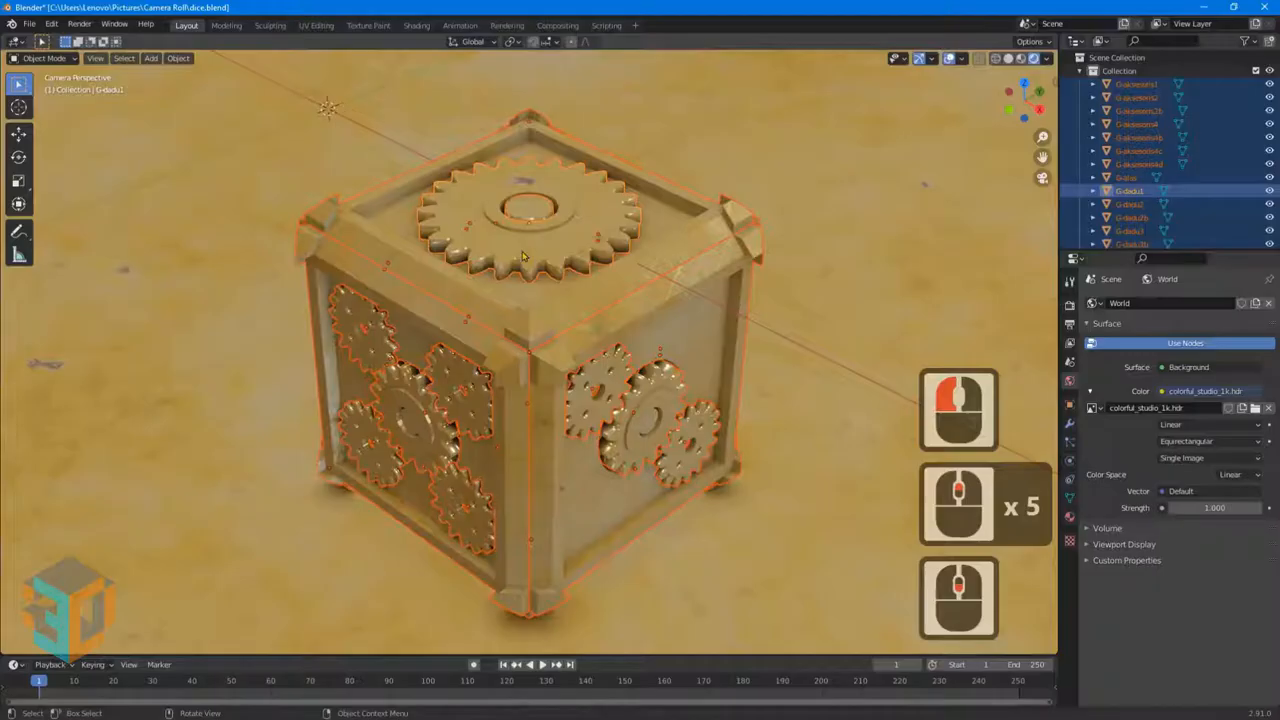
{"action": "right_click", "coordinate": [522, 256]}
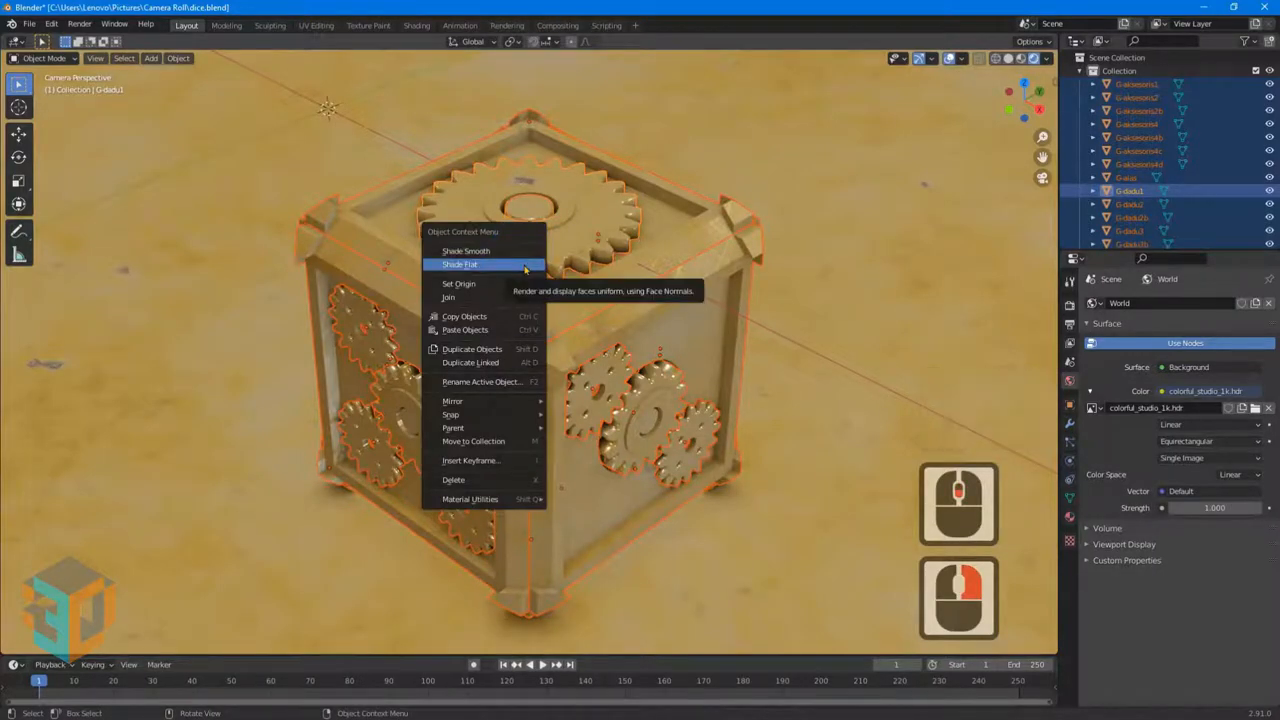
{"action": "left_click", "coordinate": [524, 265]}
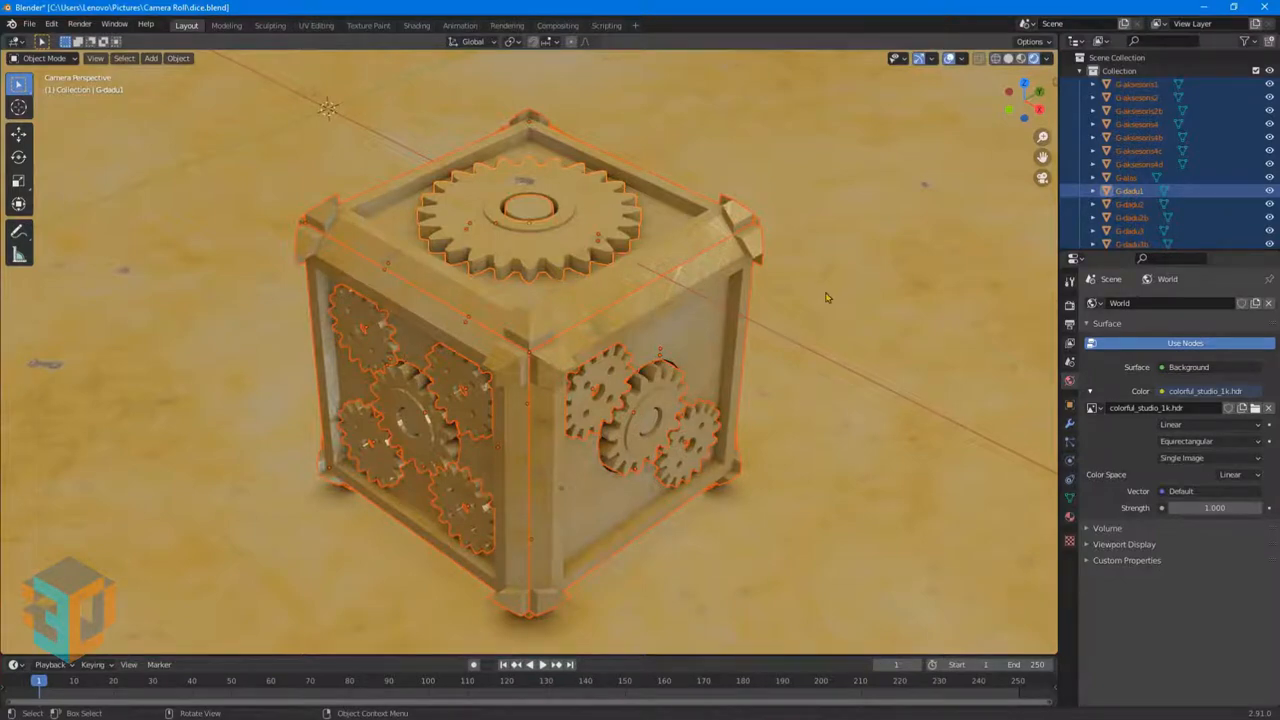
Select the G-alas ground object, unlink its shared material in the Shading workspace and create a new material for it
{"action": "left_click", "coordinate": [1127, 178]}
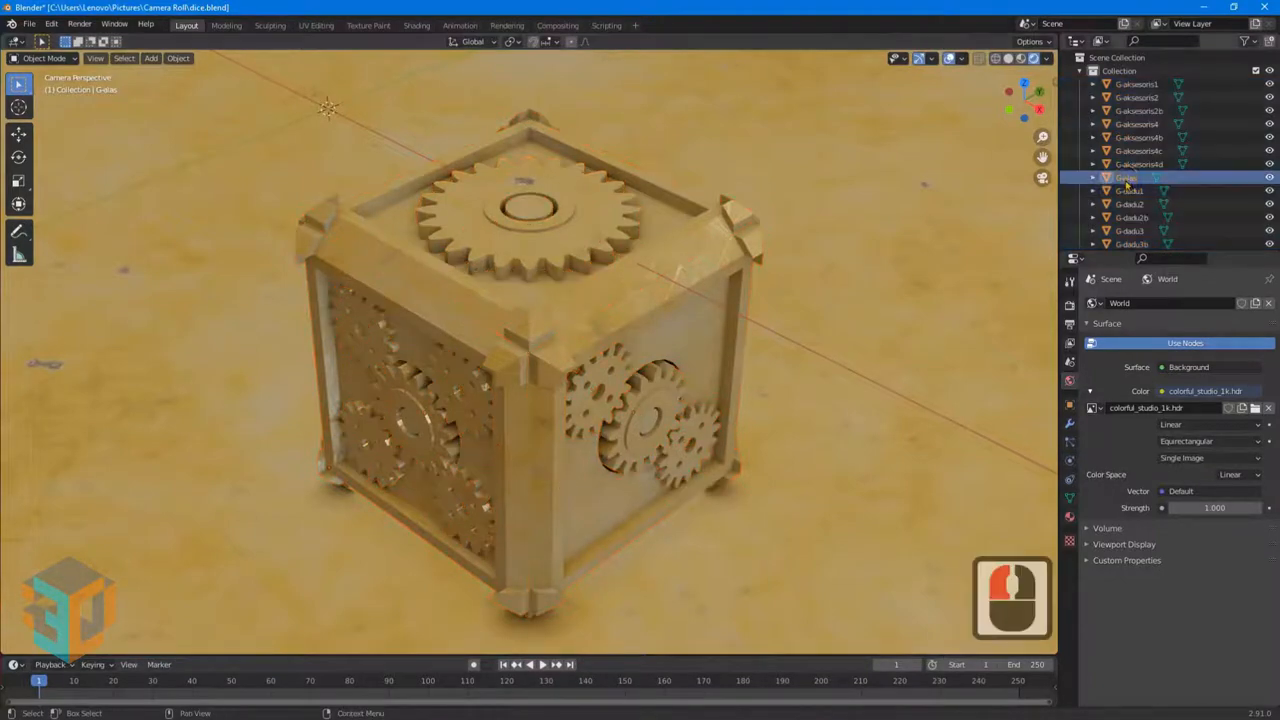
{"action": "left_click", "coordinate": [1127, 178]}
{"action": "left_click", "coordinate": [416, 25]}
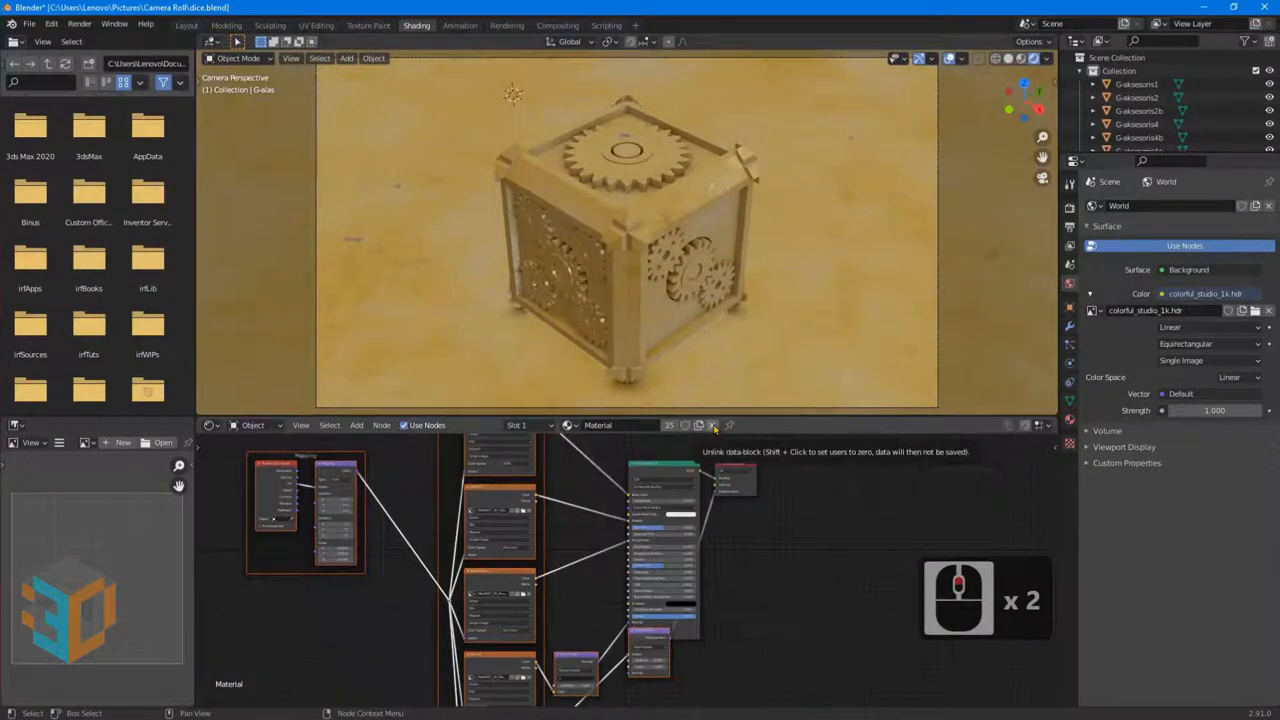
{"action": "left_click", "coordinate": [713, 426]}
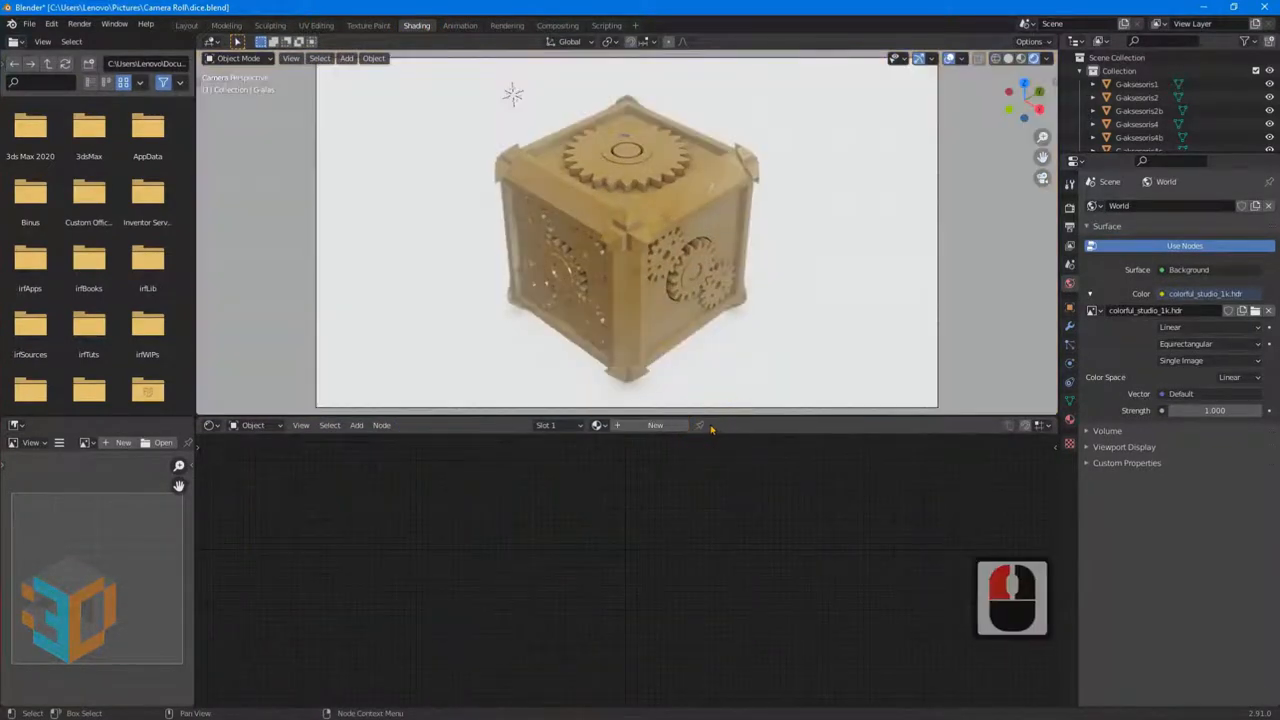
{"action": "left_click", "coordinate": [655, 426]}
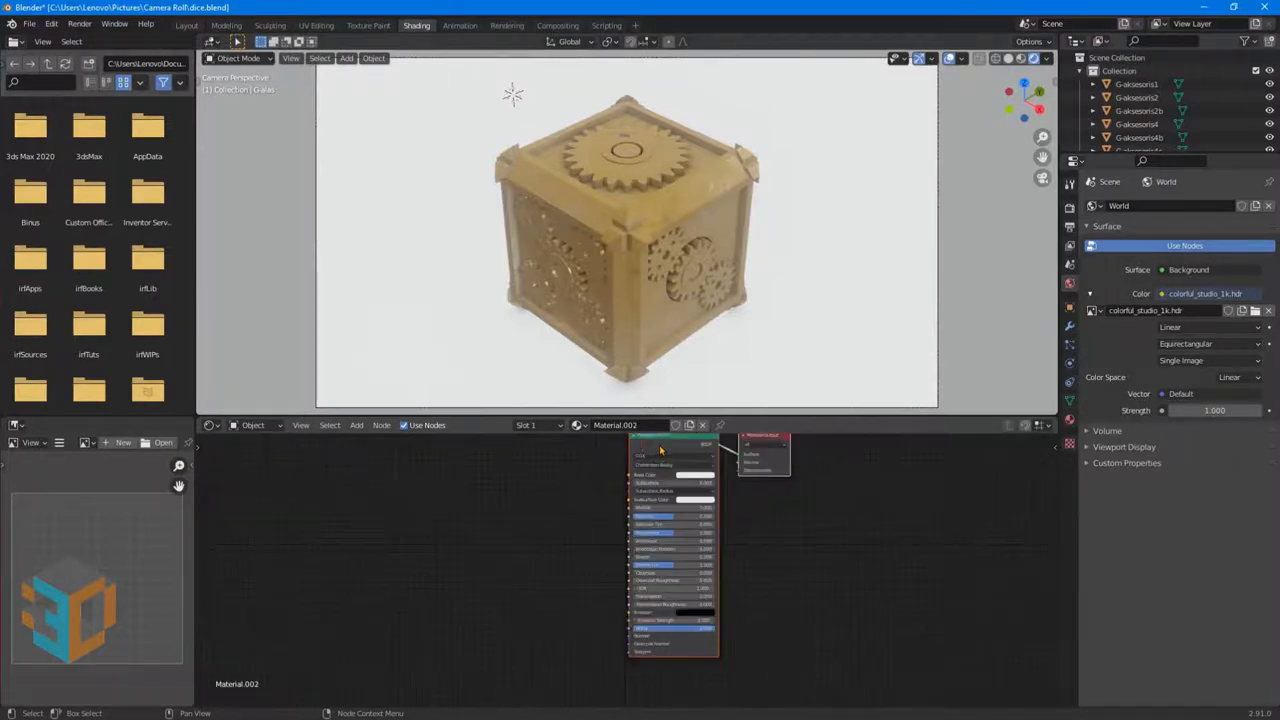
Apply the Leather023_2K Color, Displacement, Normal and Roughness maps to the new material's Principled BSDF with Principled Texture Setup
{"action": "left_click", "coordinate": [660, 448]}
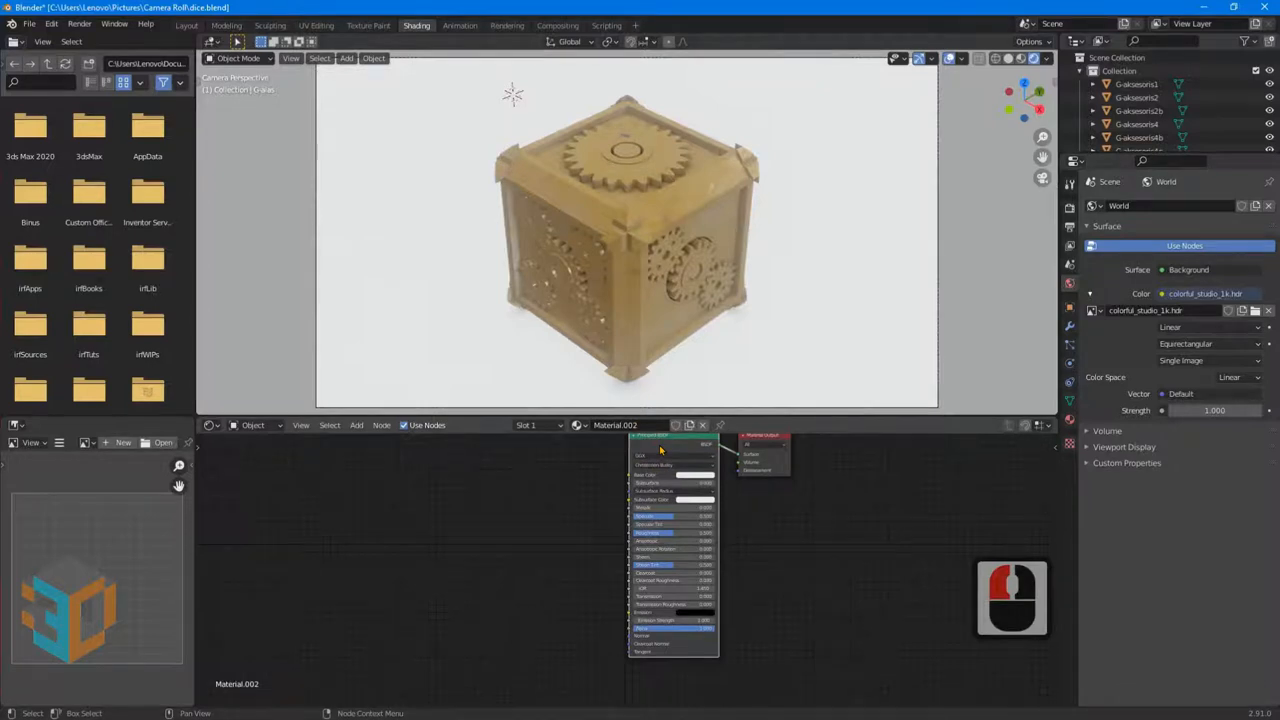
{"action": "key", "text": "ctrl+shift+t"}
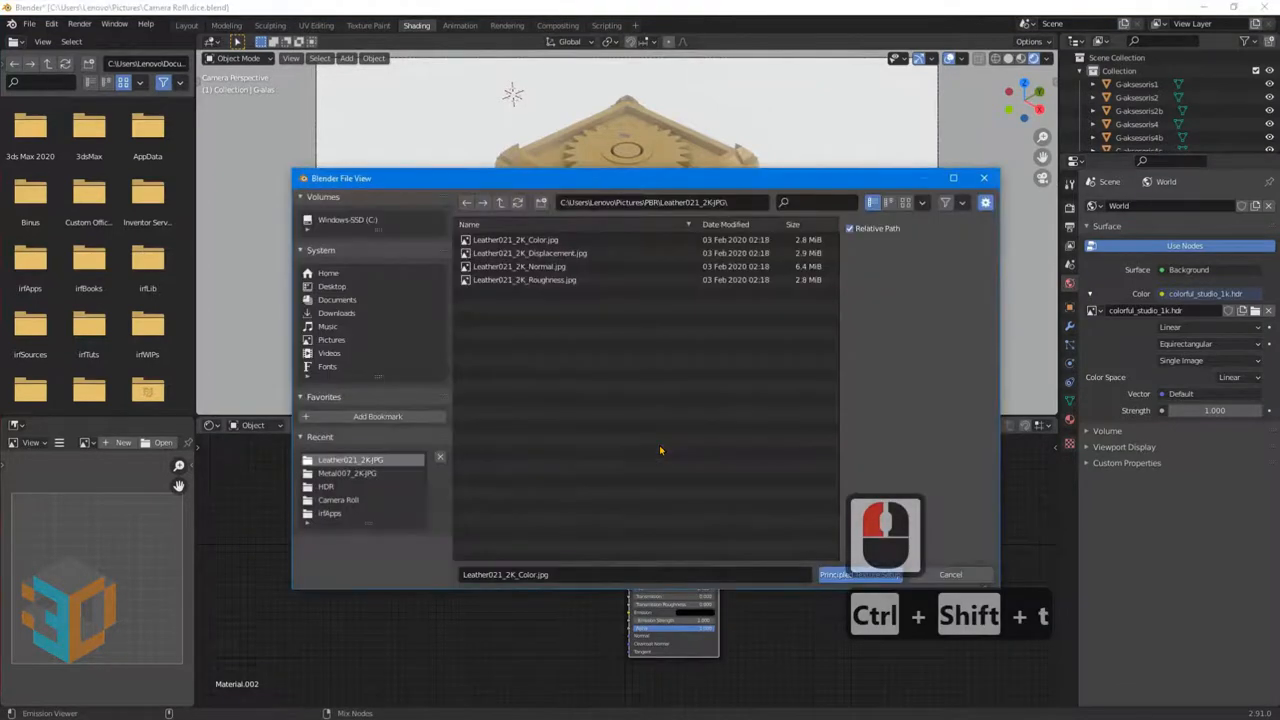
{"action": "left_click", "coordinate": [500, 203]}
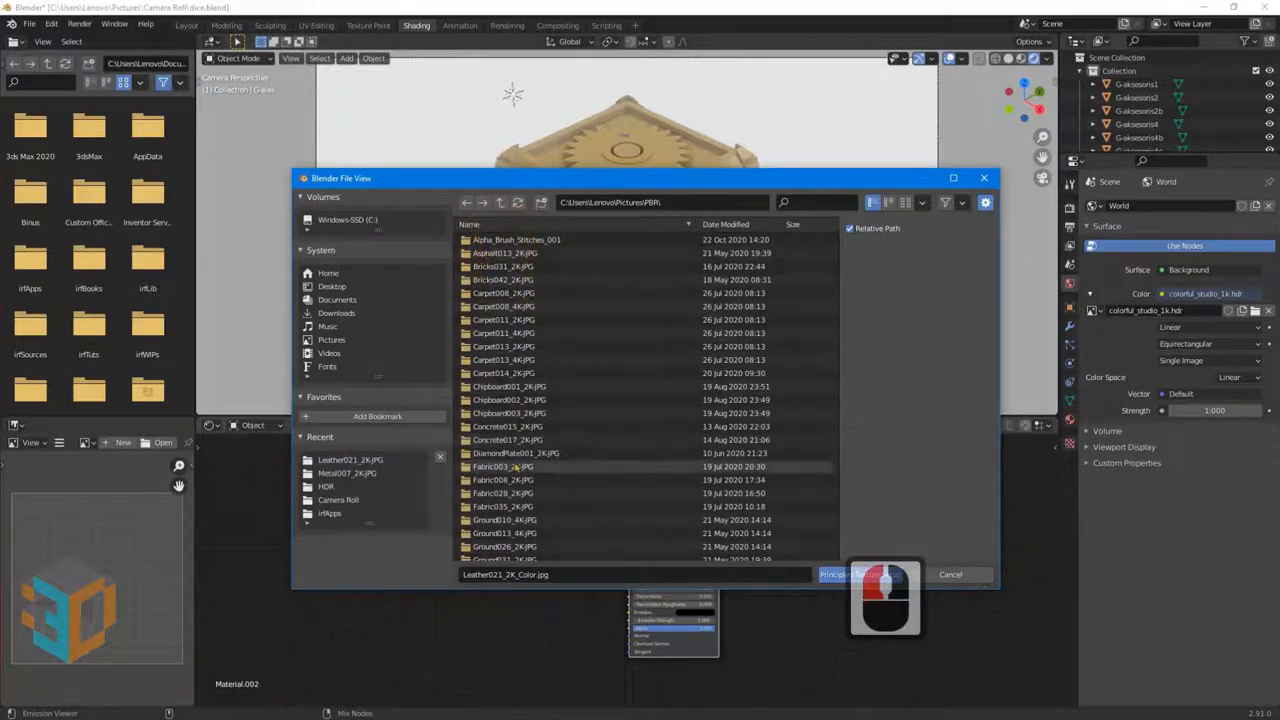
{"action": "scroll", "coordinate": [515, 467], "scroll_direction": "down", "scroll_amount": 3}
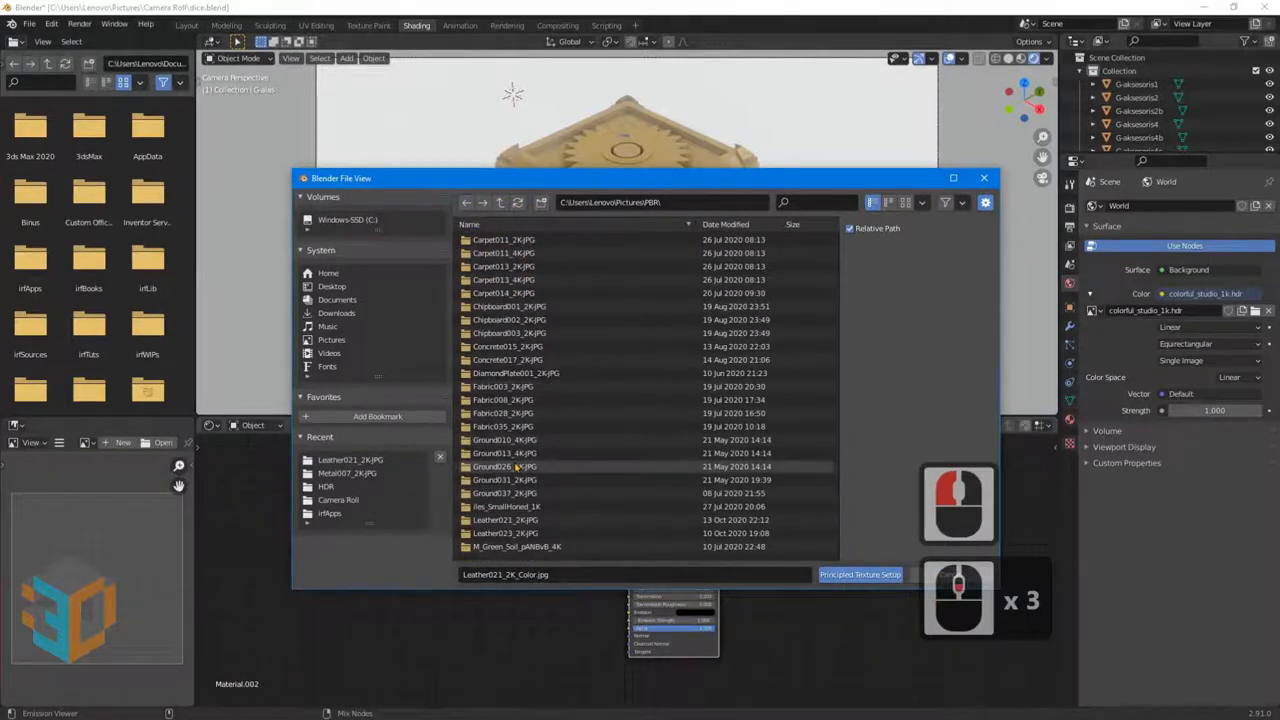
{"action": "double_click", "coordinate": [519, 536]}
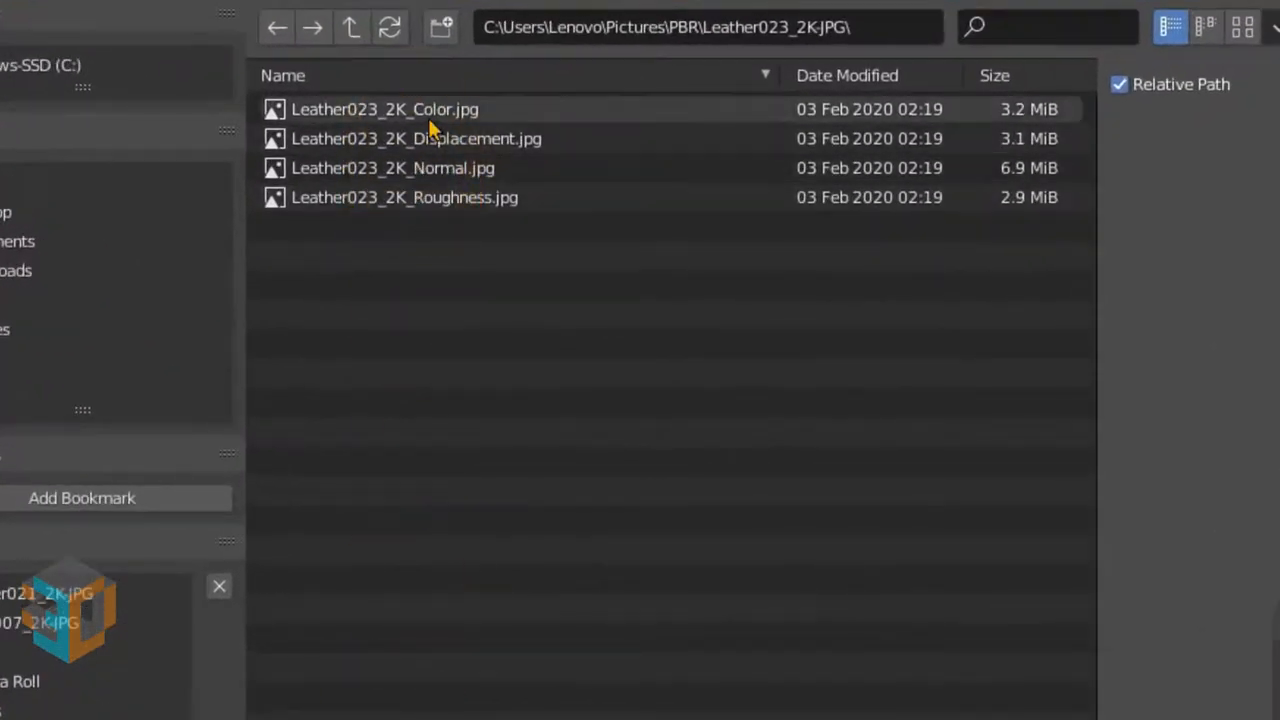
{"action": "left_click", "coordinate": [535, 240]}
{"action": "left_click", "coordinate": [430, 199], "text": "shift"}
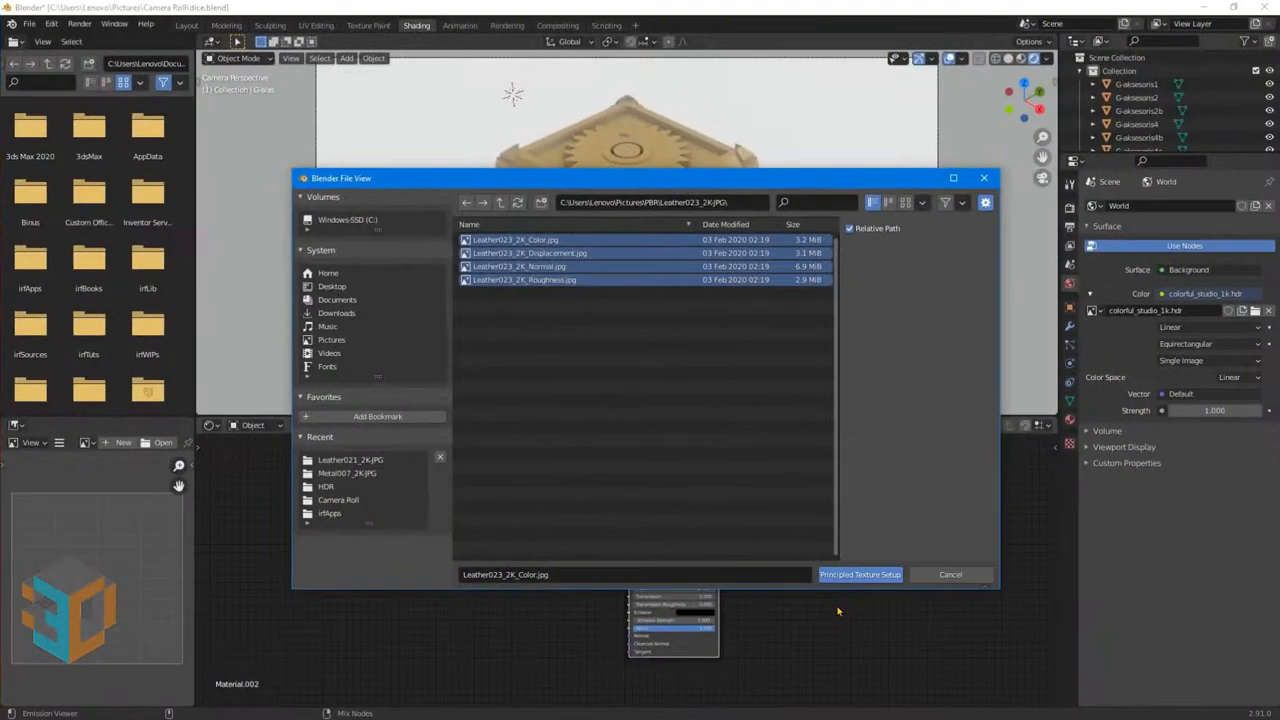
{"action": "left_click", "coordinate": [845, 575]}
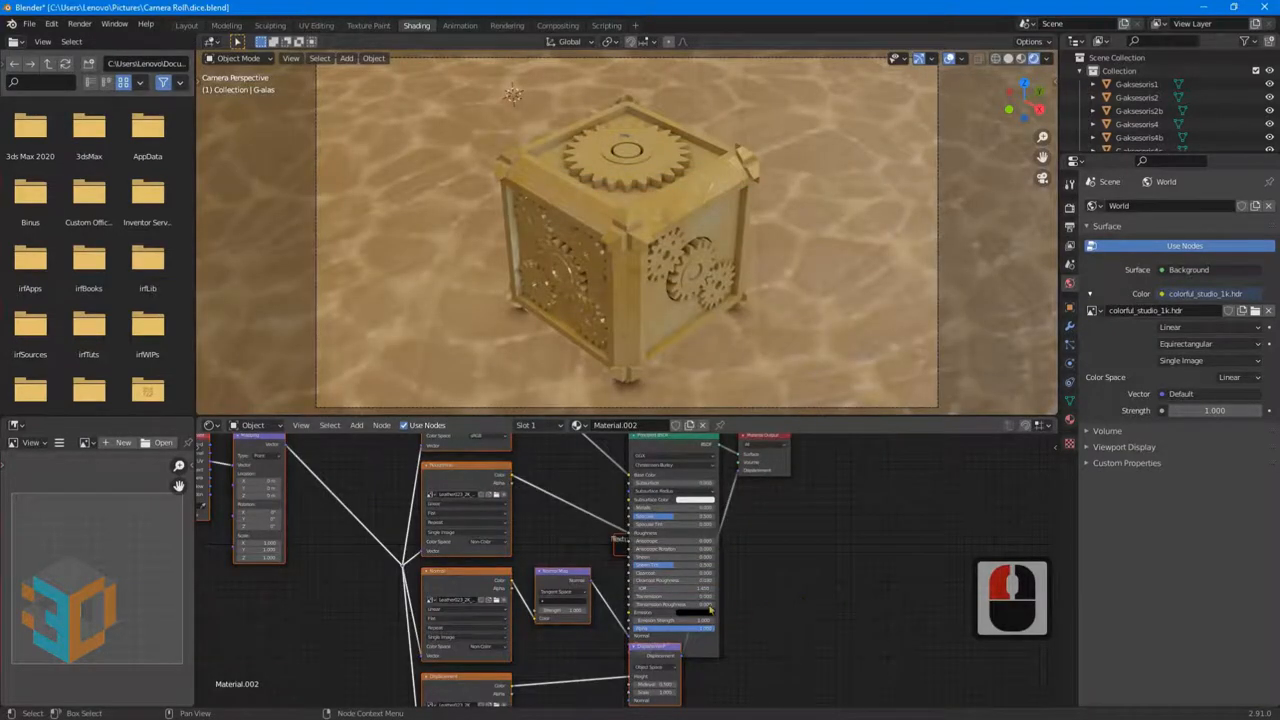
Set the Strength of the leather material's Normal Map node to 2.4
{"action": "scroll", "coordinate": [561, 663], "scroll_direction": "up", "scroll_amount": 6}
{"action": "scroll", "coordinate": [561, 663], "scroll_direction": "up", "scroll_amount": 2}
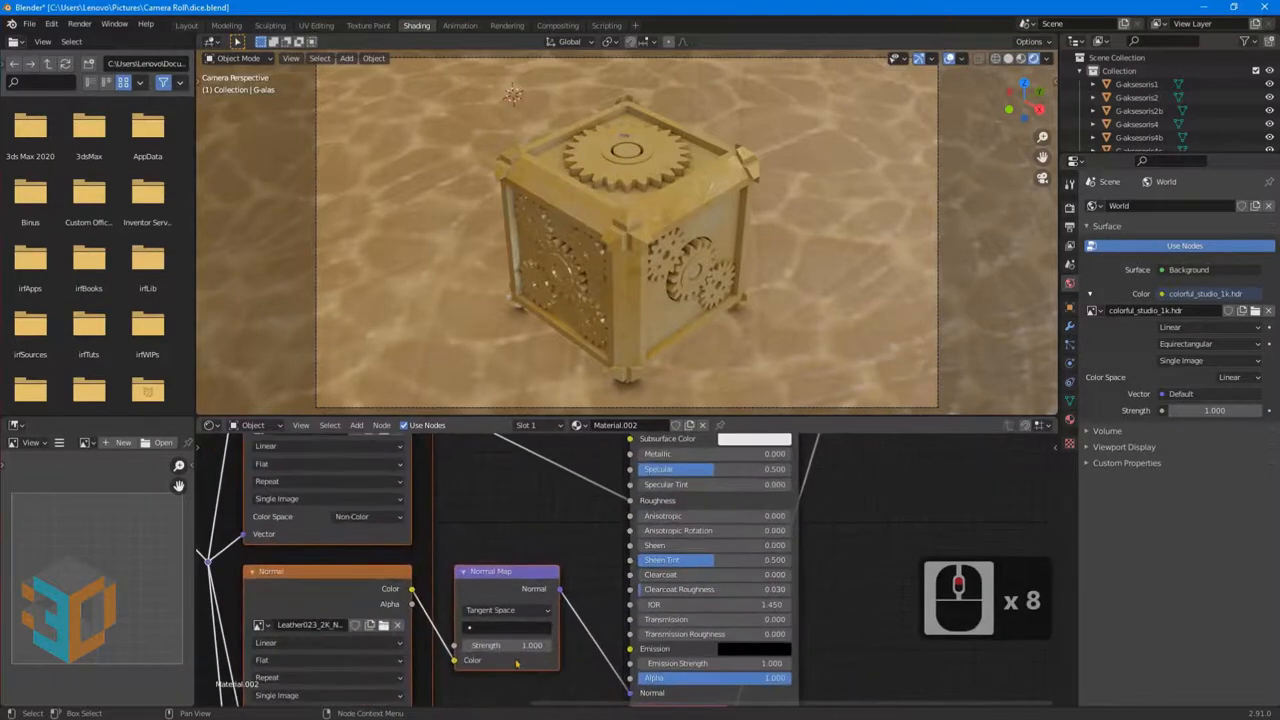
{"action": "left_click_drag", "start_coordinate": [498, 647], "coordinate": [540, 647]}
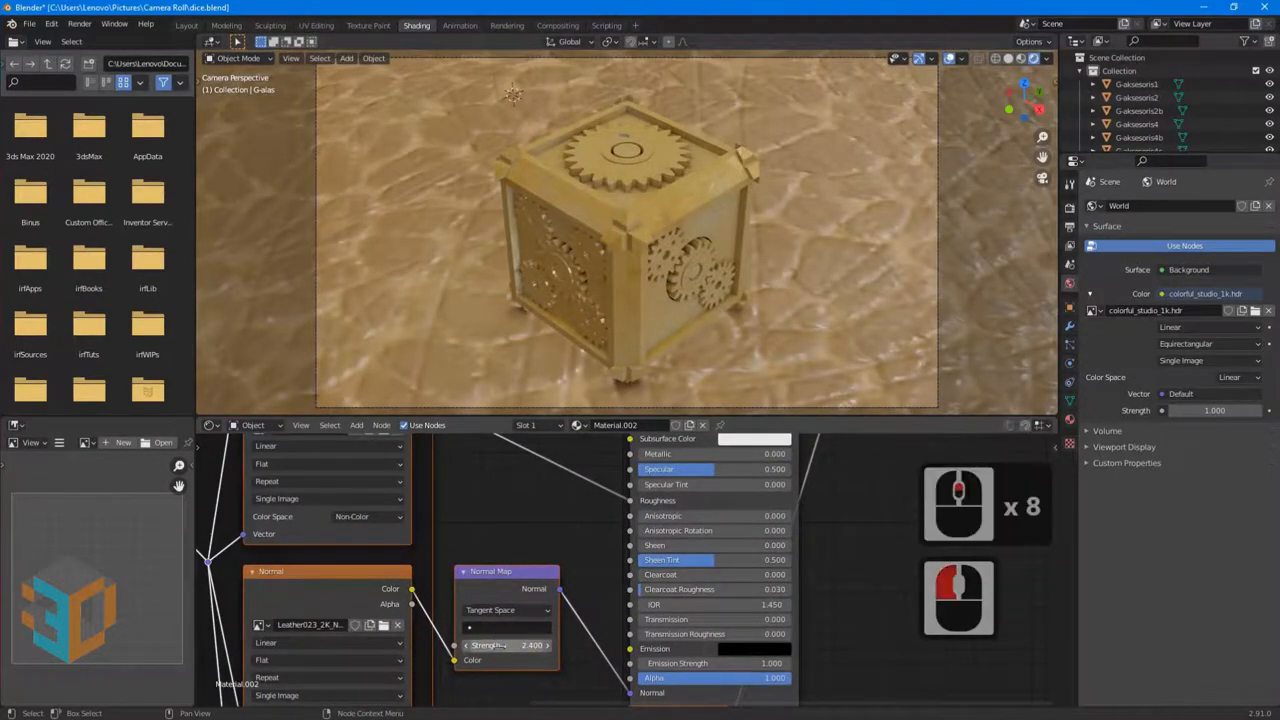
Set the Mapping node's Scale to 5 on X, Y and Z in the leather material
{"action": "middle_click_drag", "start_coordinate": [503, 500], "coordinate": [1075, 541]}
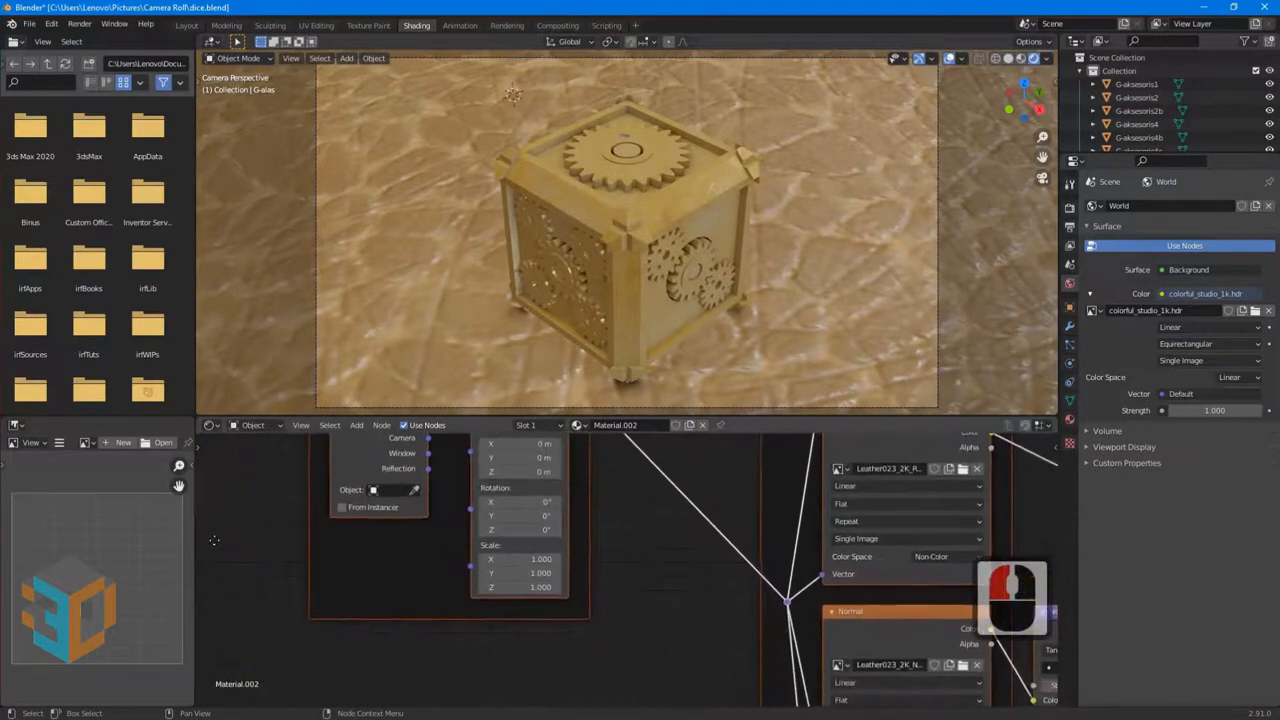
{"action": "left_click", "coordinate": [513, 557]}
{"action": "left_click_drag", "start_coordinate": [514, 555], "coordinate": [529, 593]}
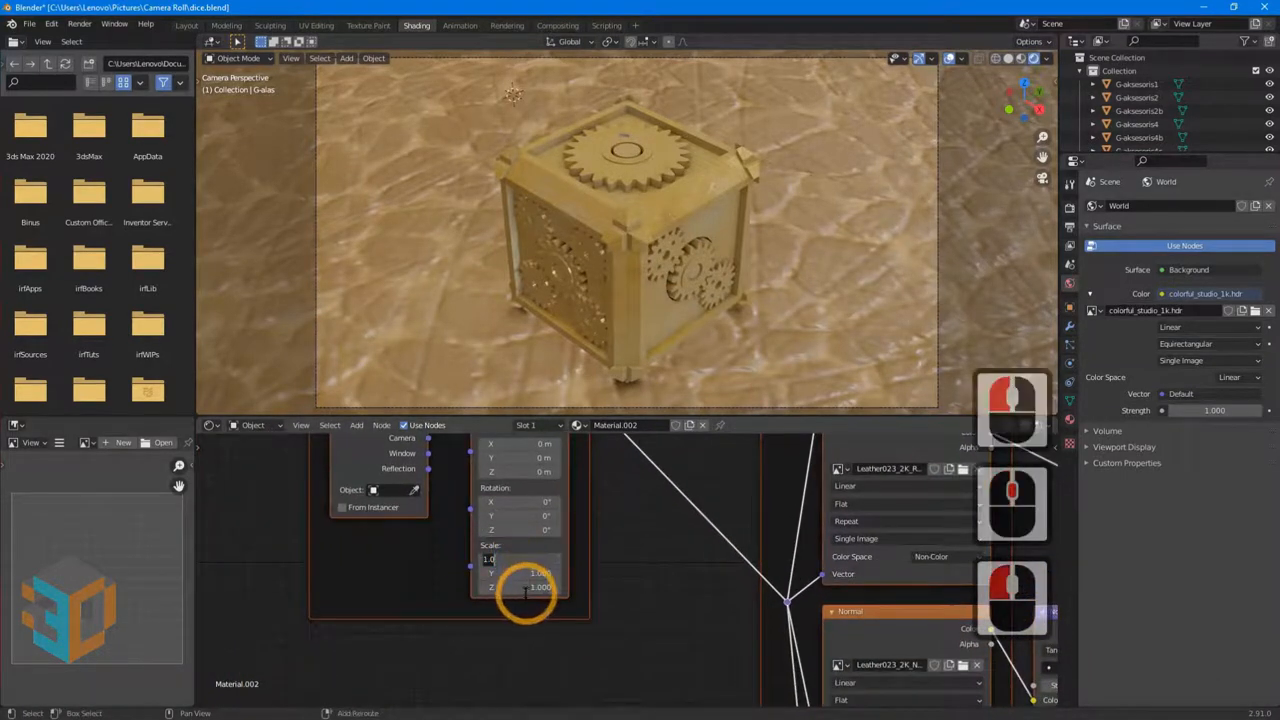
{"action": "key", "text": "Escape"}
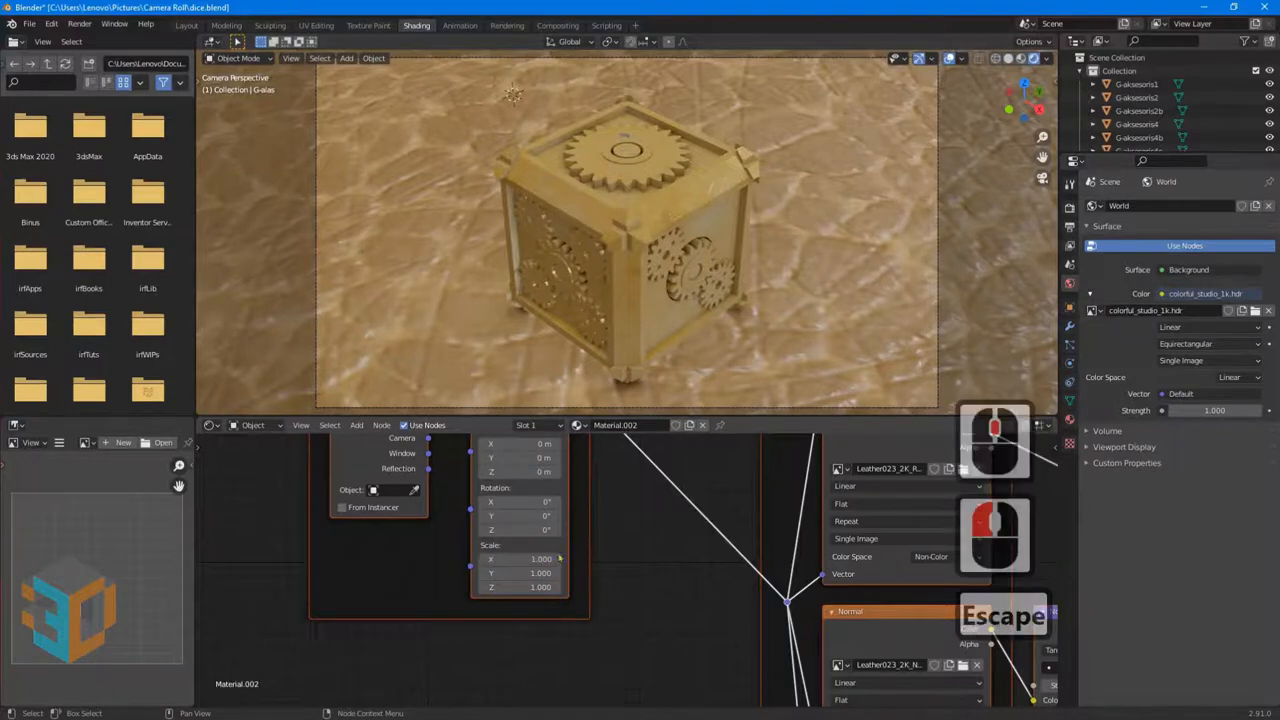
{"action": "left_click_drag", "start_coordinate": [526, 558], "coordinate": [526, 587]}
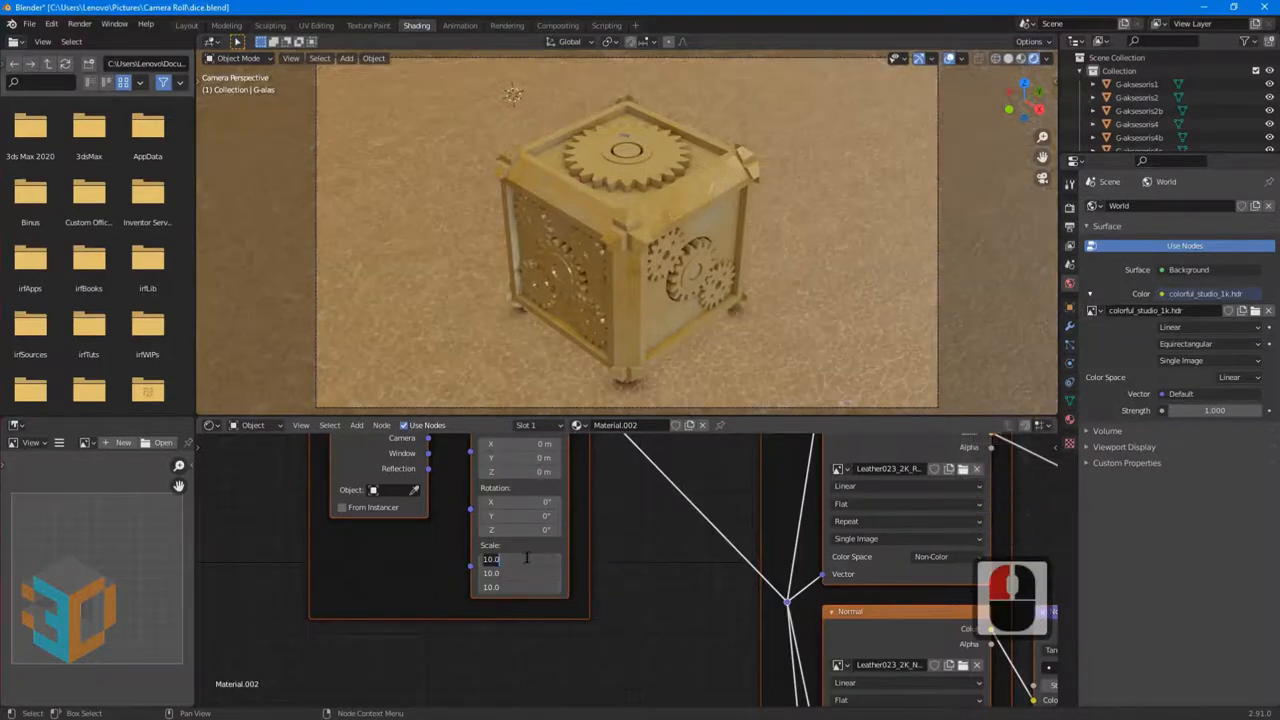
{"action": "type", "text": "5"}
{"action": "key", "text": "Return"}
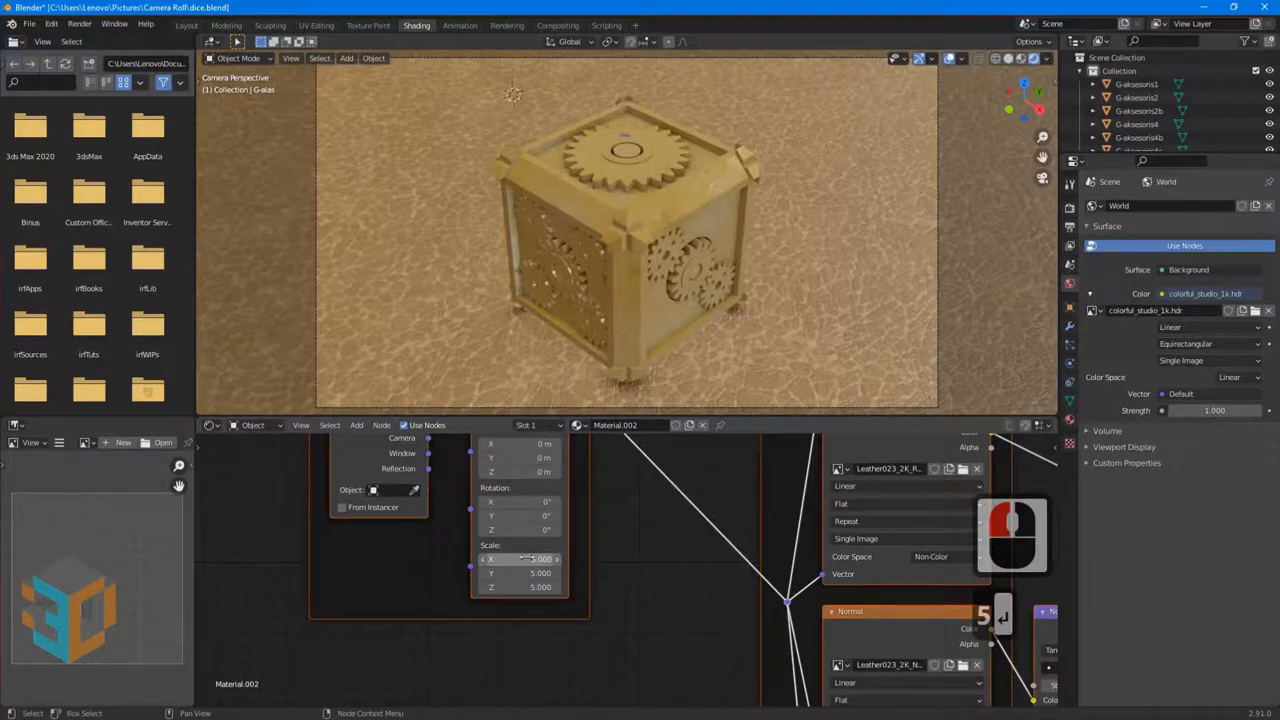
Return to the Layout workspace and set the Ambient Occlusion Distance to 0.28 m in the render settings
{"action": "left_click", "coordinate": [186, 26]}
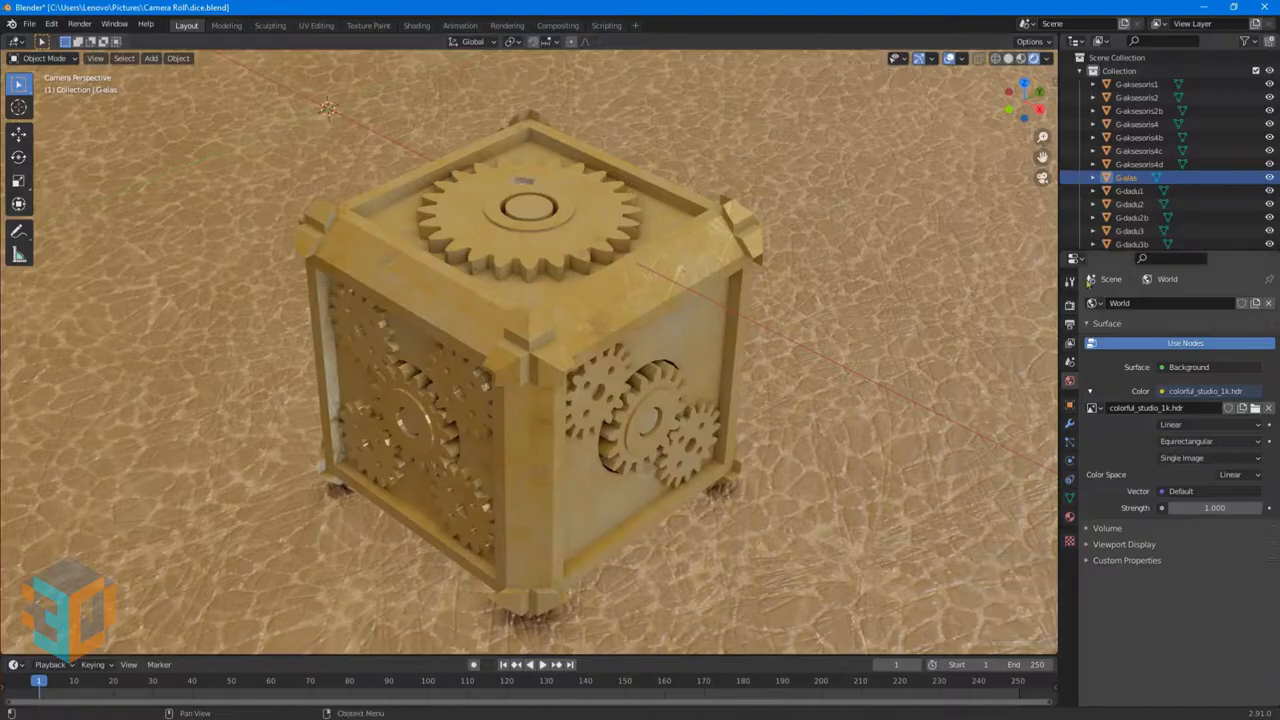
{"action": "left_click", "coordinate": [1070, 307]}
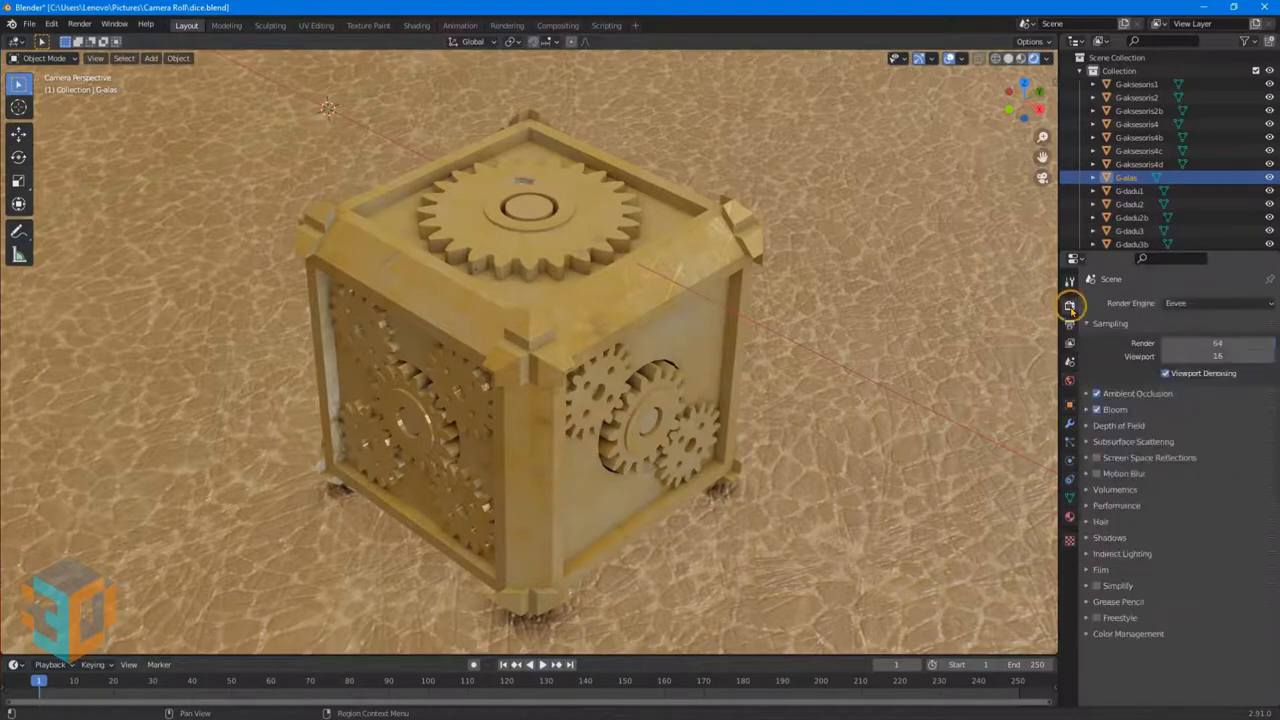
{"action": "left_click", "coordinate": [1087, 393]}
{"action": "mouse_move", "coordinate": [1210, 415]}
{"action": "left_mouse_down"}
{"action": "mouse_move", "coordinate": [1230, 415]}
{"action": "mouse_move", "coordinate": [1196, 413]}
{"action": "mouse_move", "coordinate": [1213, 413]}
{"action": "left_mouse_up"}
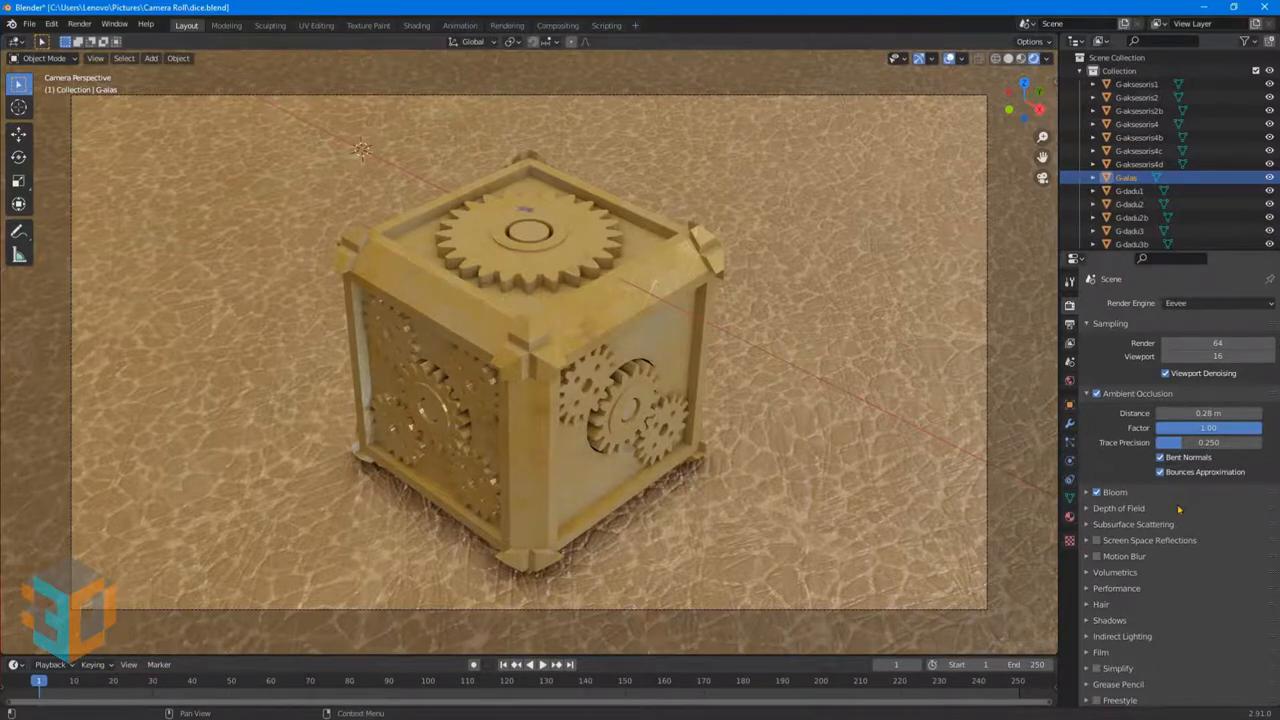
Set the Color Management Look to Medium High Contrast and the Exposure to 0.173
{"action": "scroll", "coordinate": [1179, 510], "scroll_direction": "down", "scroll_amount": 6}
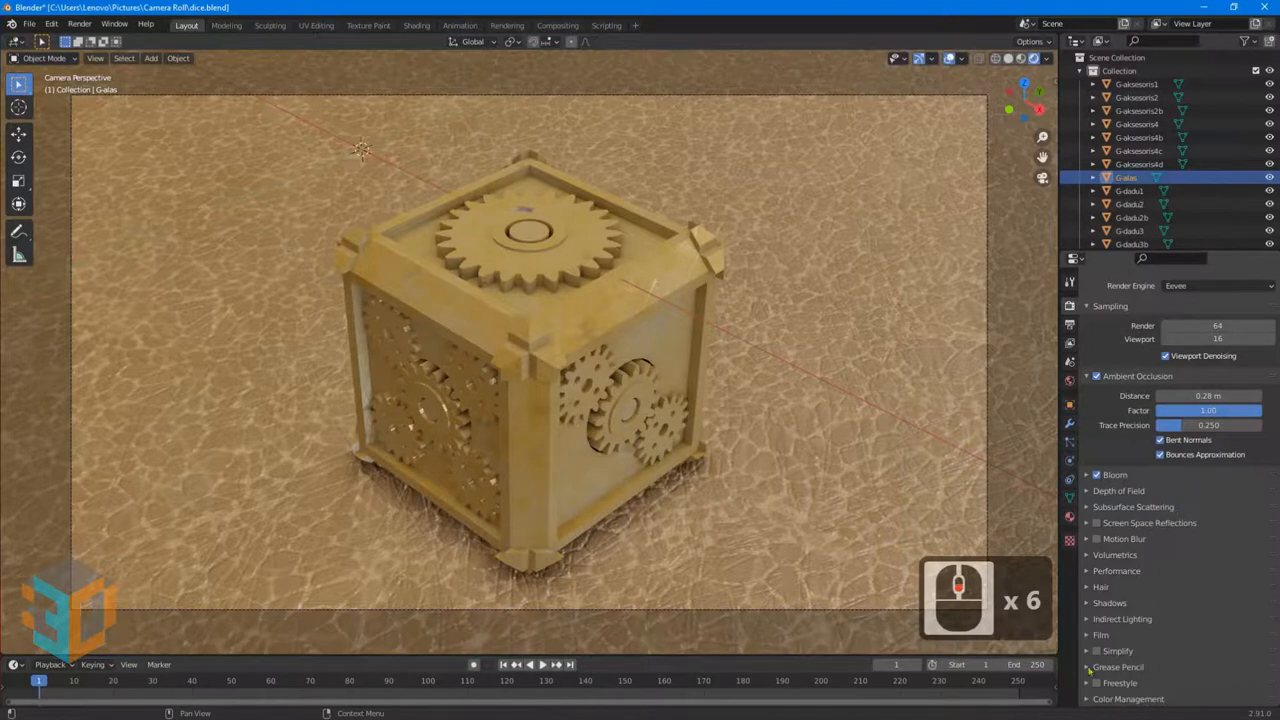
{"action": "left_click", "coordinate": [1086, 701]}
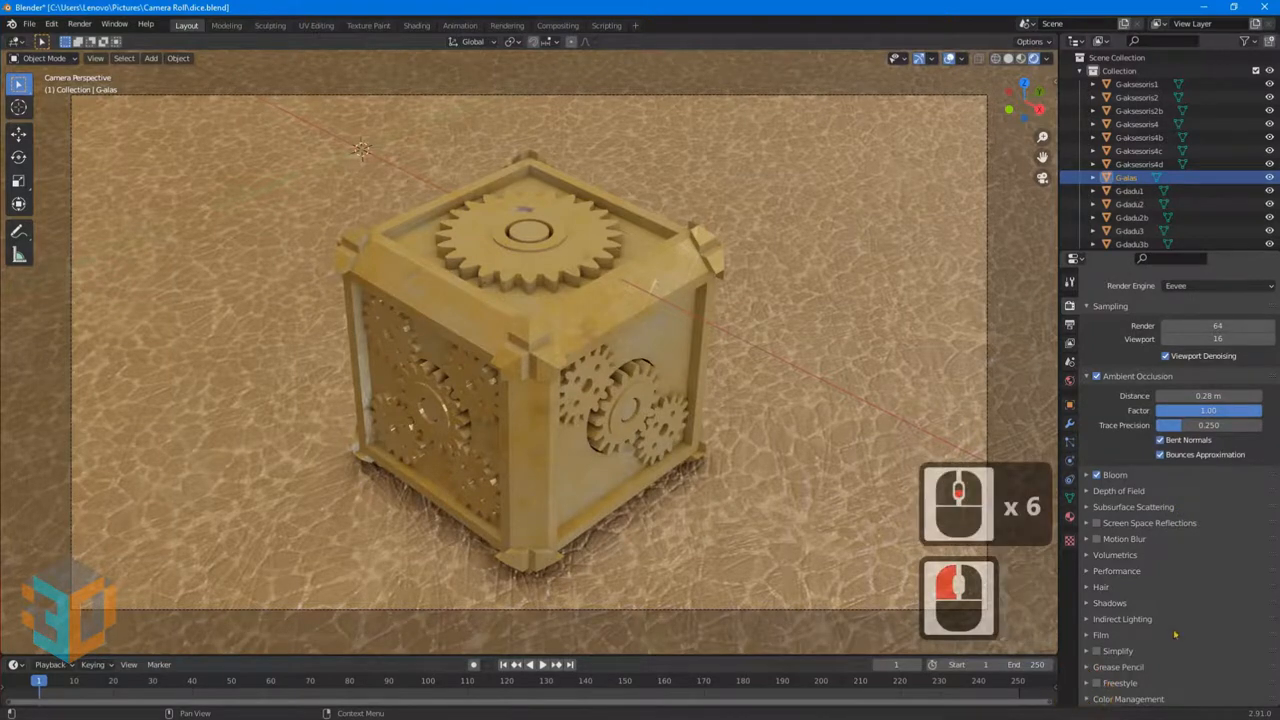
{"action": "scroll", "coordinate": [1175, 637], "scroll_direction": "down", "scroll_amount": 6}
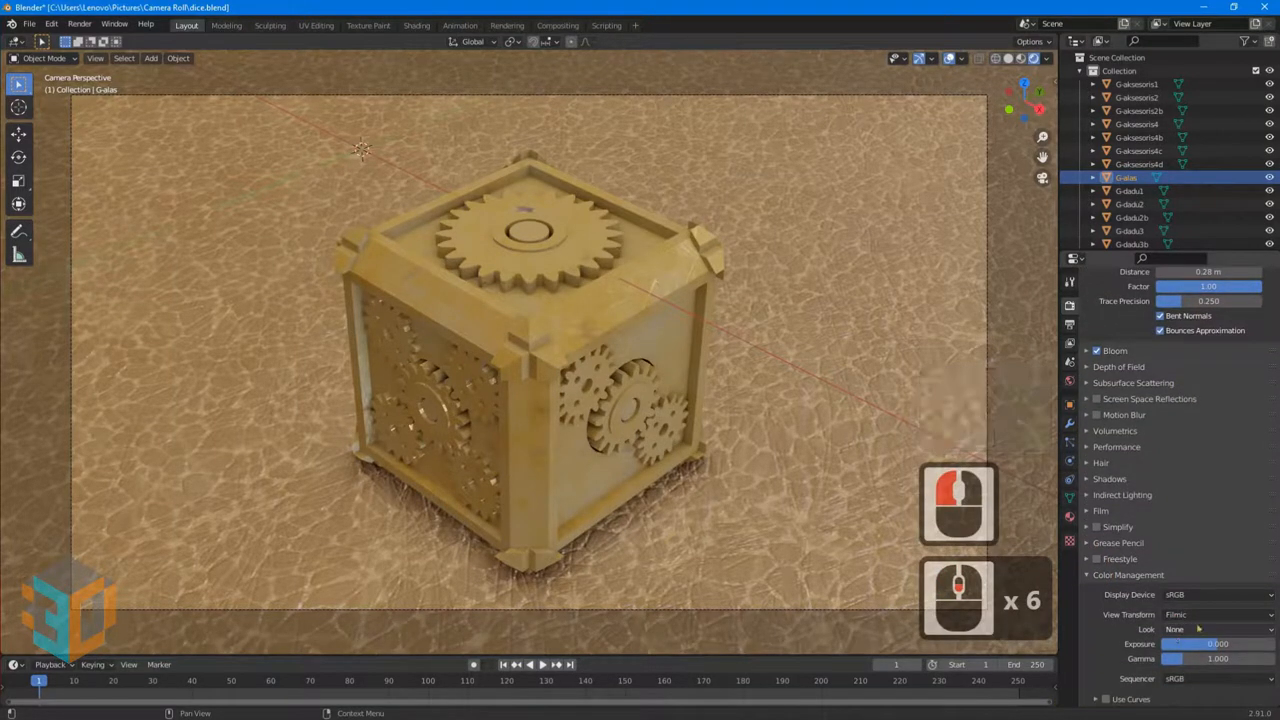
{"action": "left_click", "coordinate": [1254, 632]}
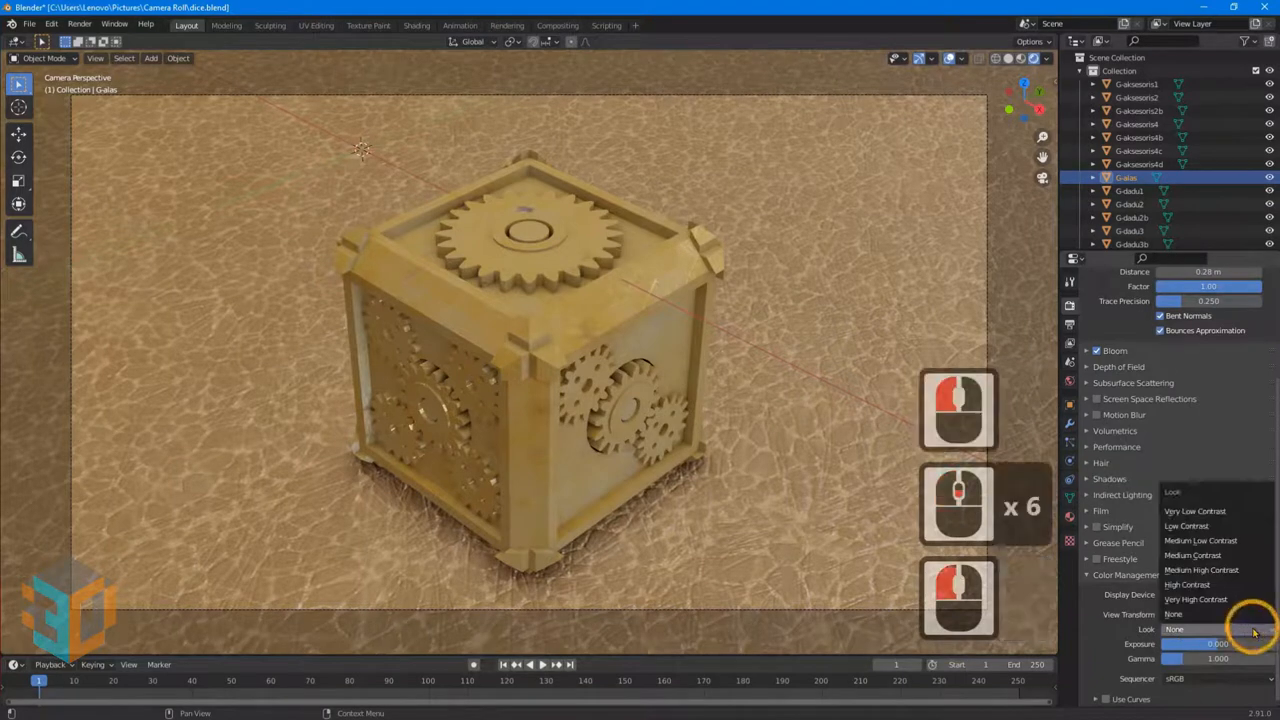
{"action": "left_click", "coordinate": [1248, 570]}
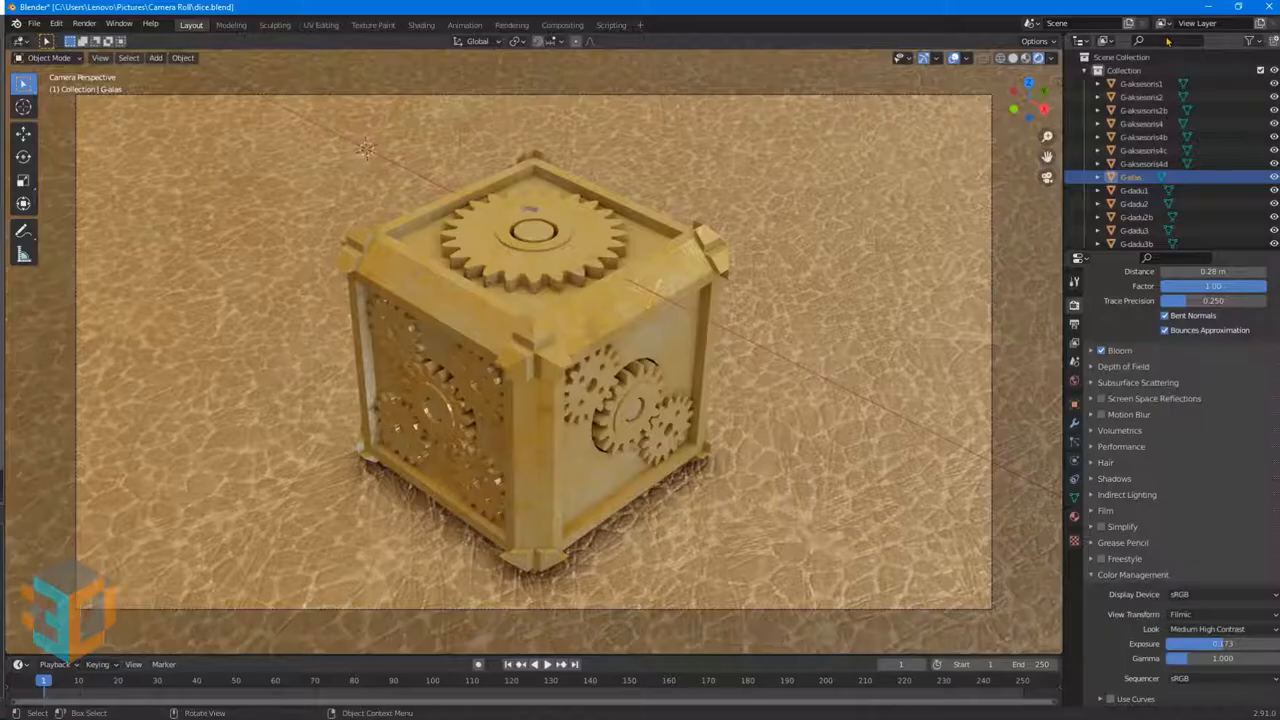
Filter the scene's object list by "scene" and select the Scene 1 camera
{"action": "left_click", "coordinate": [1163, 38]}
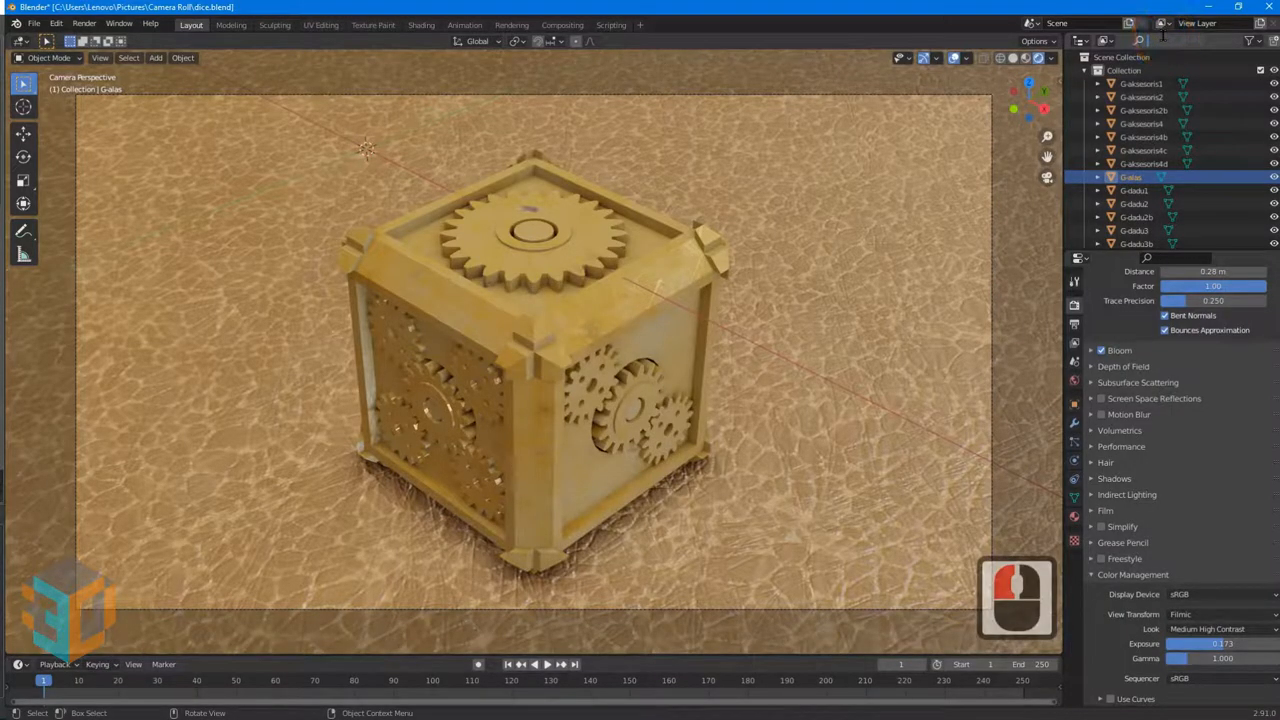
{"action": "type", "text": "scene"}
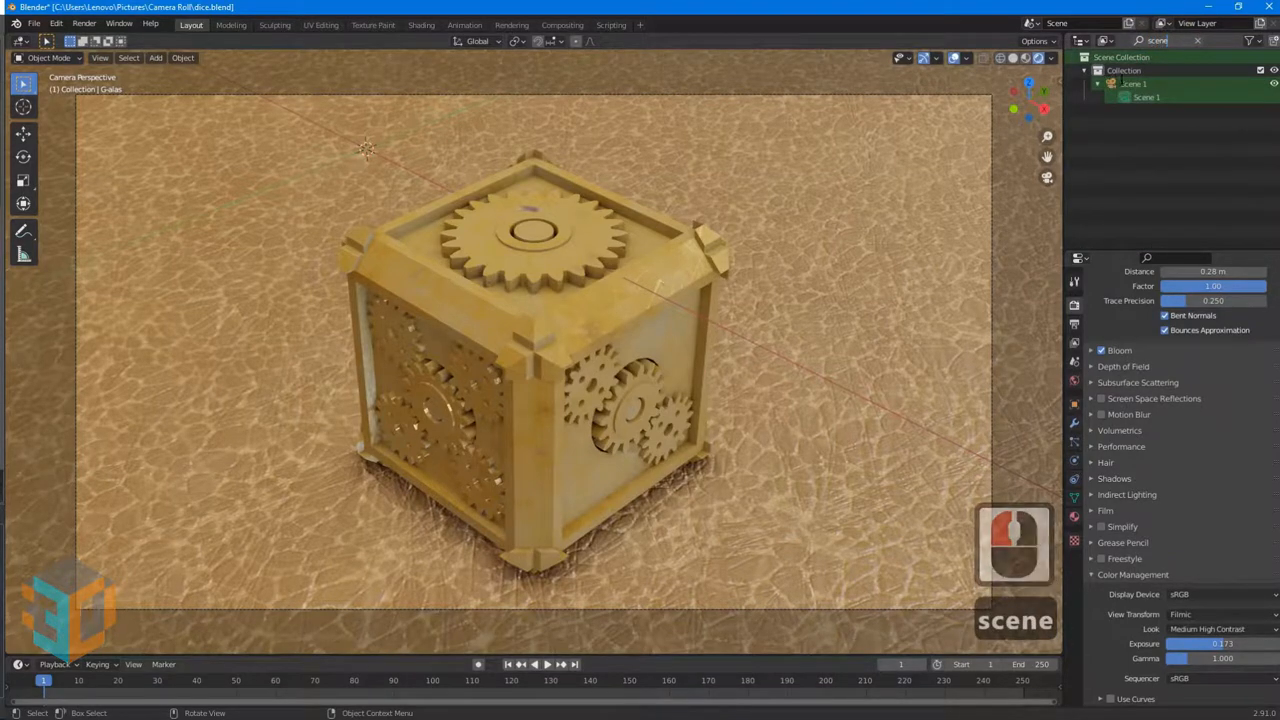
{"action": "left_click", "coordinate": [1113, 84]}
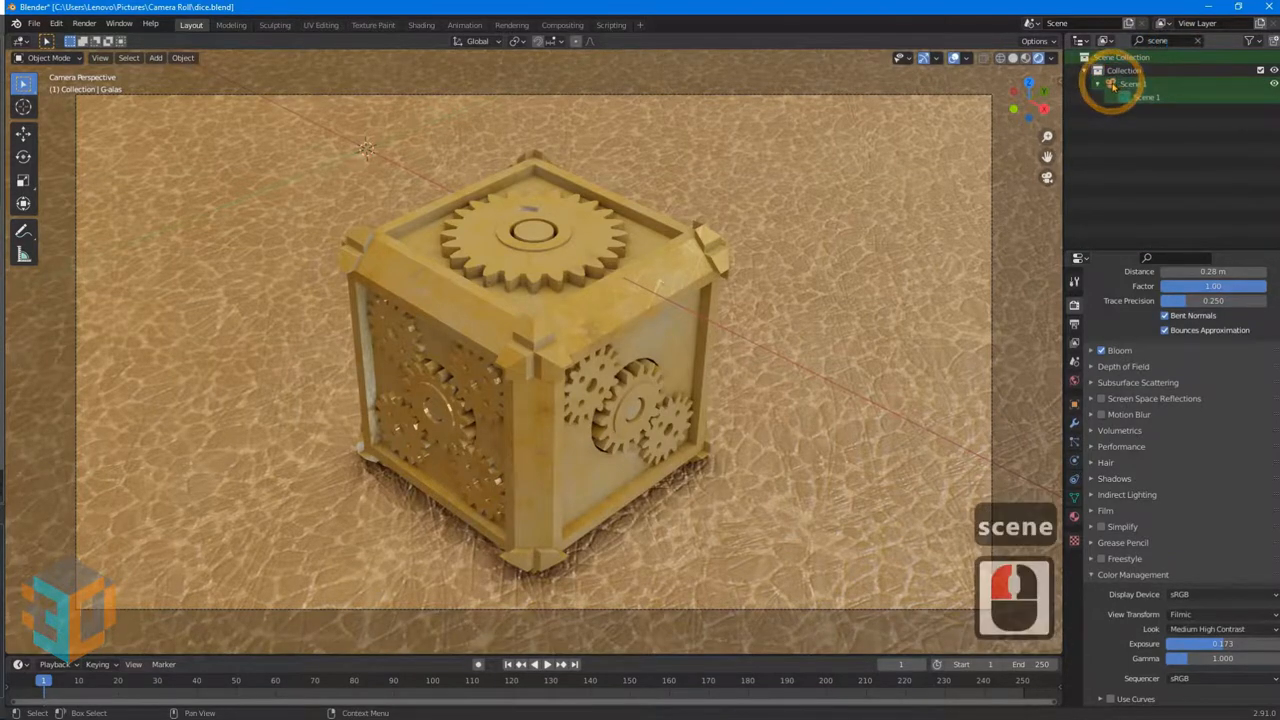
{"action": "left_click", "coordinate": [1113, 85]}
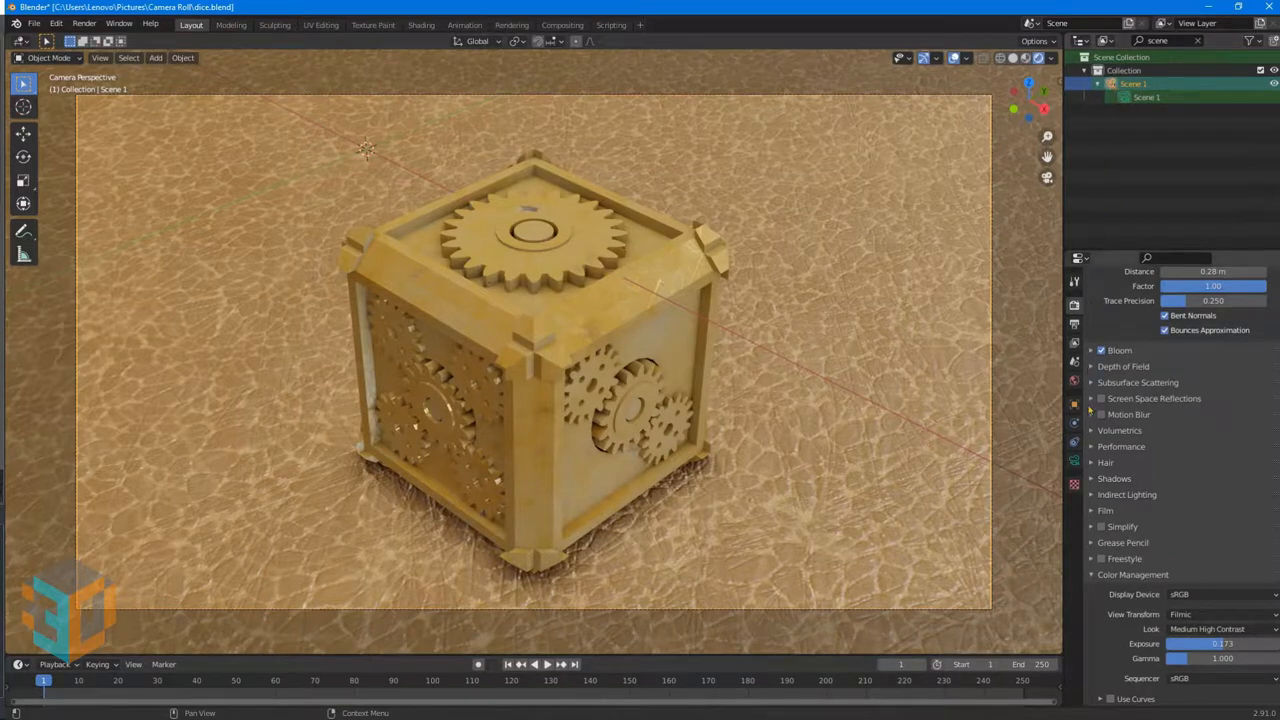
Enable Depth of Field for the Scene 1 camera and show its focus and aperture settings
{"action": "left_click", "coordinate": [1074, 461]}
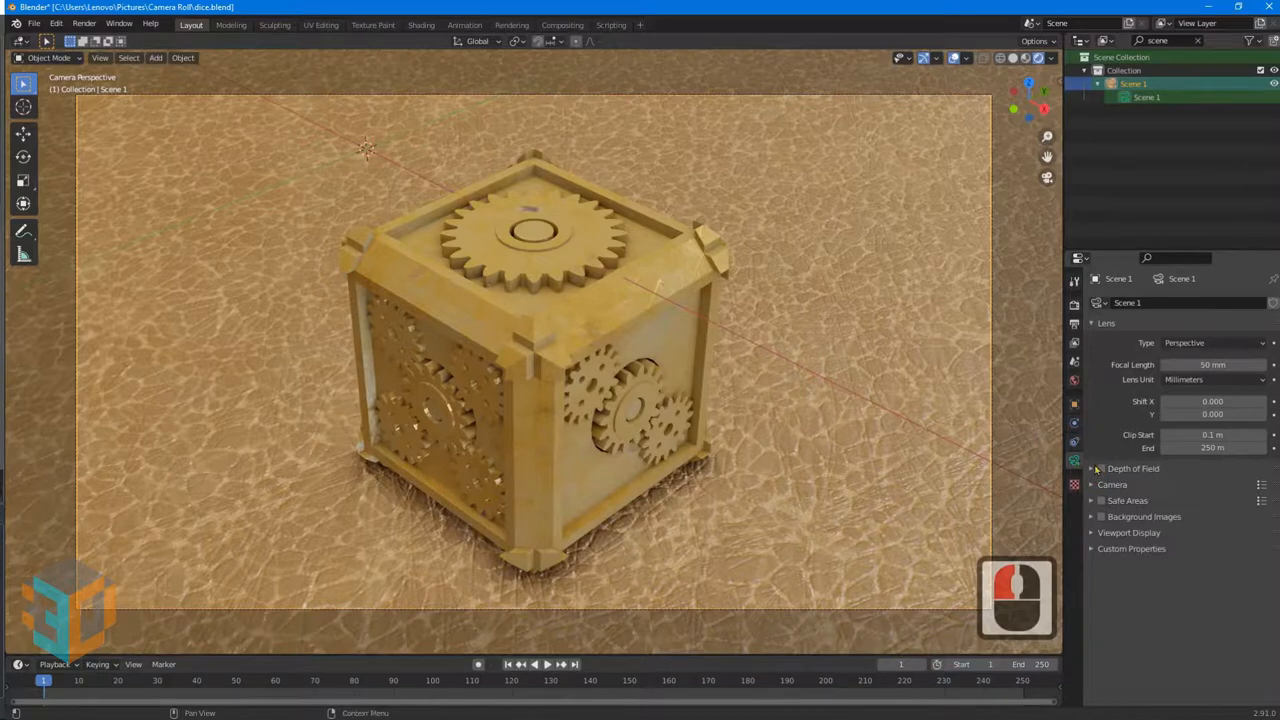
{"action": "left_click", "coordinate": [1101, 469]}
{"action": "left_click", "coordinate": [1101, 469]}
{"action": "left_click", "coordinate": [1091, 469]}
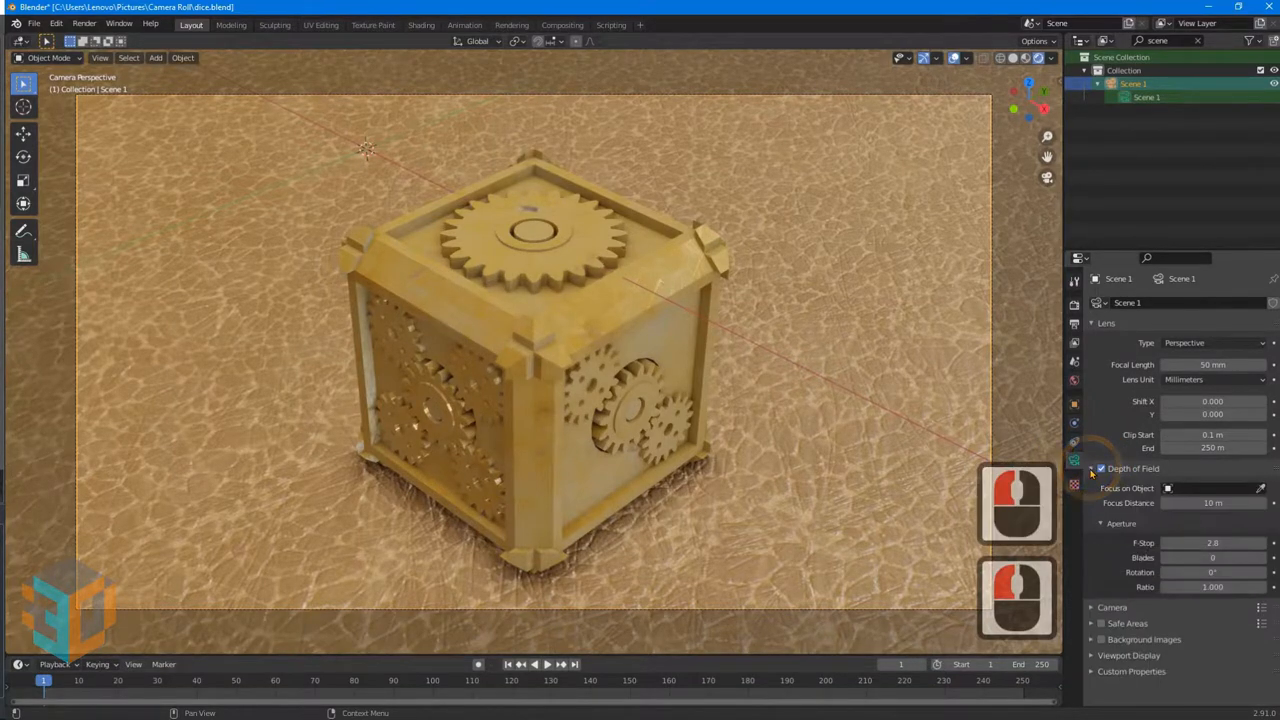
Set G-dadu3b on the dice as the camera's focus object and the F-Stop to 0.9
{"action": "left_click", "coordinate": [1261, 489]}
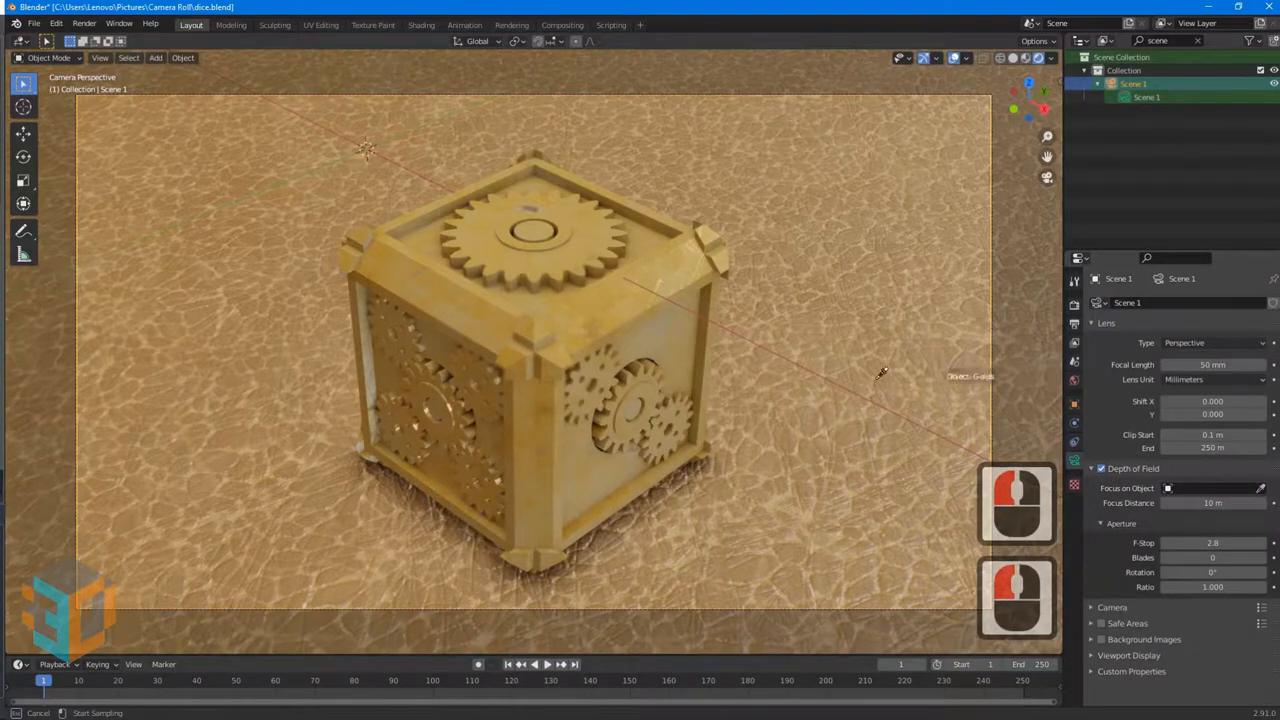
{"action": "left_click", "coordinate": [584, 383]}
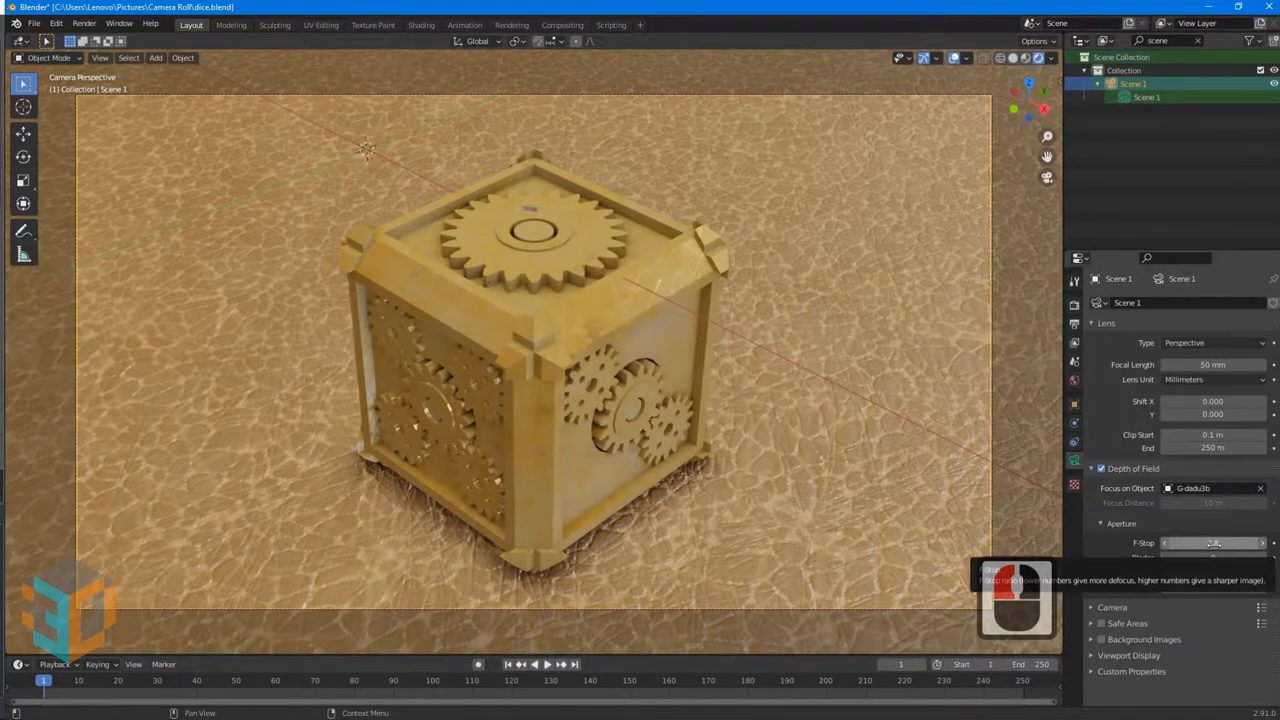
{"action": "left_click_drag", "start_coordinate": [1211, 543], "coordinate": [1192, 543], "text": "shift"}
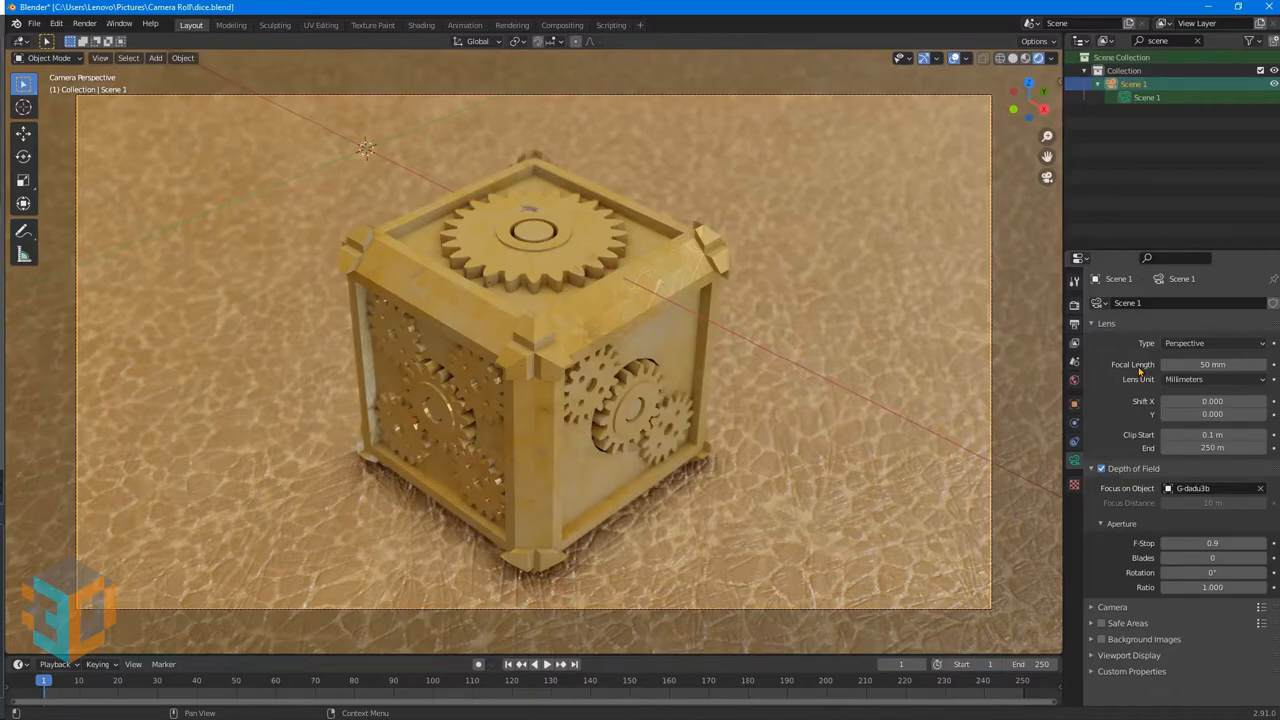
Render the dice scene from the camera and save the result as dadu.png in the Camera Roll folder
{"action": "key", "text": "F12"}
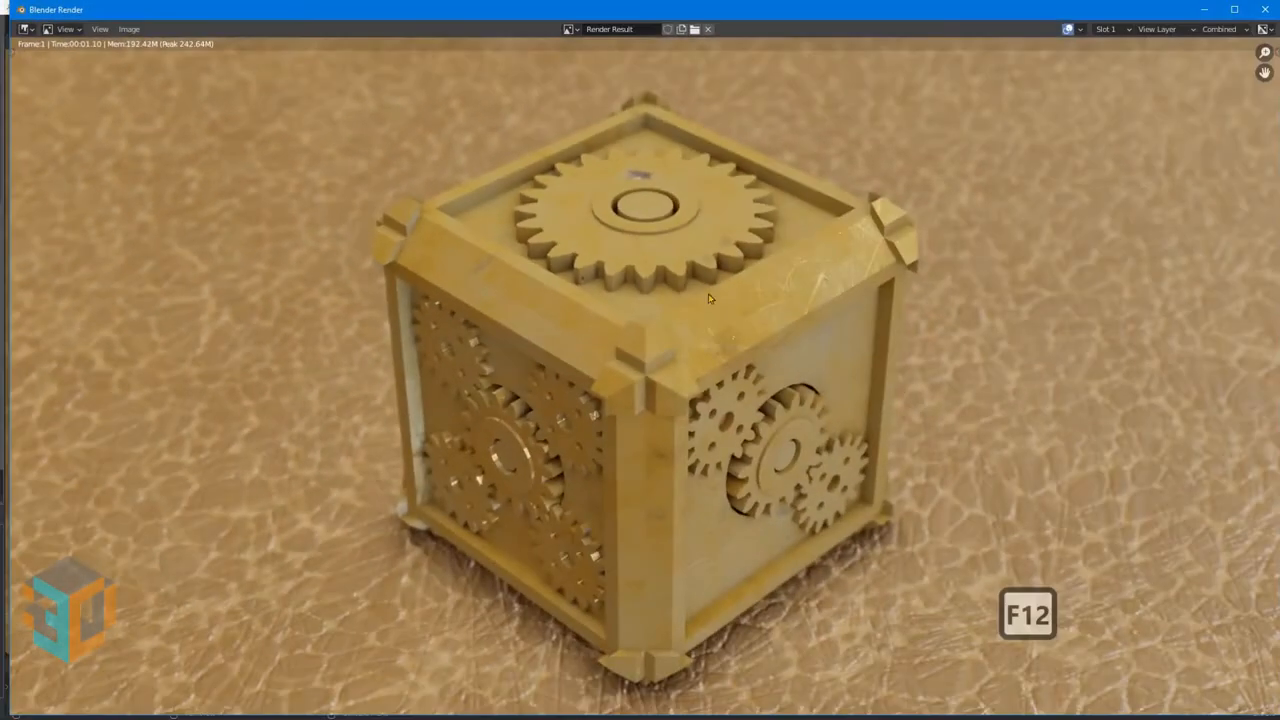
{"action": "left_click", "coordinate": [130, 30]}
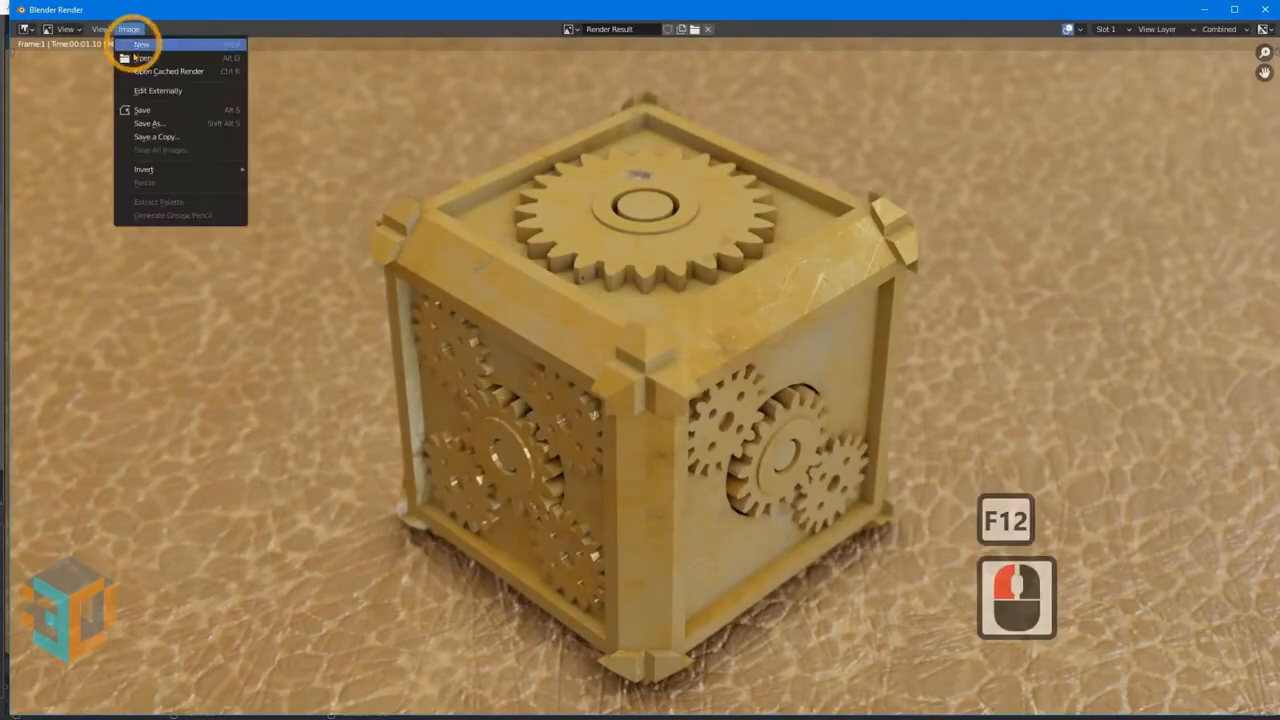
{"action": "left_click", "coordinate": [150, 123]}
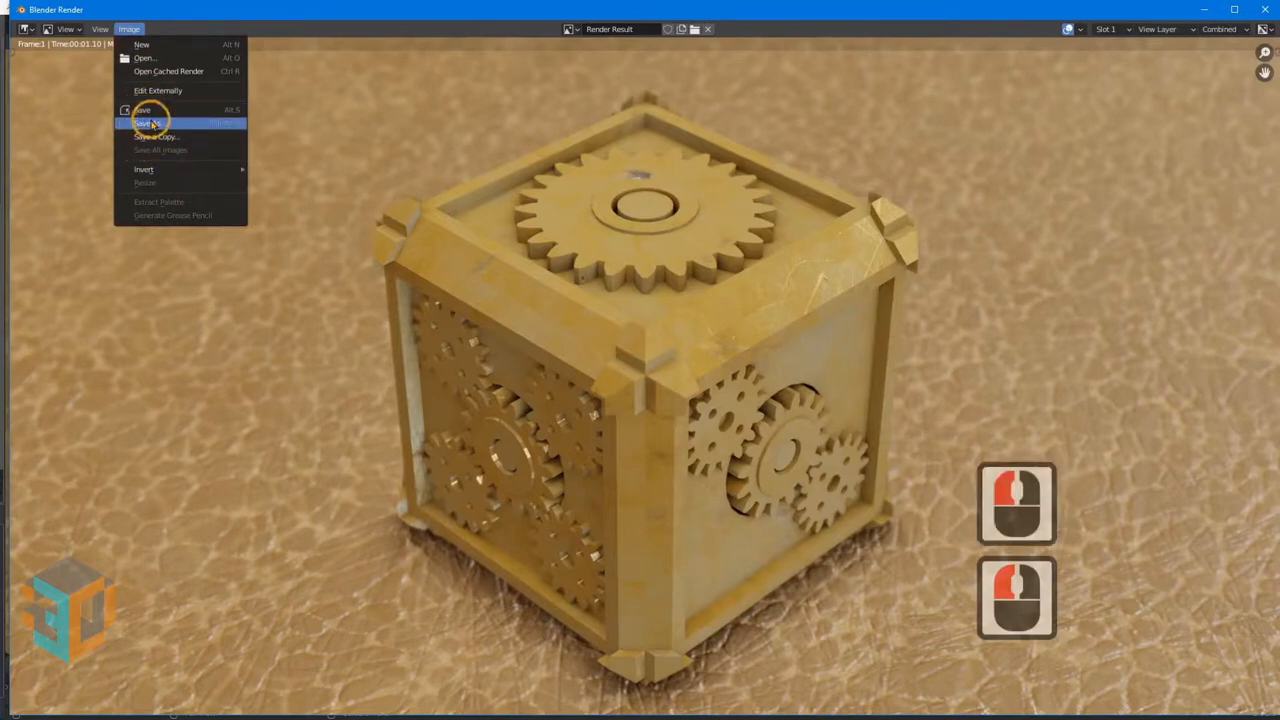
{"action": "type", "text": "dadu.png"}
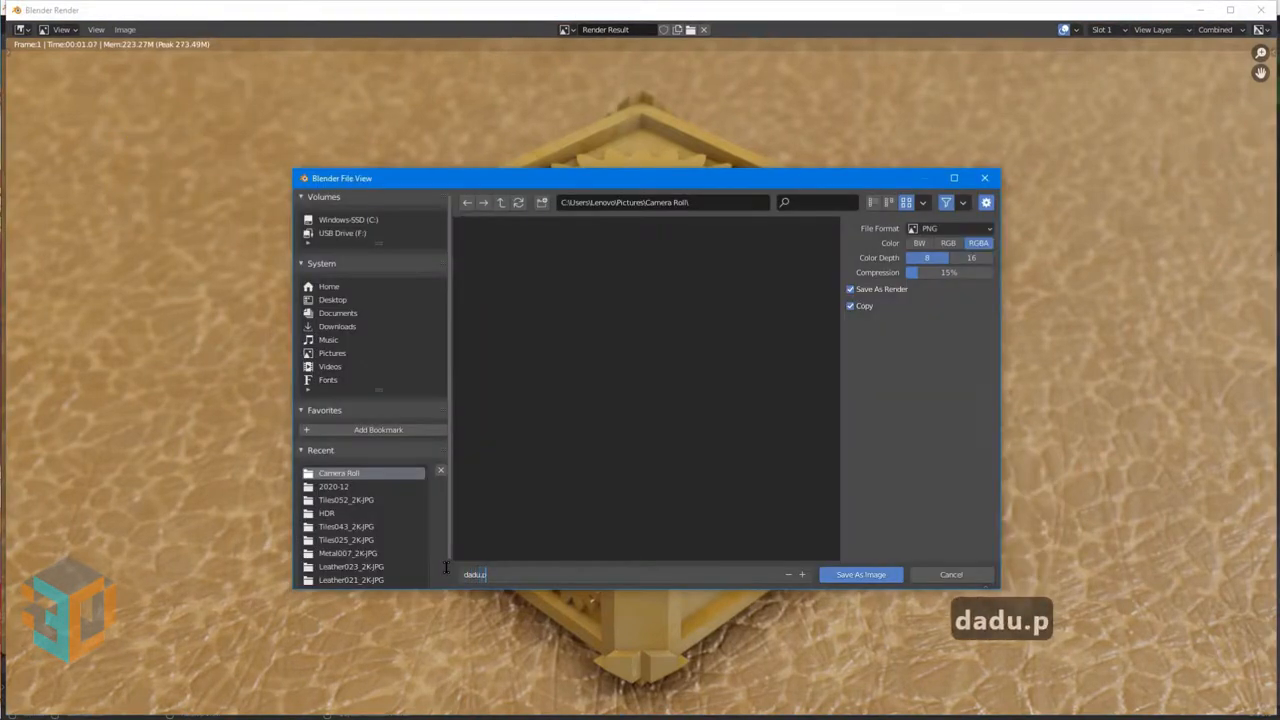
{"action": "key", "text": "Return"}
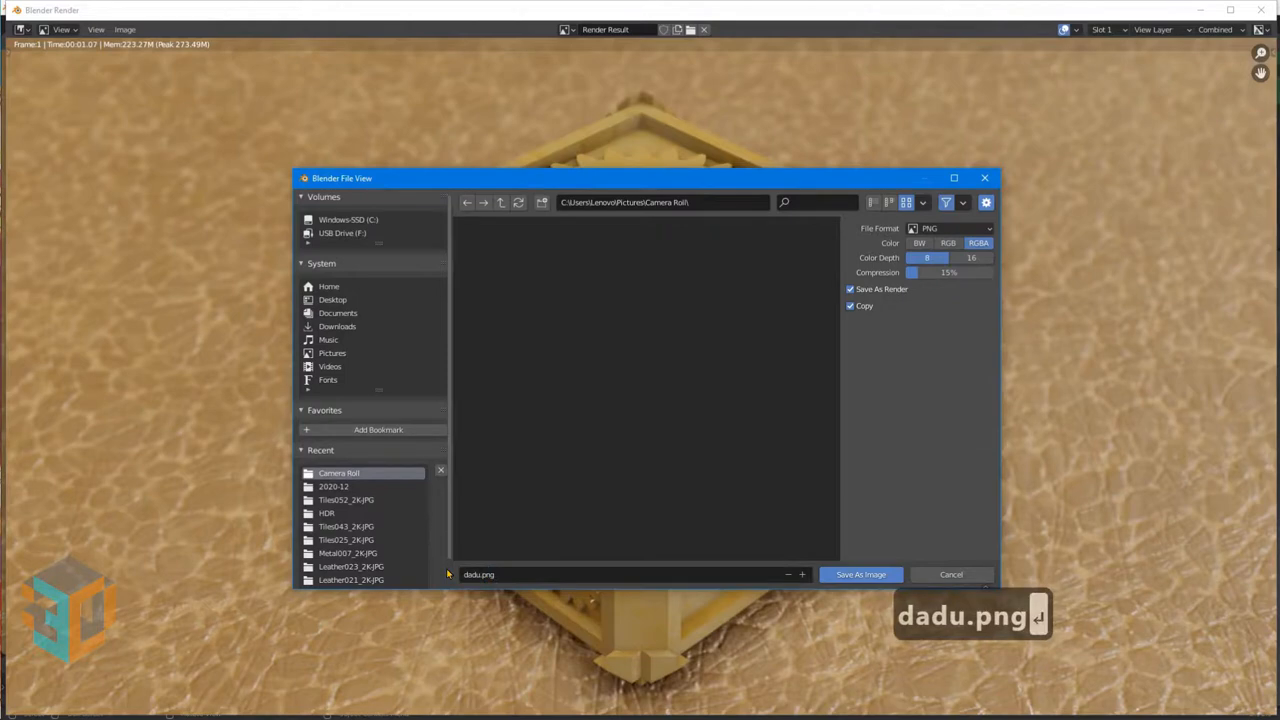
{"action": "left_click", "coordinate": [848, 576]}
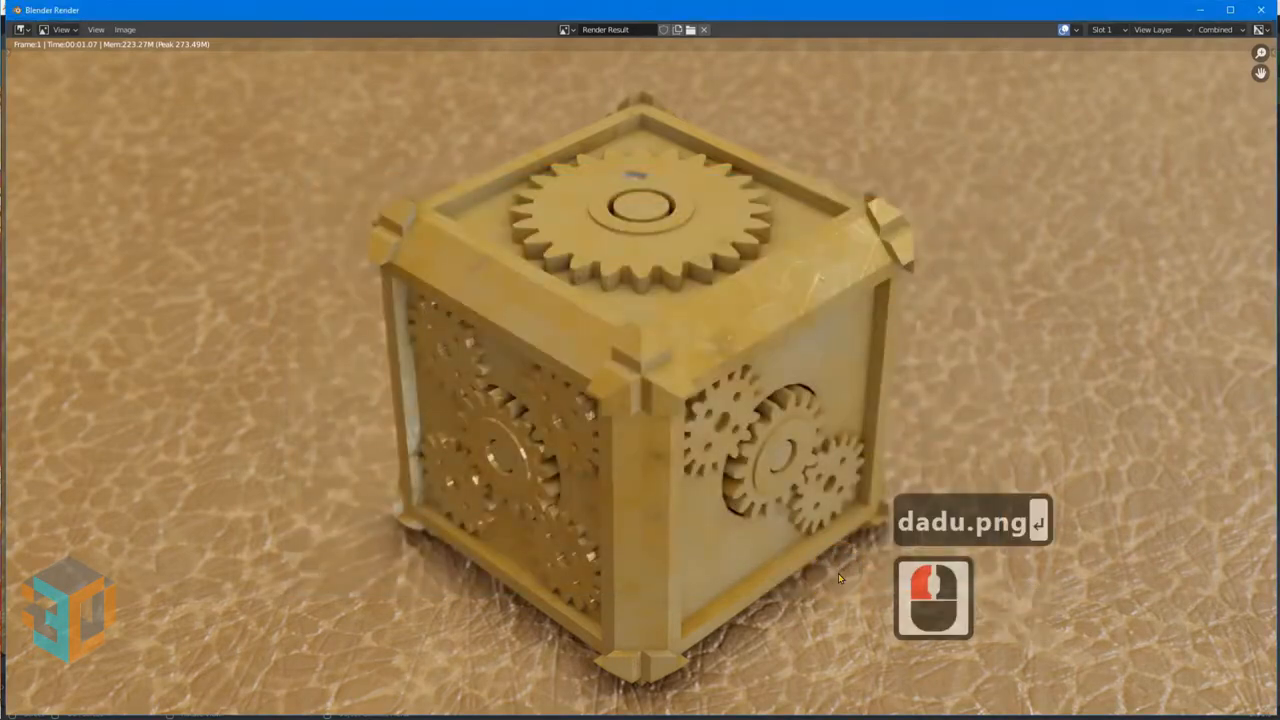